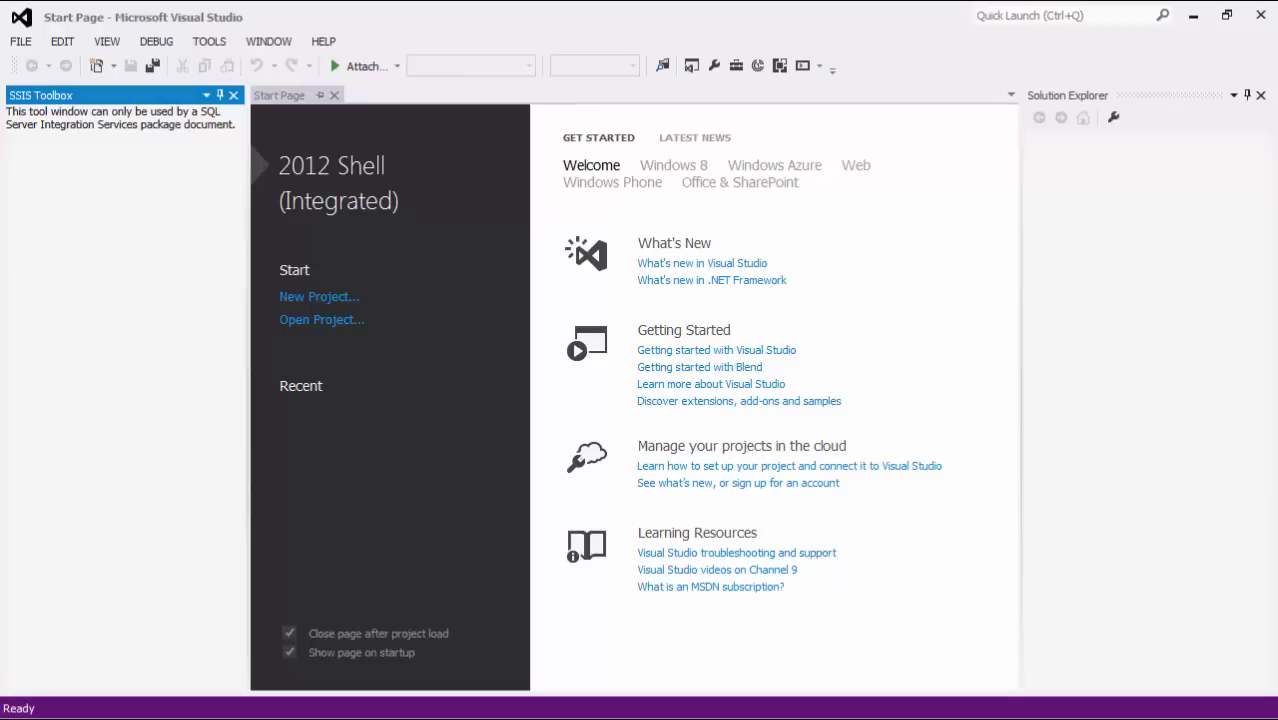
- Create an Integration Services project named 'Screencast - 365 CRM'
click(351, 303)
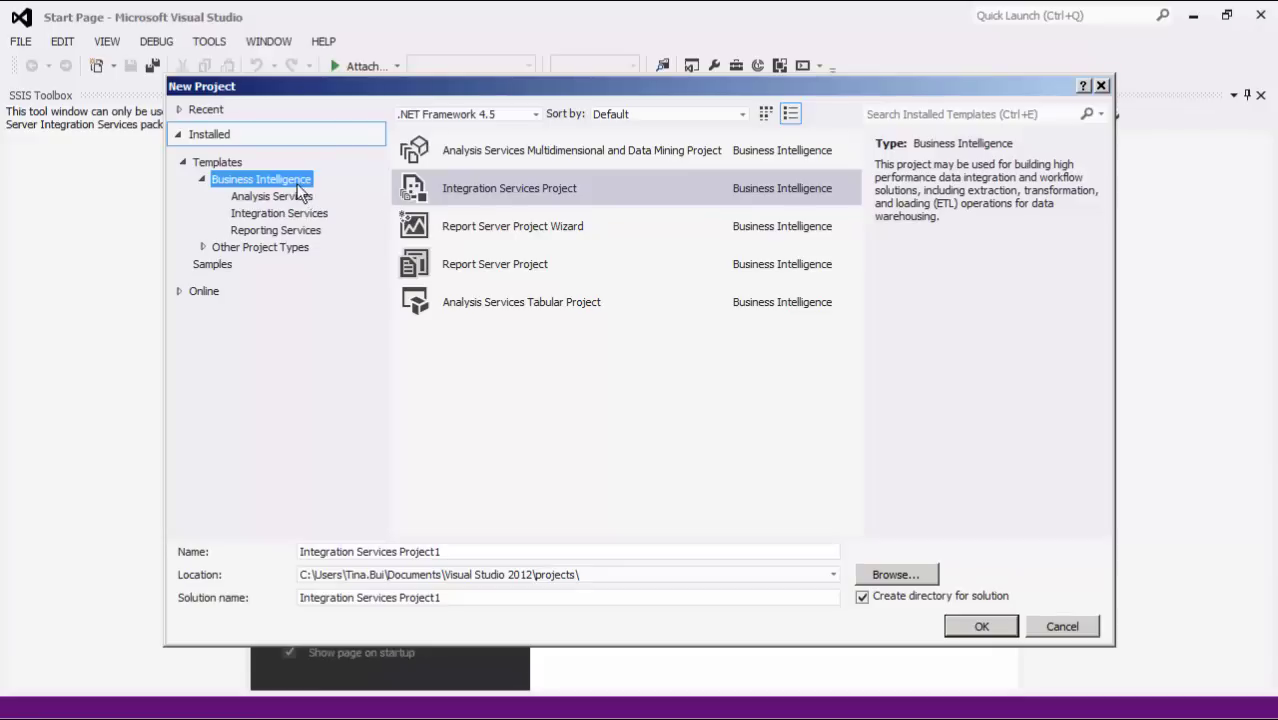
click(449, 187)
drag(466, 553, 190, 514)
text(Screencast - 365 CRM)
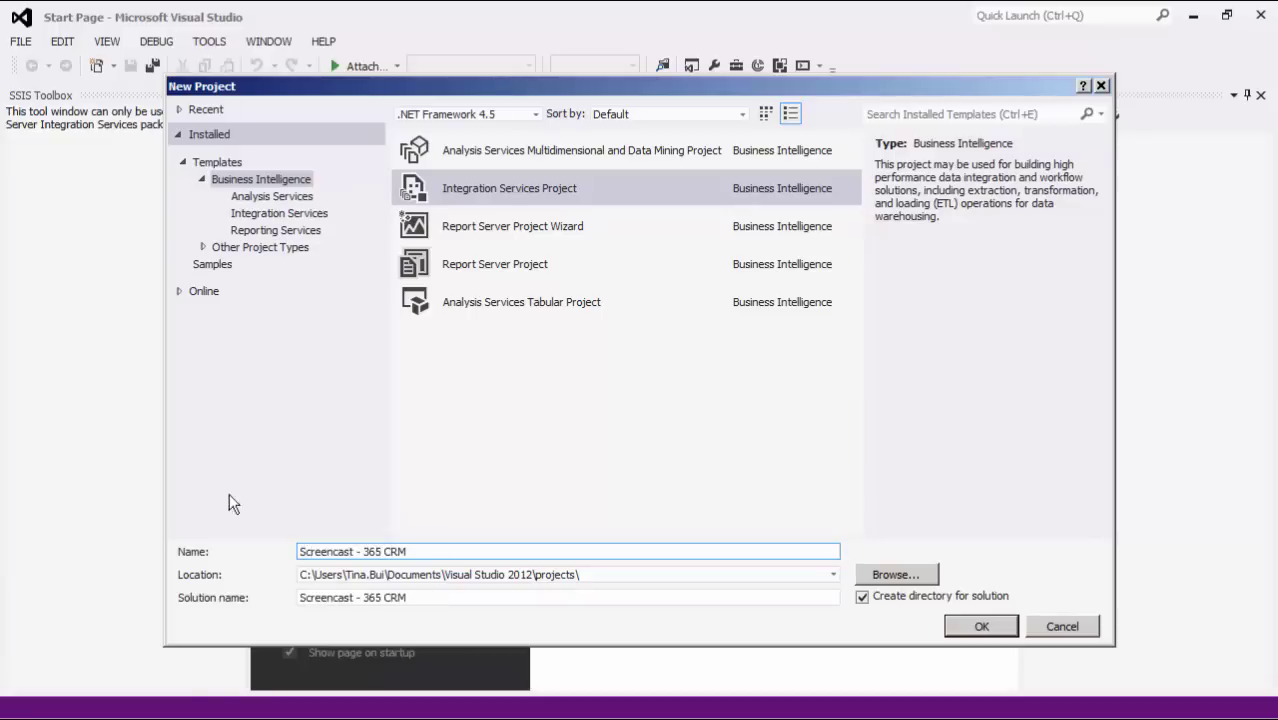
click(979, 626)
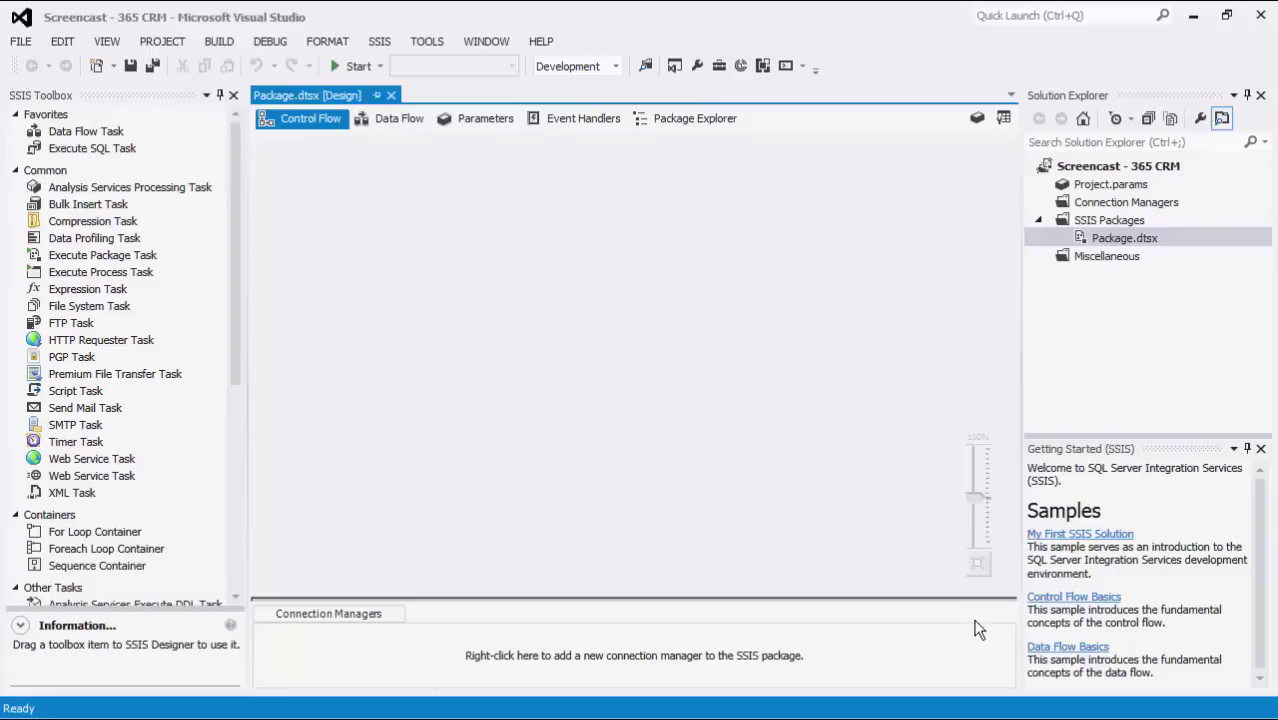
- Close the Getting Started (SSIS) panel
click(1260, 448)
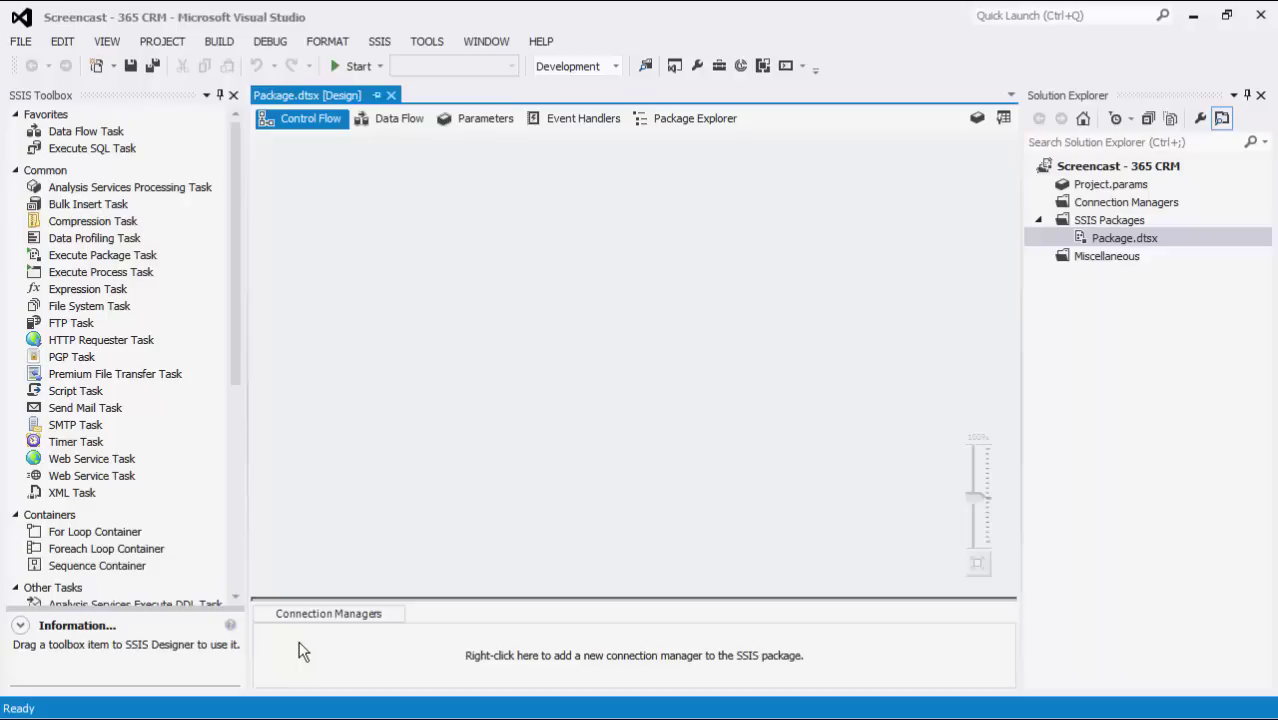
- Add a new DynamicsCRM connection manager from the Connection Managers area
right_click(299, 645)
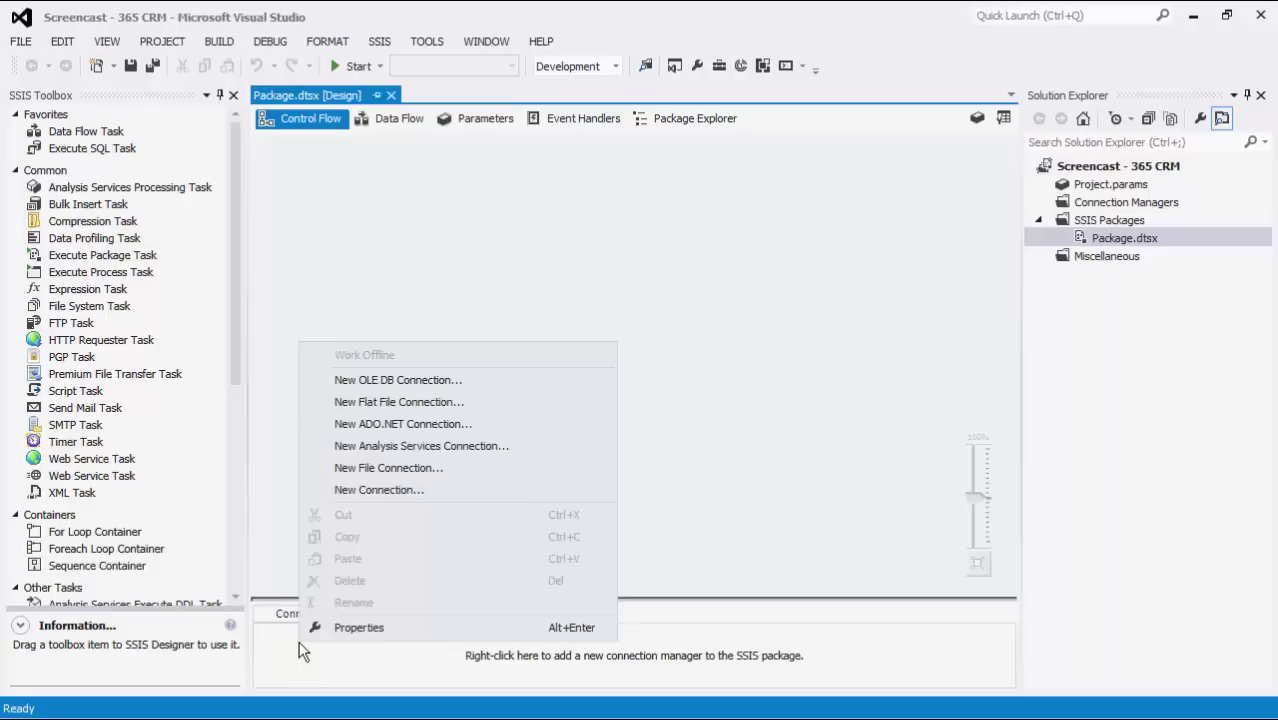
click(366, 491)
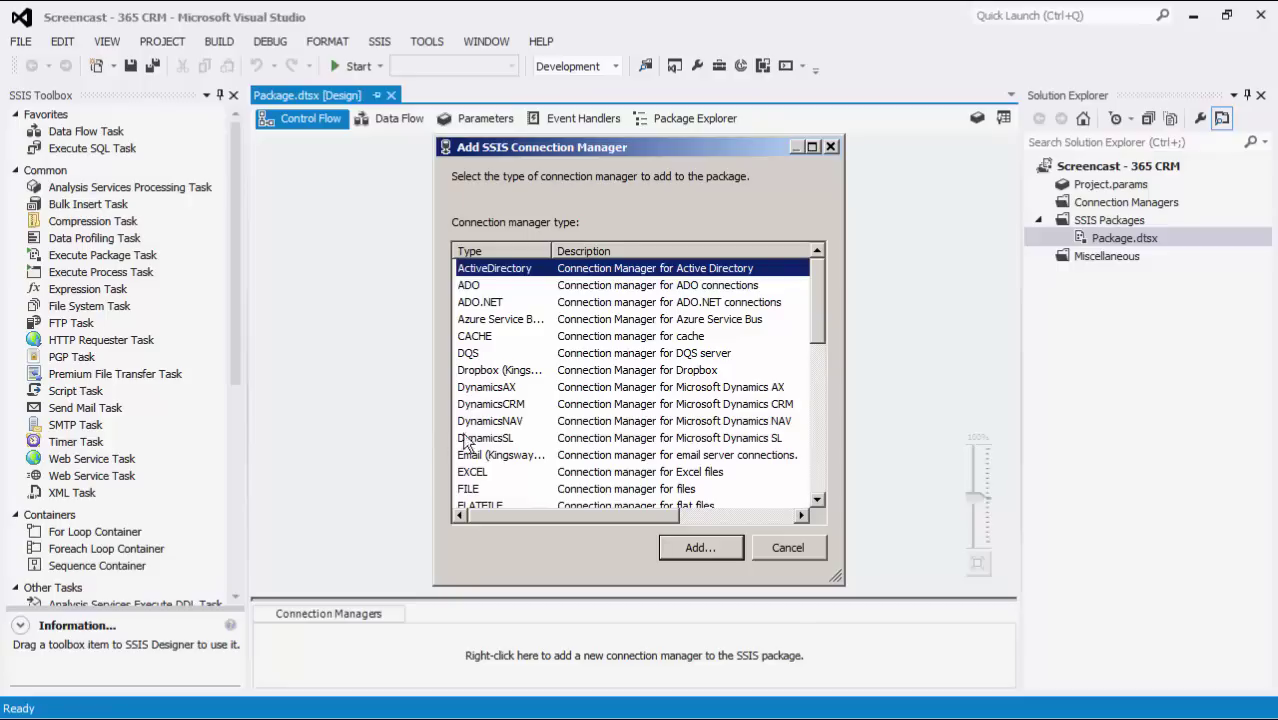
click(526, 404)
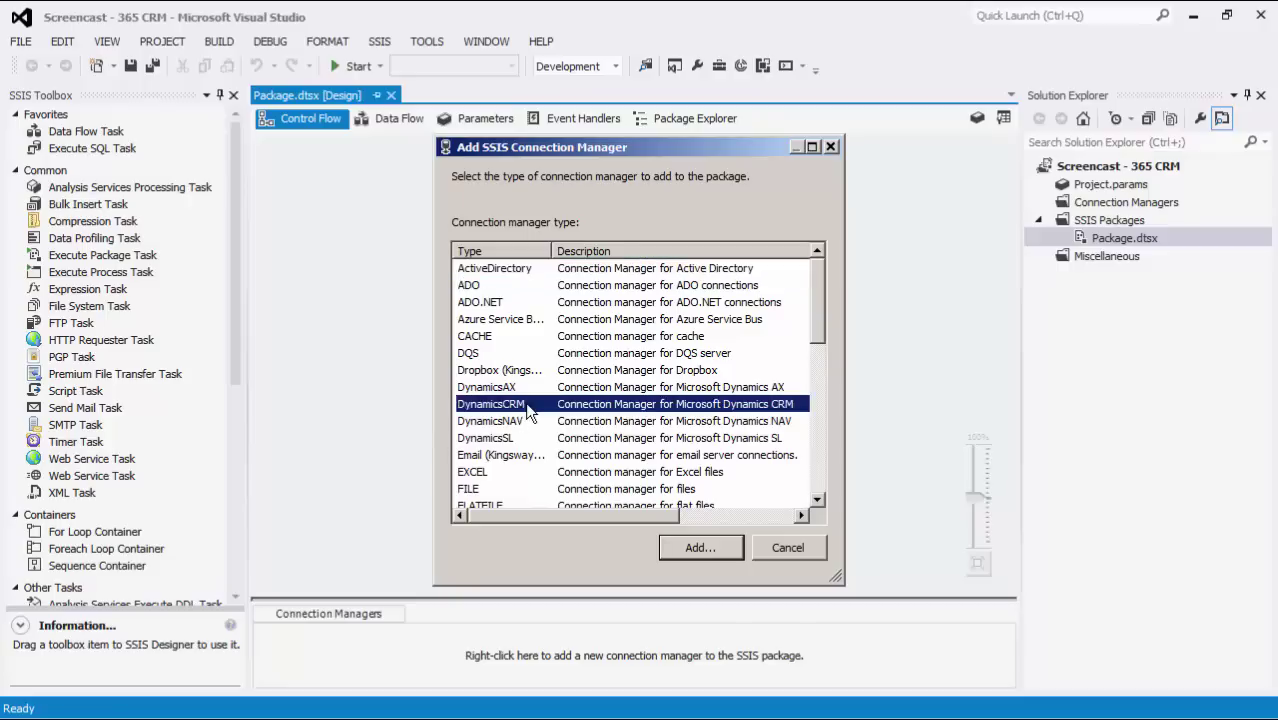
click(708, 545)
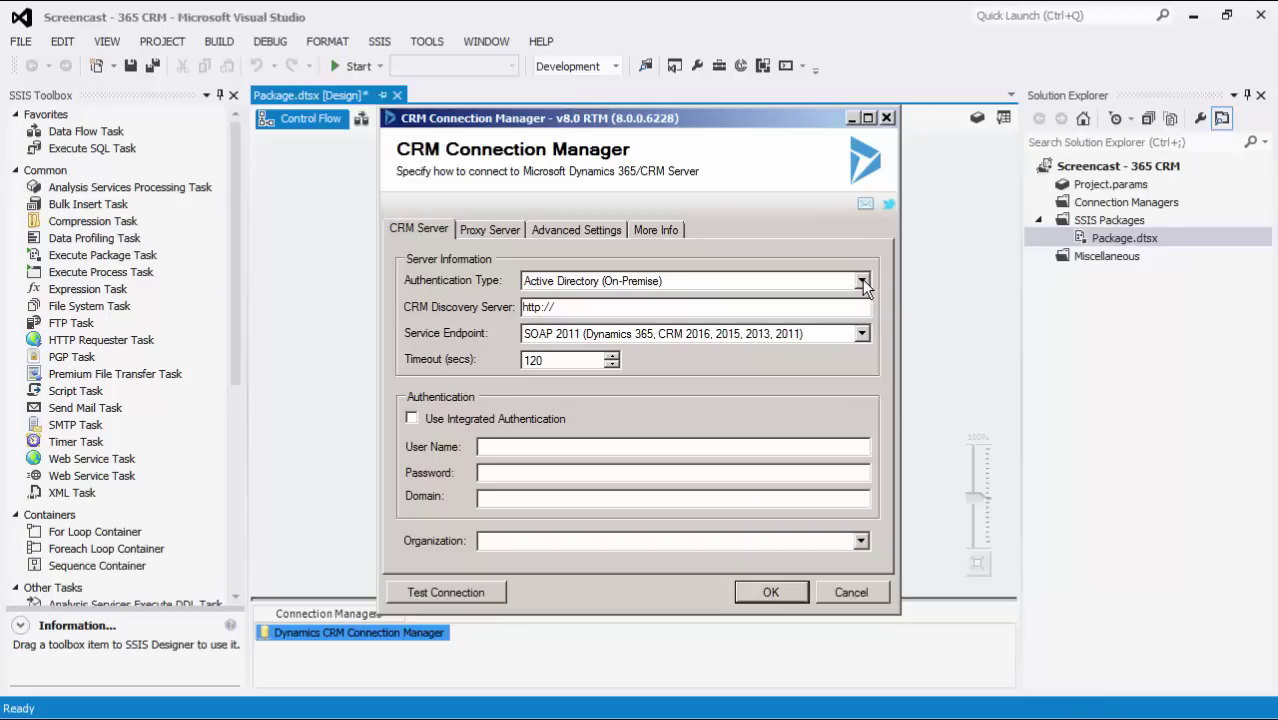
click(861, 282)
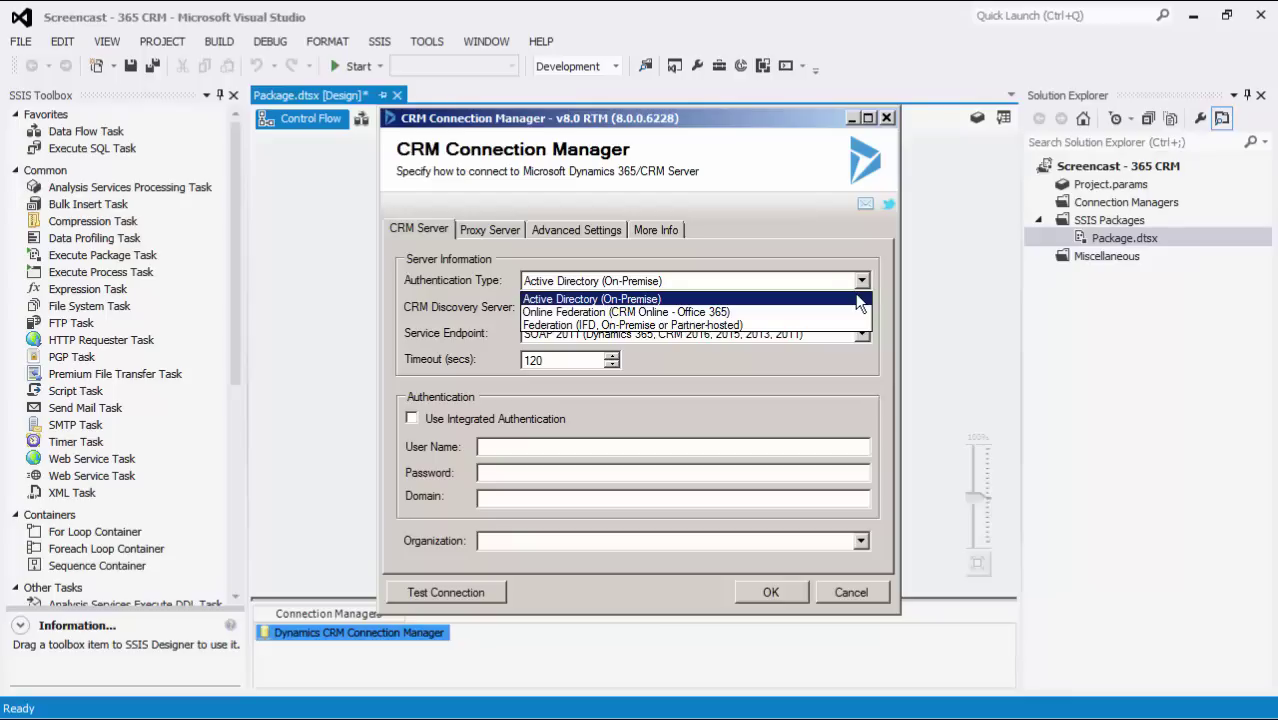
click(860, 299)
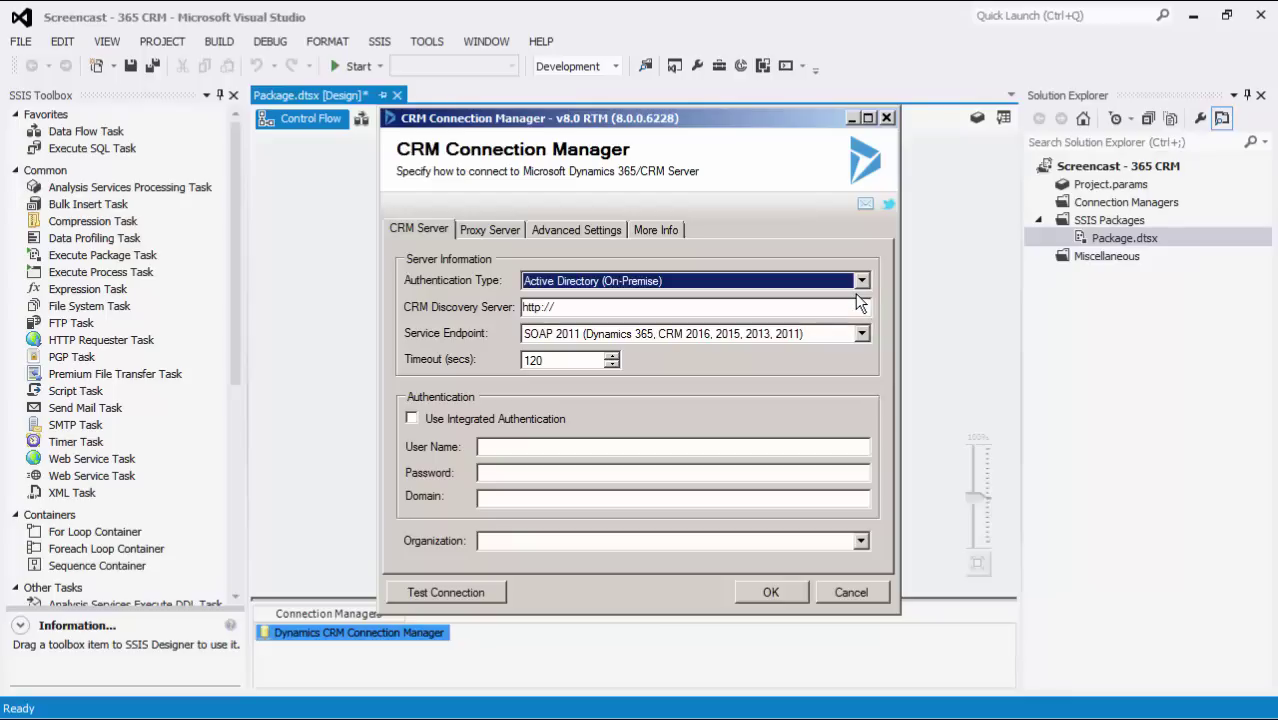
double_click(678, 308)
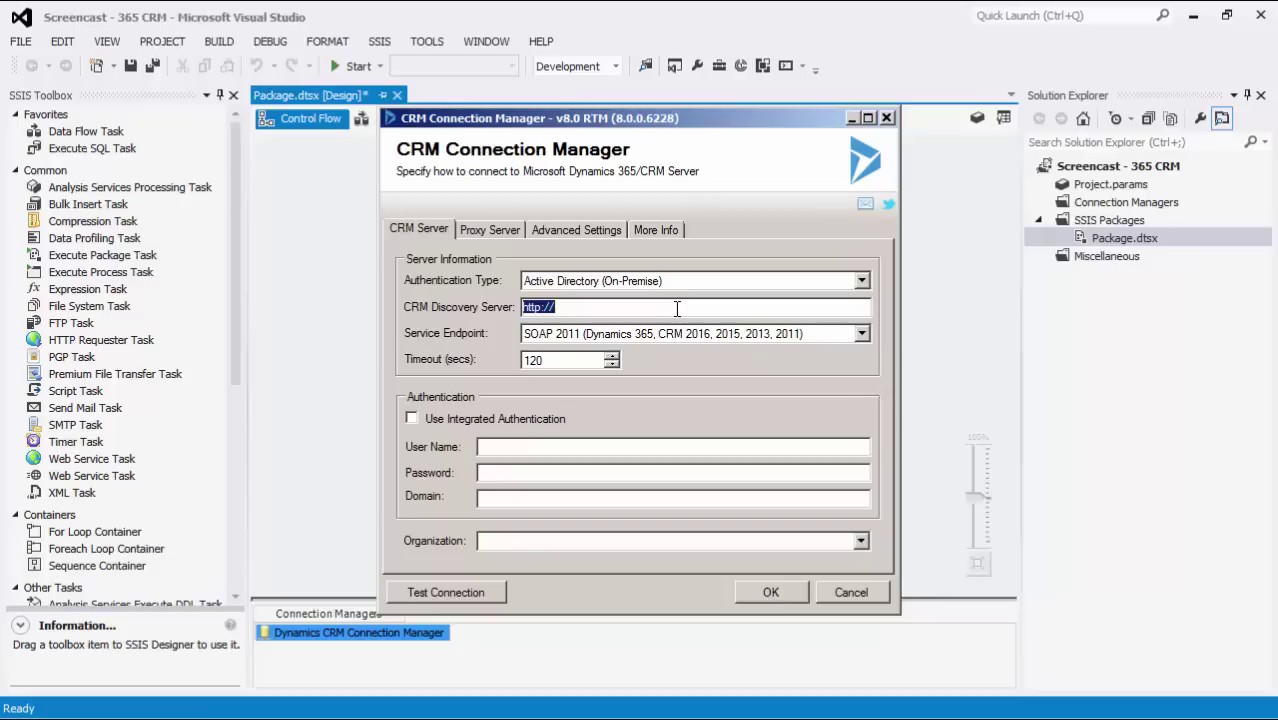
text(http://test-dyncrm:5555)
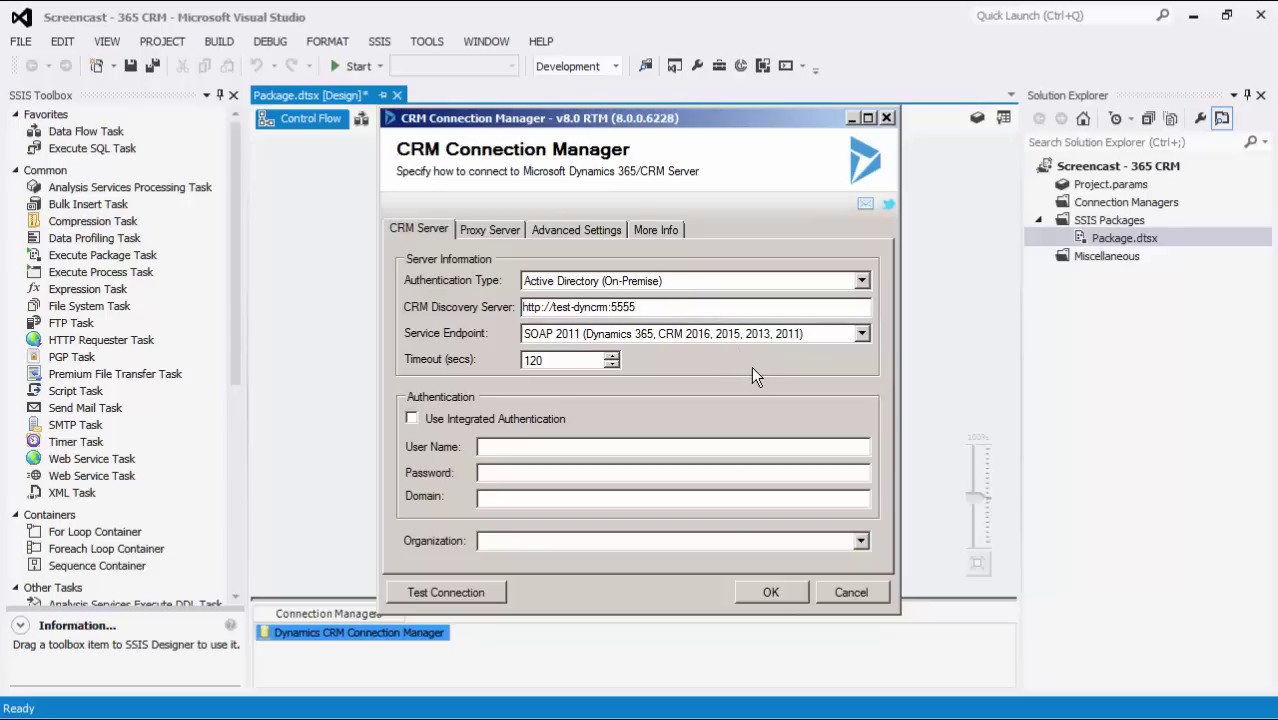
click(861, 334)
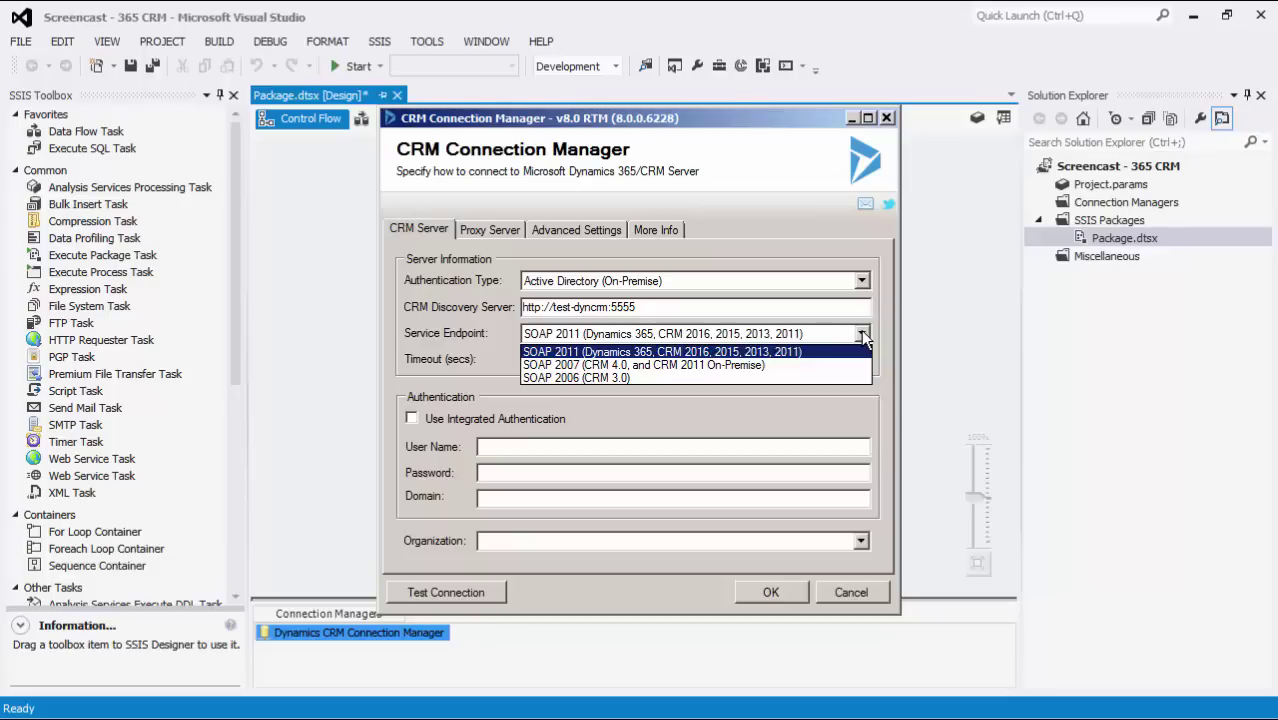
click(877, 331)
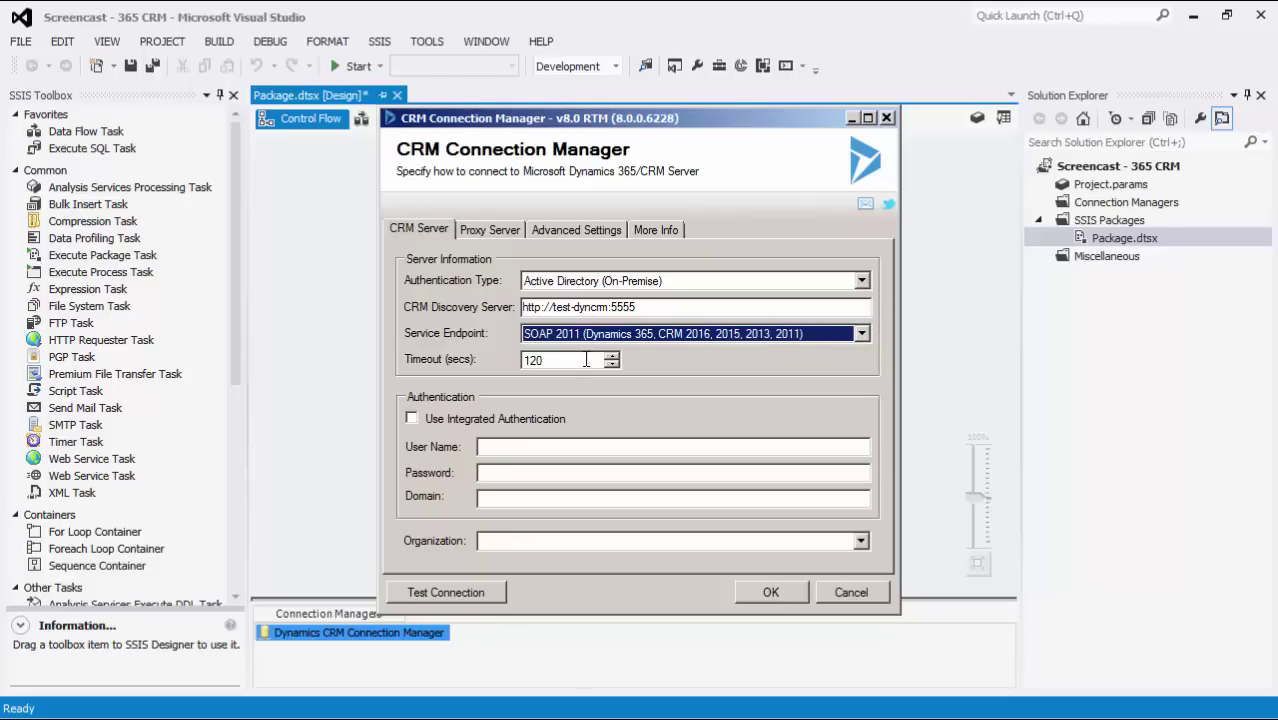
key(Tab)
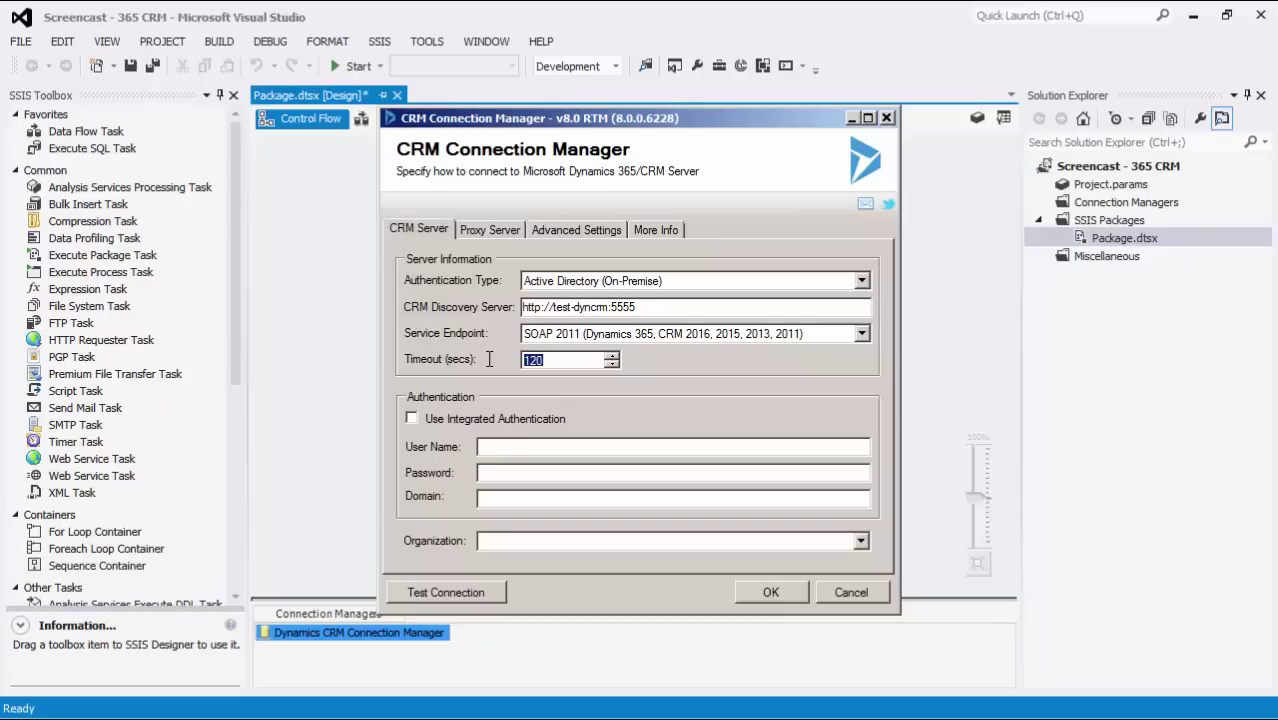
- Enter the CRM login user name, password and domain kwstest
click(541, 446)
text(Administrator)
key(Tab)
text(***********)
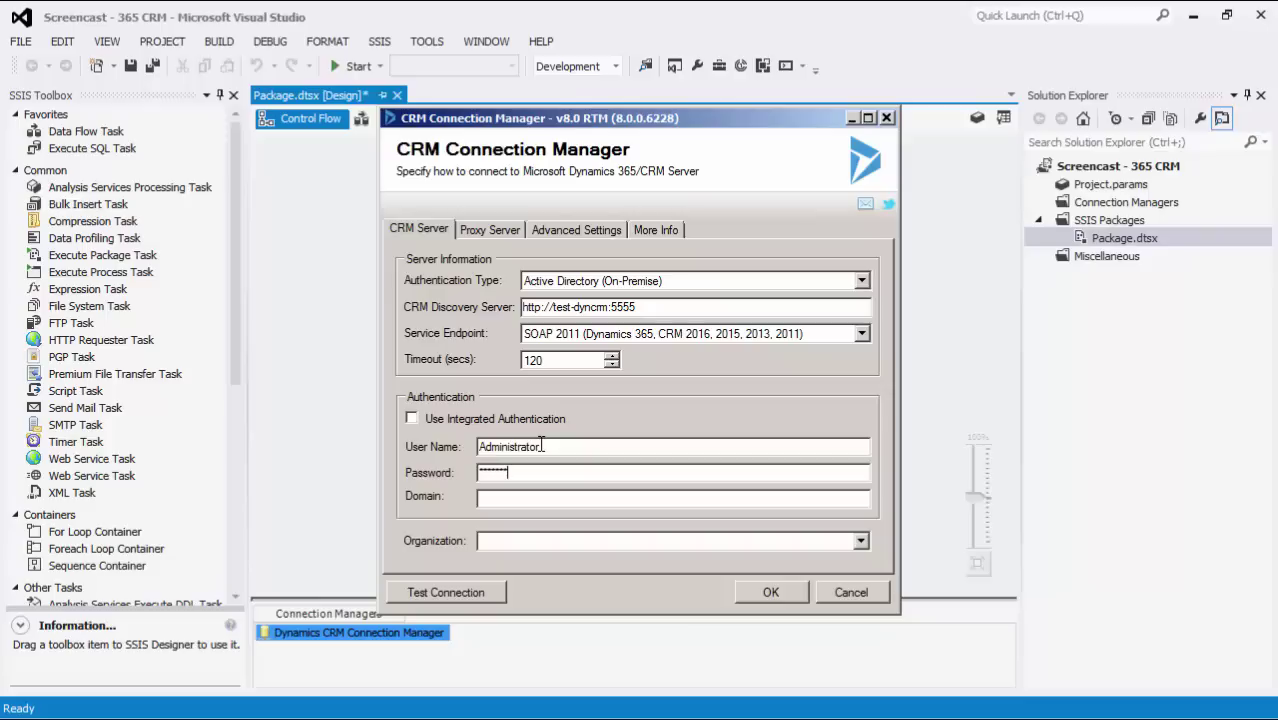
key(Tab)
text(kwstest)
- Choose the Adventure Works organization and view the Proxy Server settings
click(628, 540)
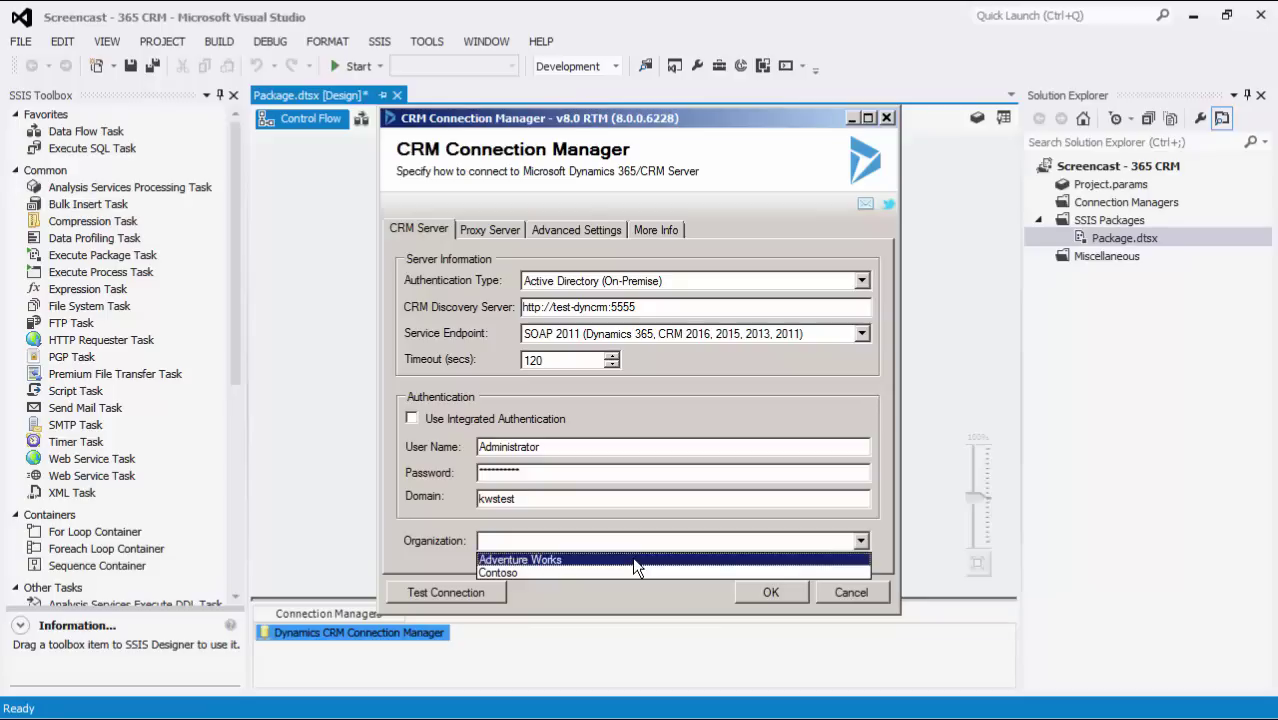
click(633, 560)
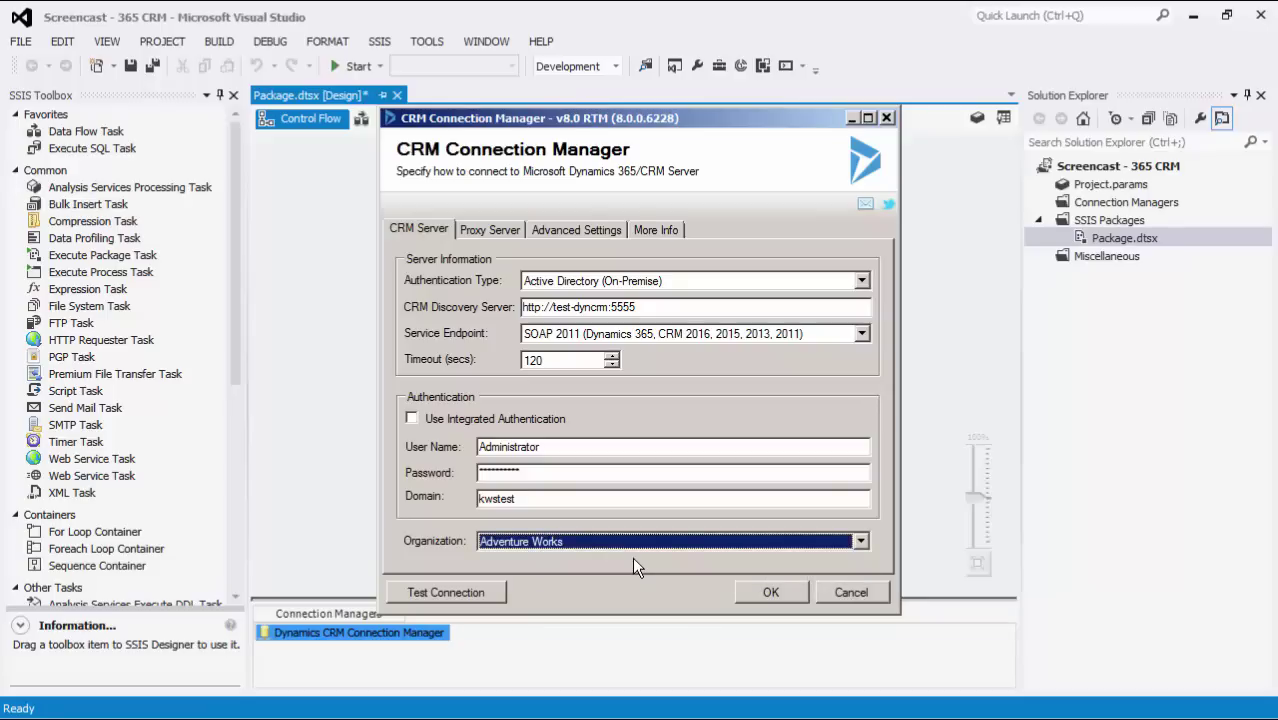
click(519, 233)
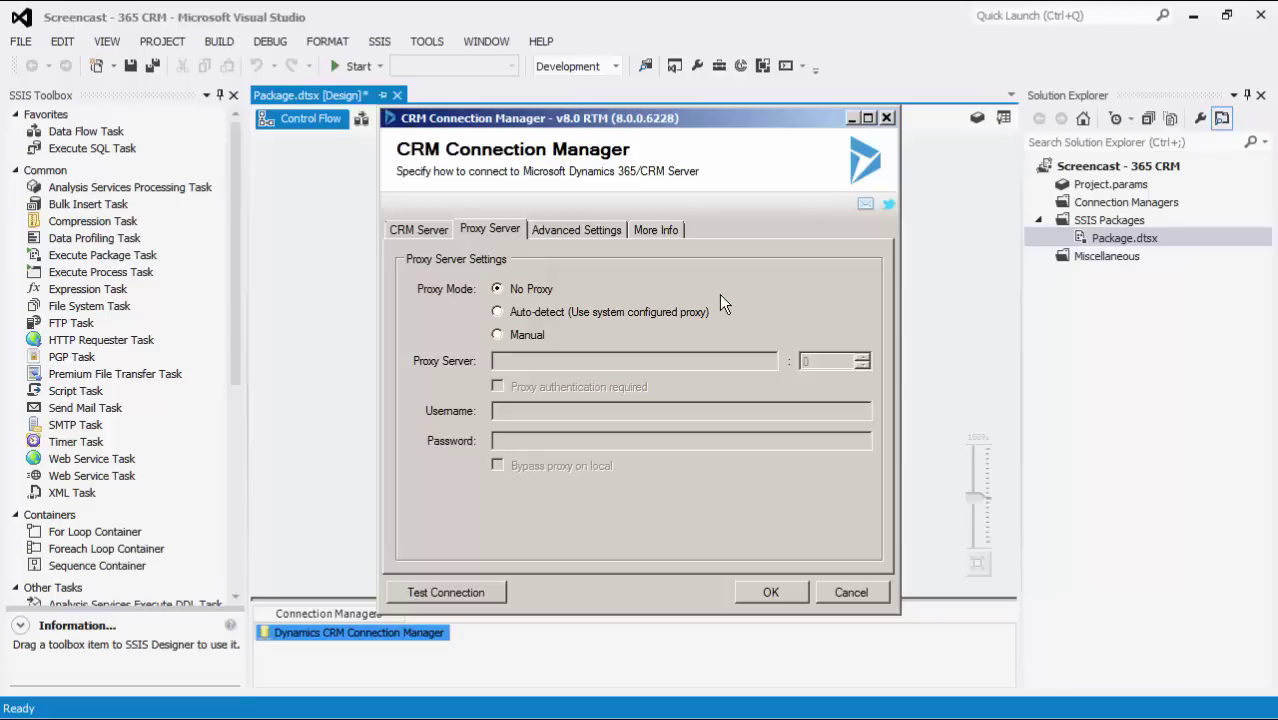
click(514, 337)
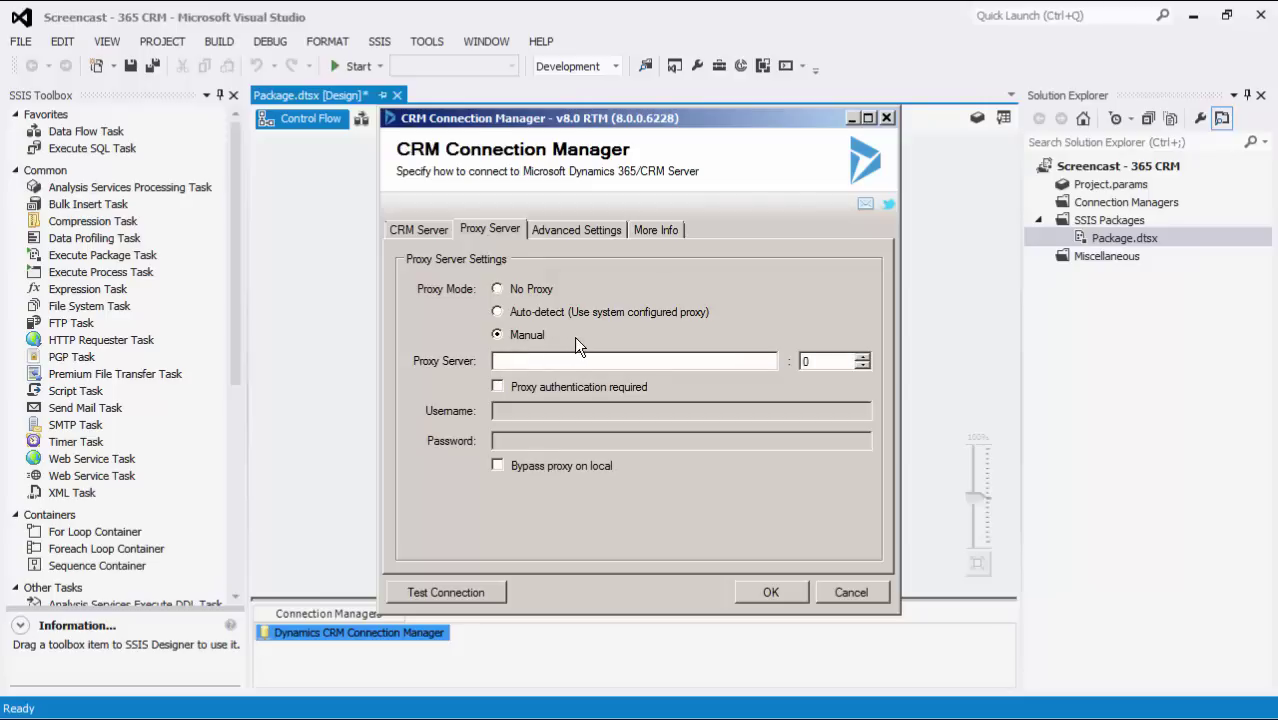
click(549, 289)
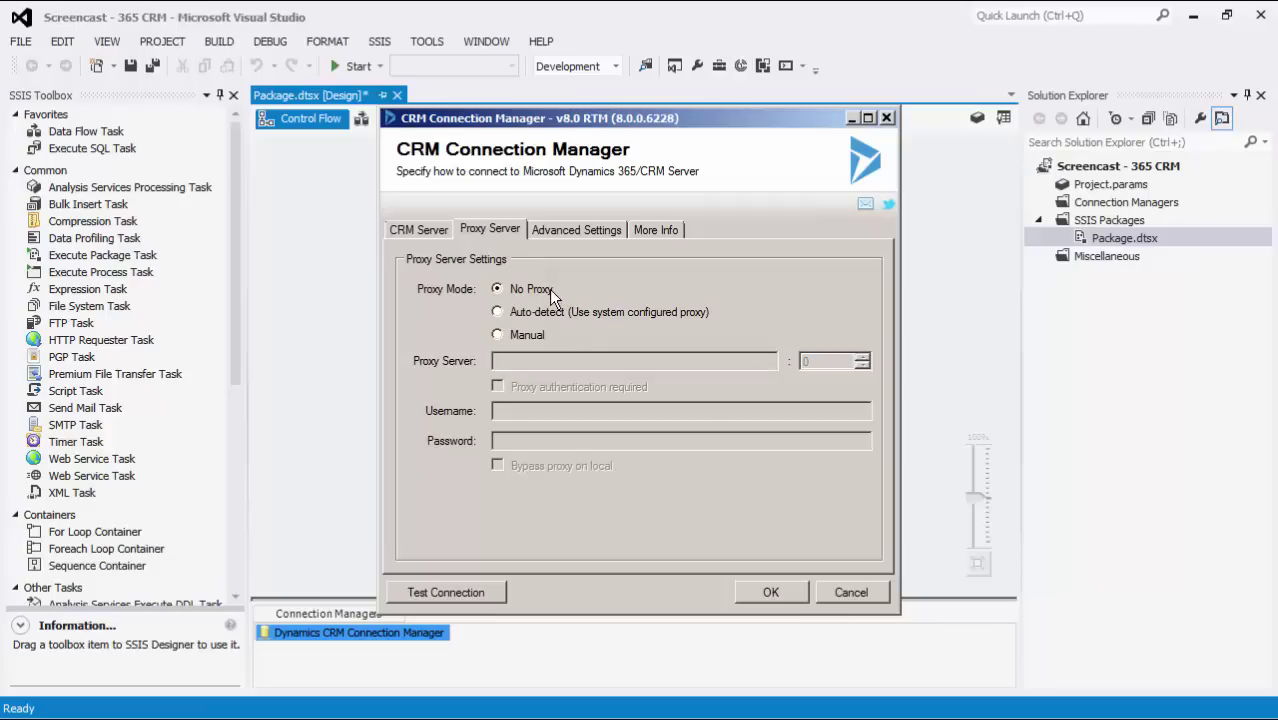
- View the Advanced Settings showing the generated AdventureWorks server URL
click(592, 235)
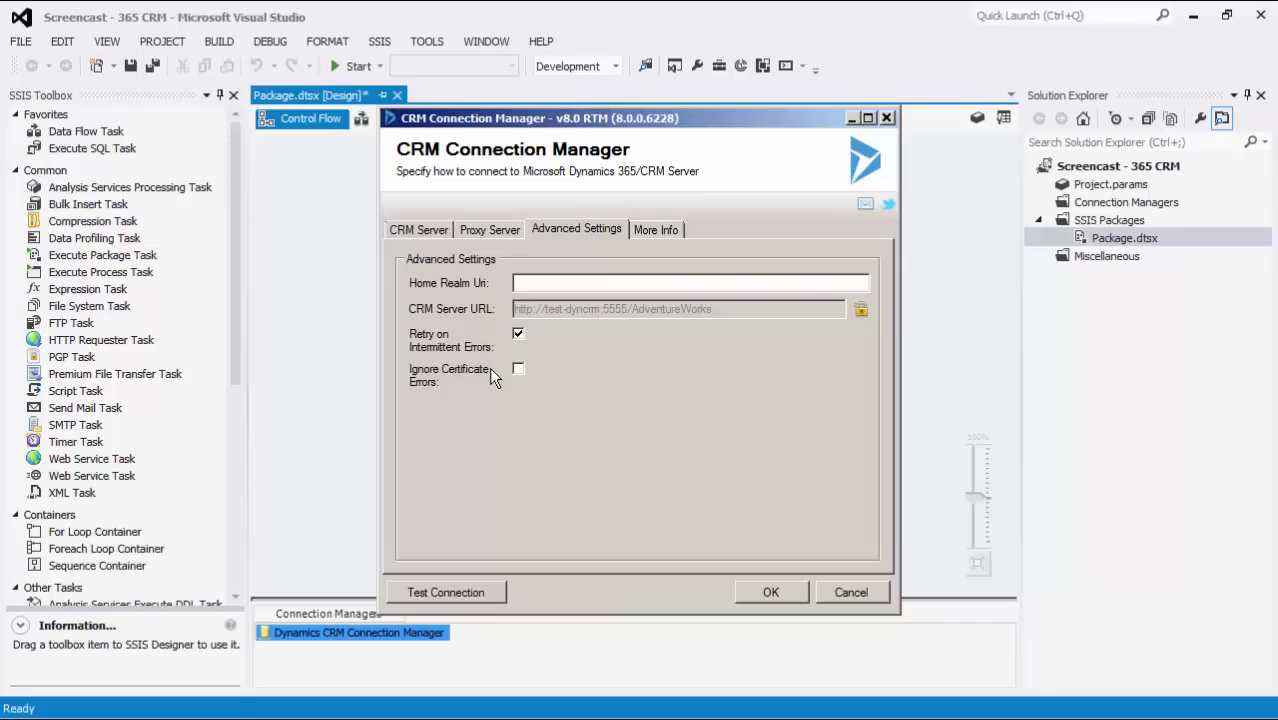
- Test the CRM connection successfully and save the connection manager
click(447, 231)
click(476, 596)
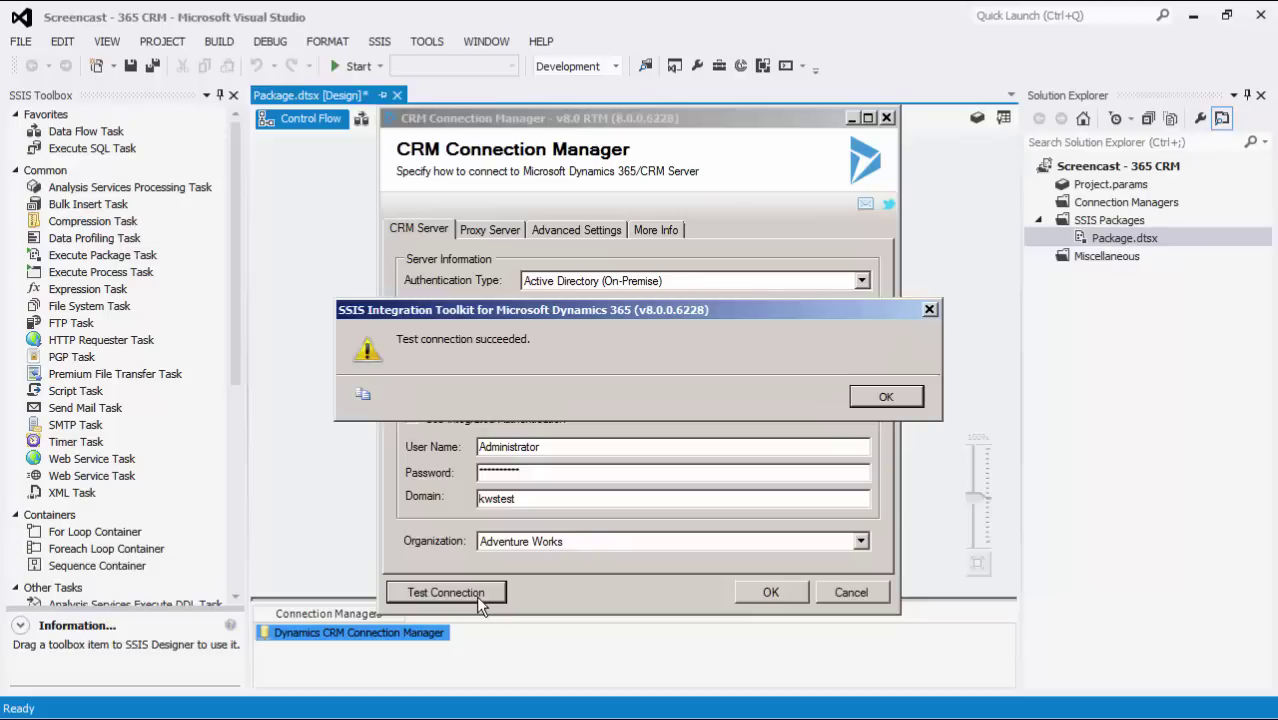
click(885, 396)
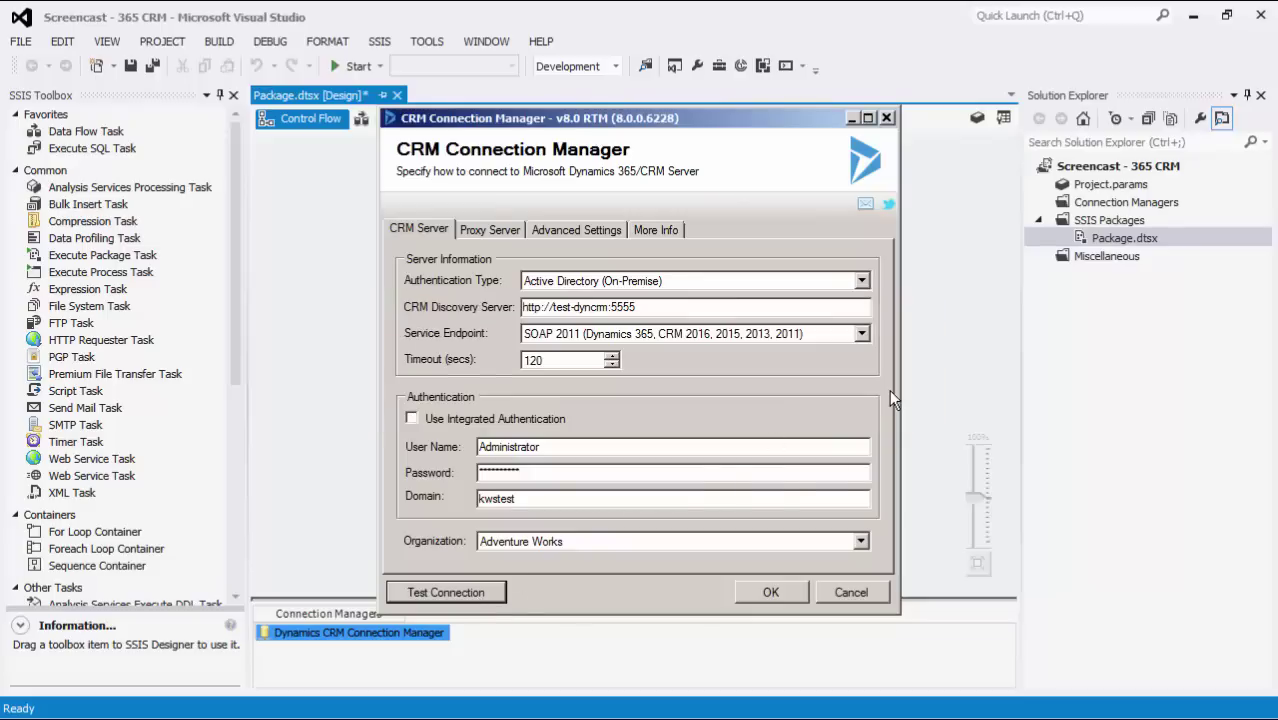
click(772, 593)
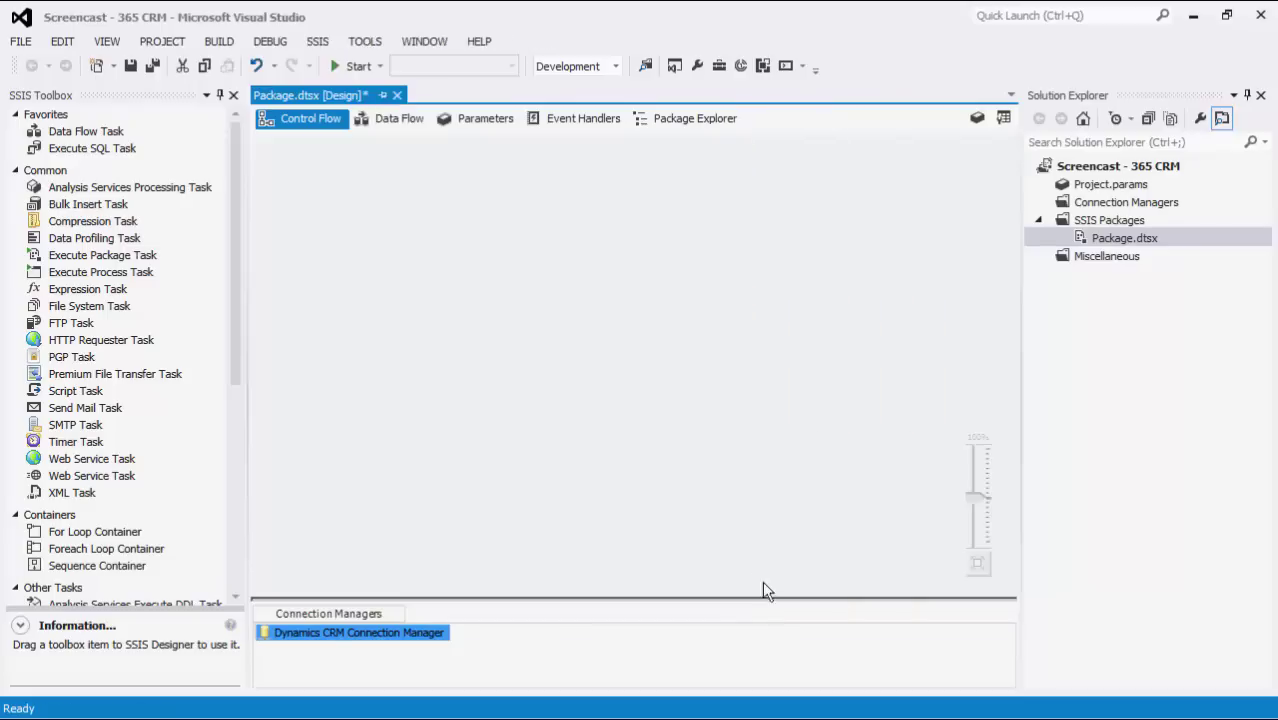
- Rename the CRM connection manager to AdvWorks
right_click(331, 640)
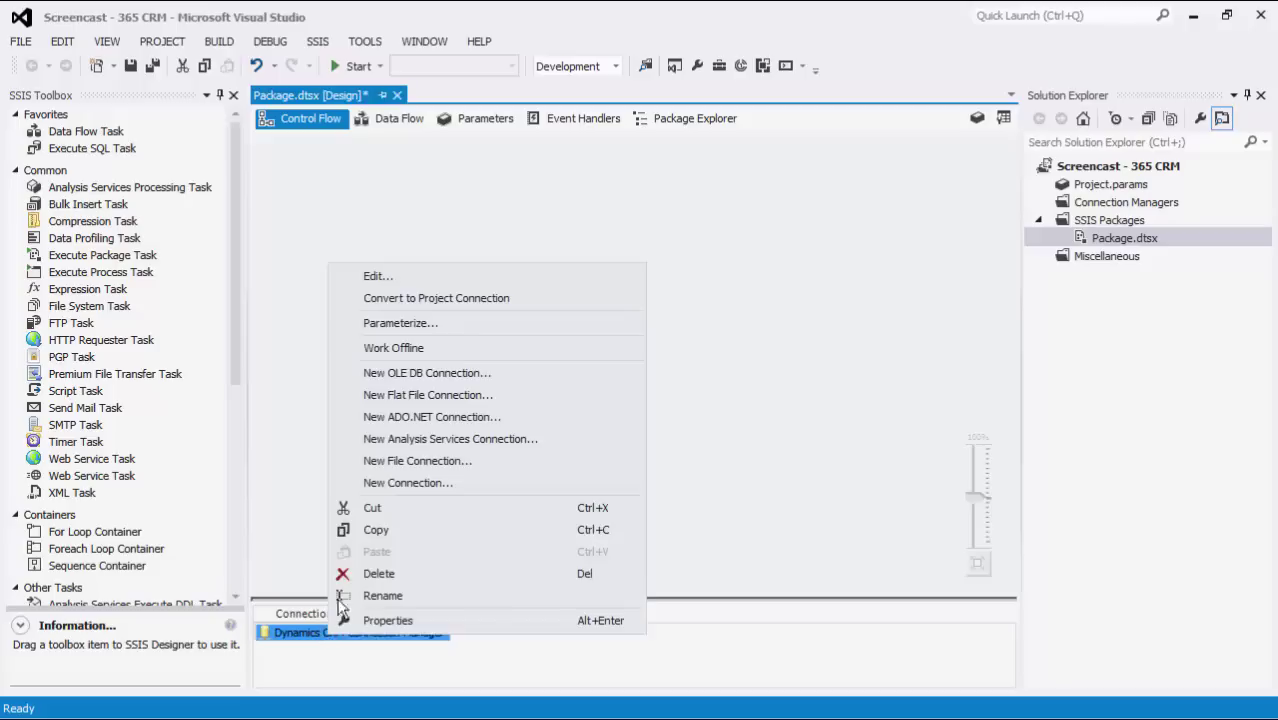
click(349, 598)
text(AdvWorks)
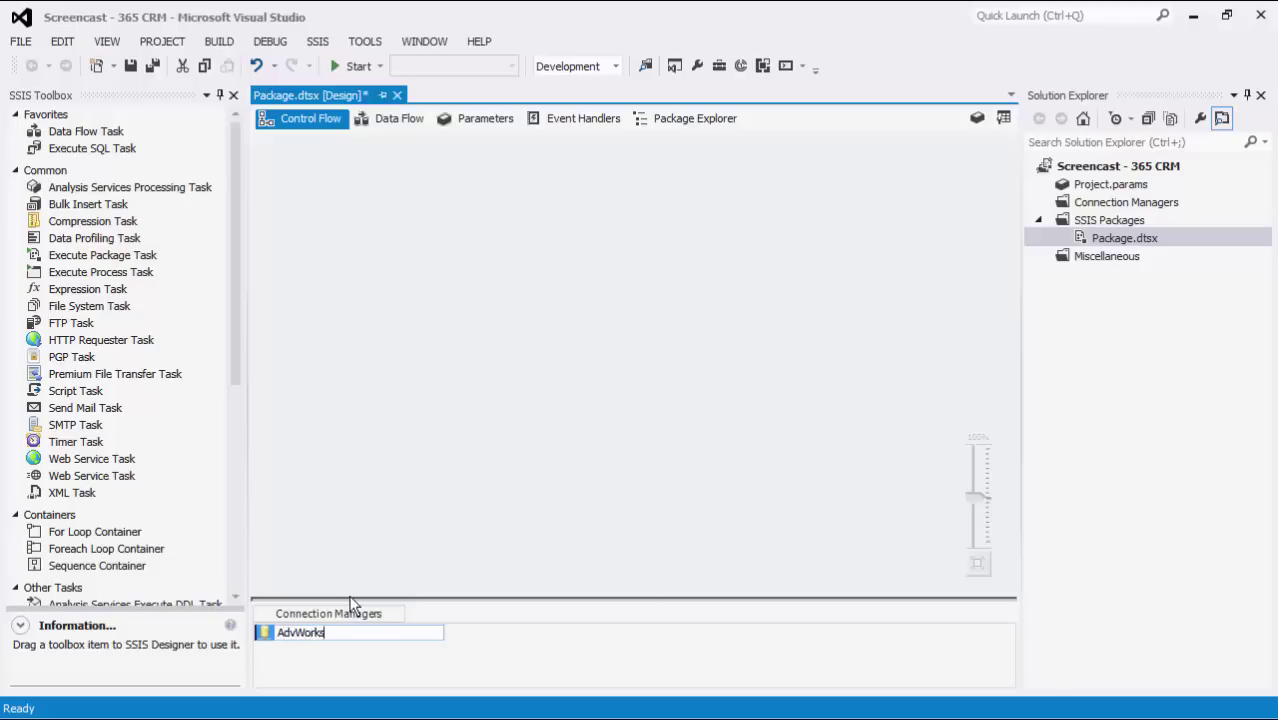
click(355, 660)
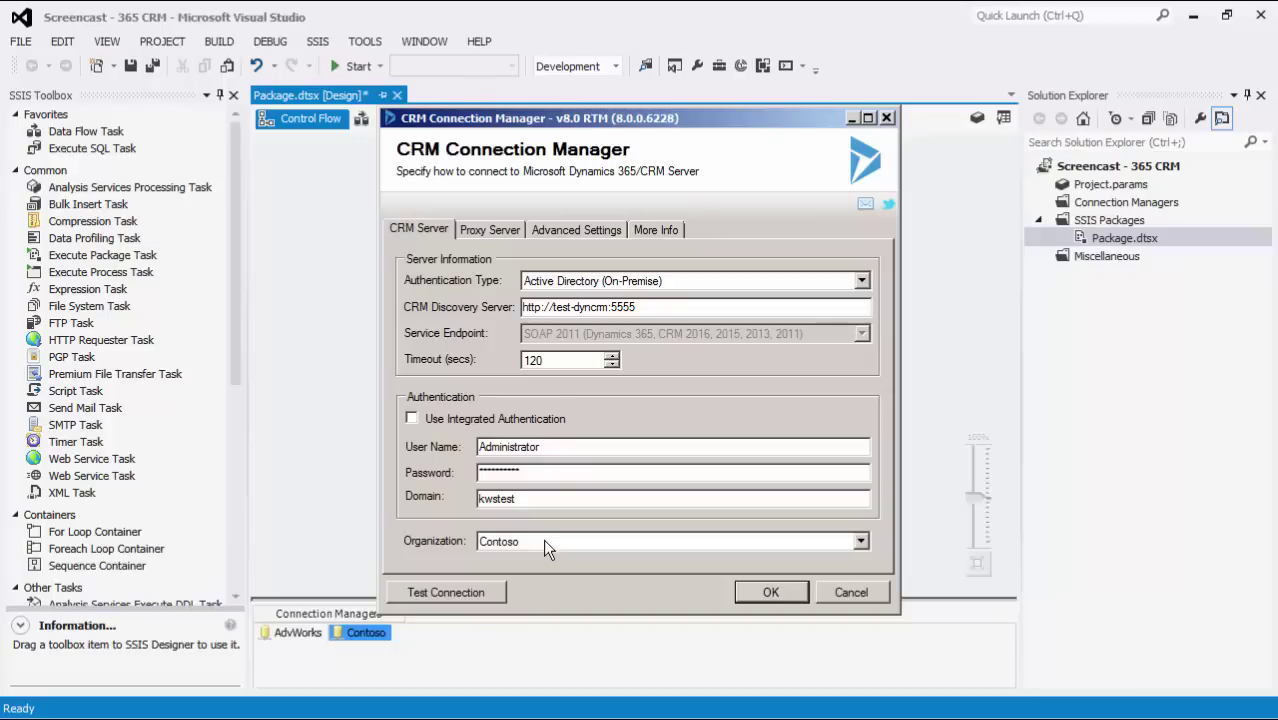
- Confirm the settings of the second CRM connection named Contoso
click(767, 592)
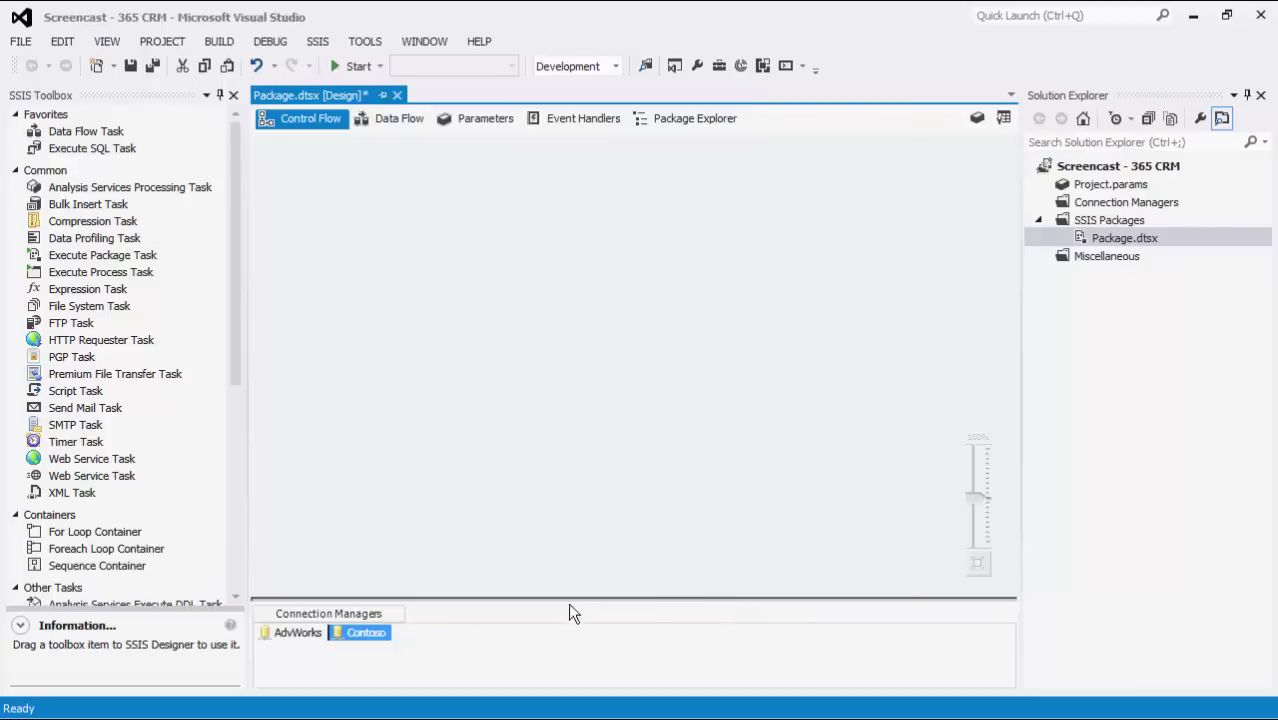
click(397, 648)
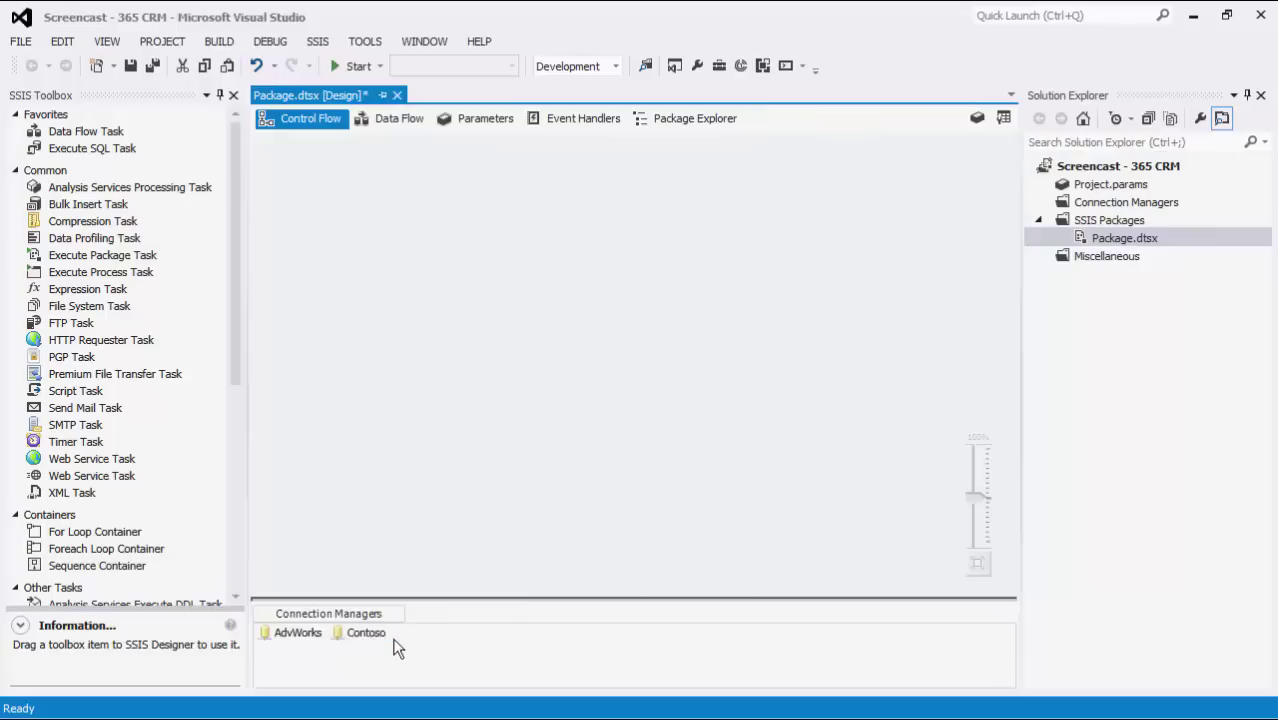
click(110, 133)
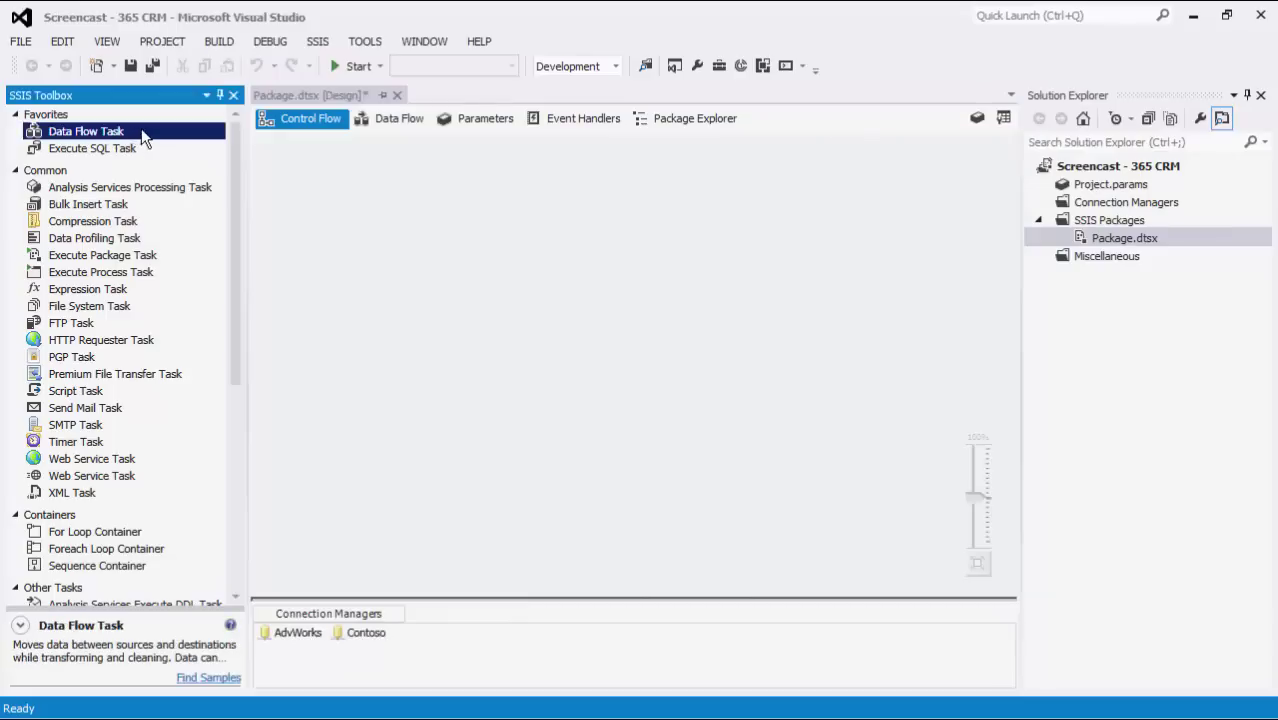
- Place a Data Flow Task on the Control Flow canvas and open its data flow
drag(143, 138, 324, 192)
double_click(348, 208)
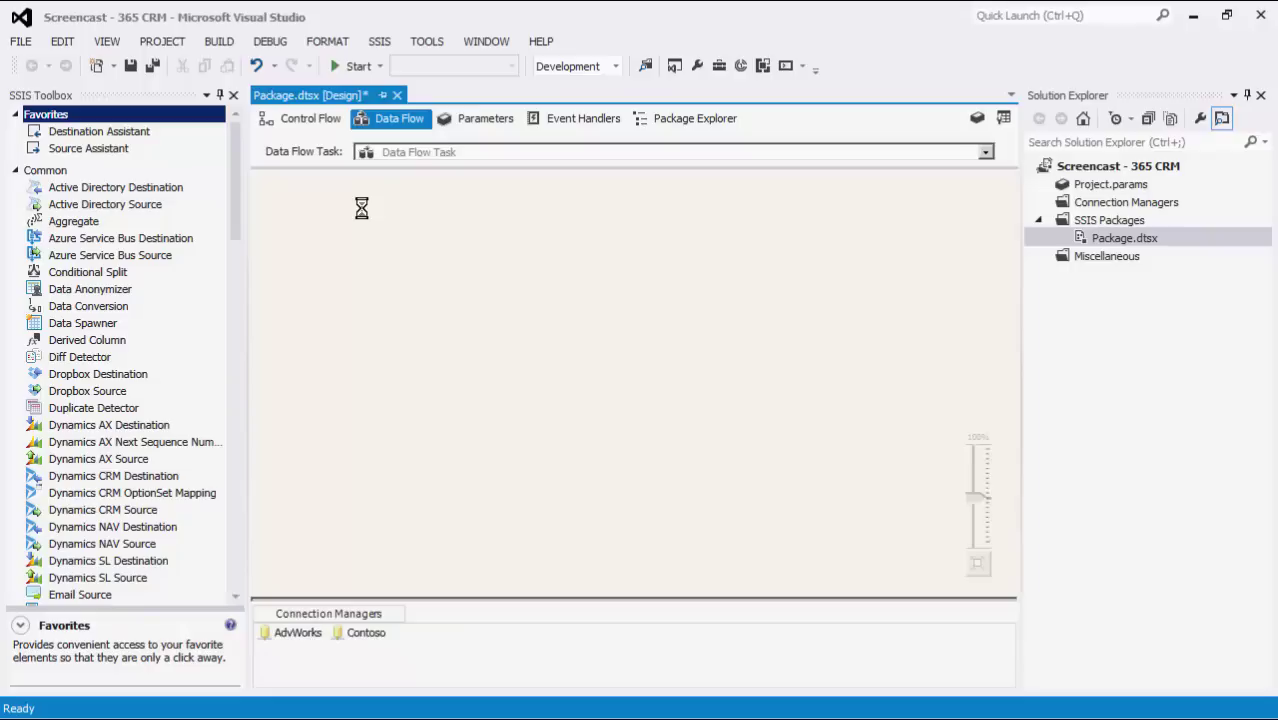
click(160, 94)
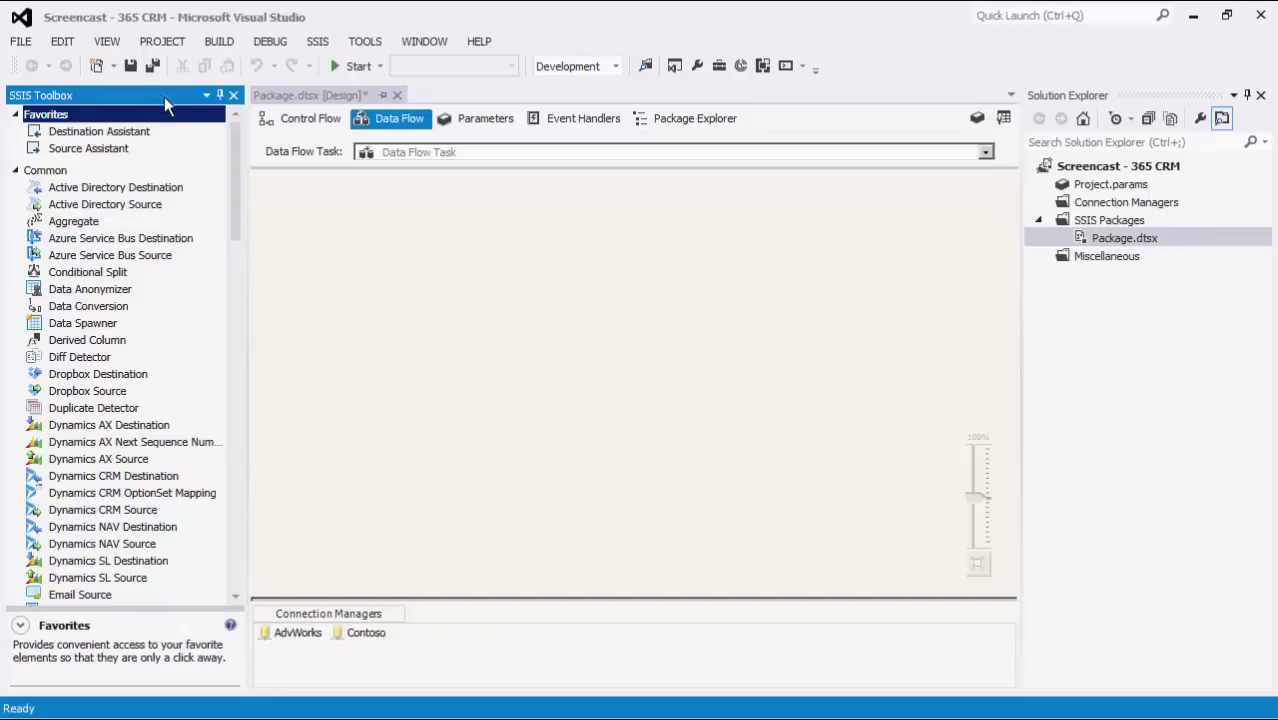
- Review the Dynamics CRM toolbox items and drop a Dynamics CRM Source near the canvas top
drag(233, 139, 228, 198)
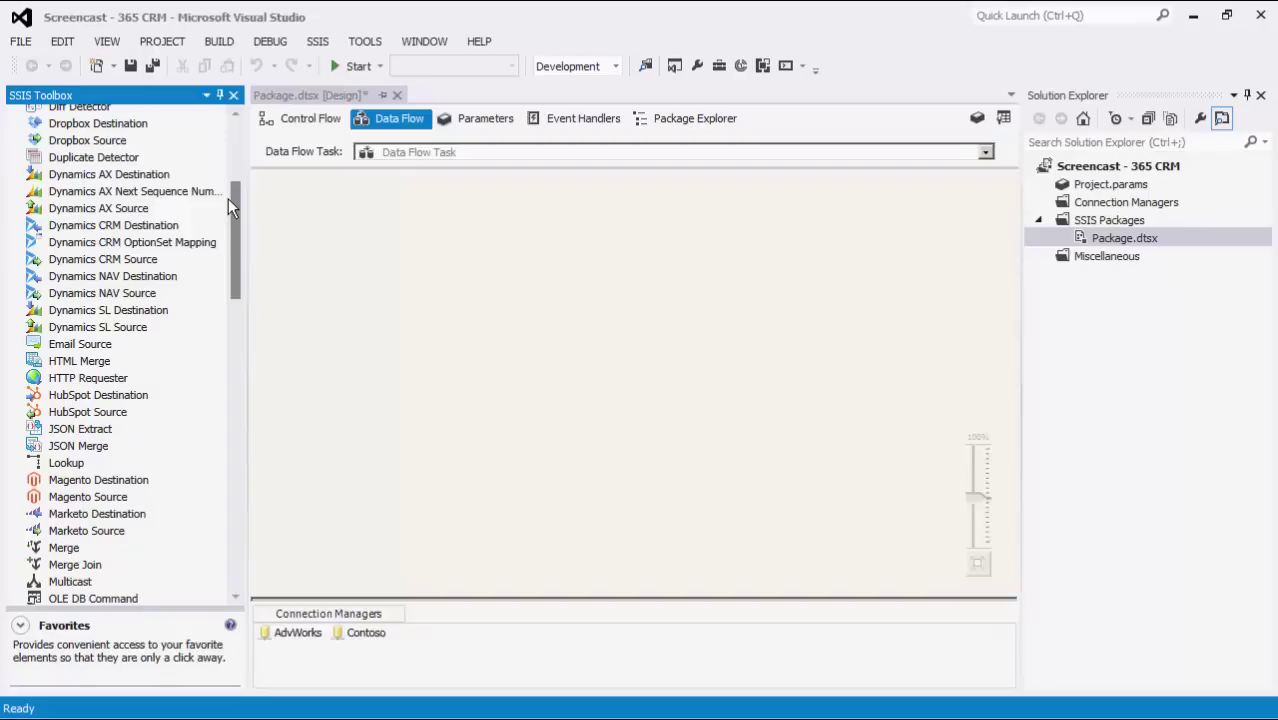
click(176, 260)
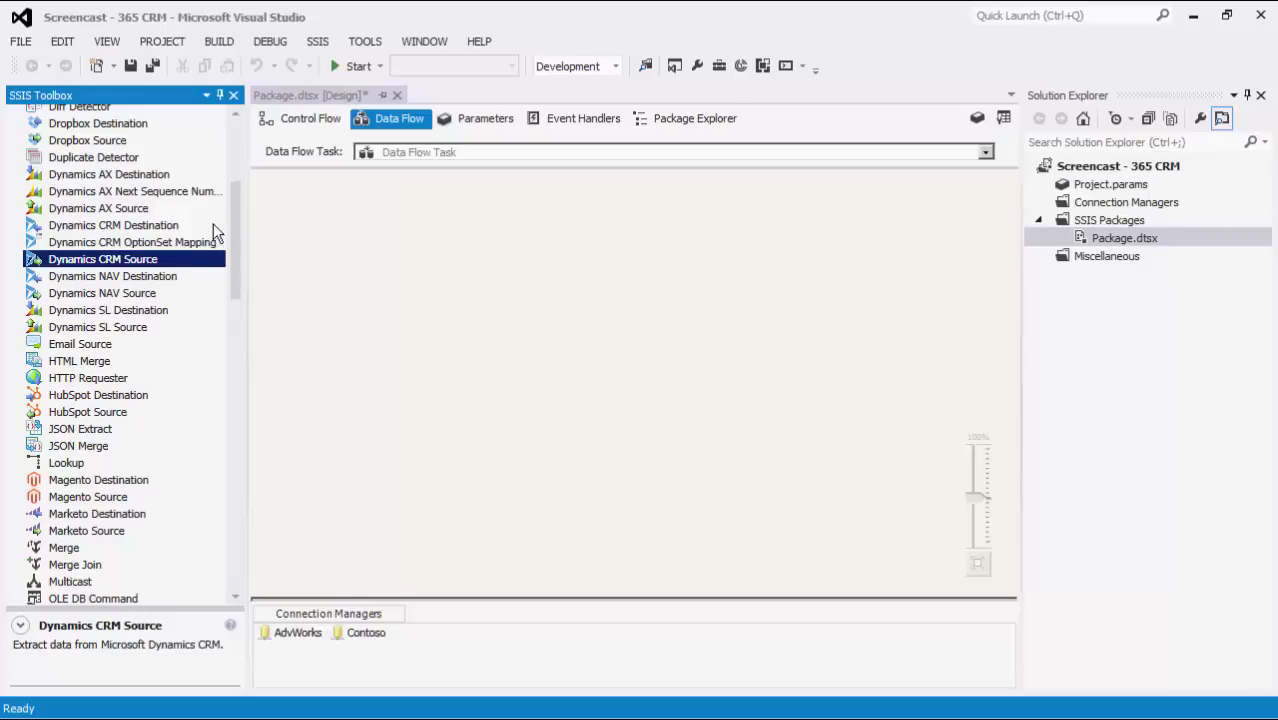
click(213, 226)
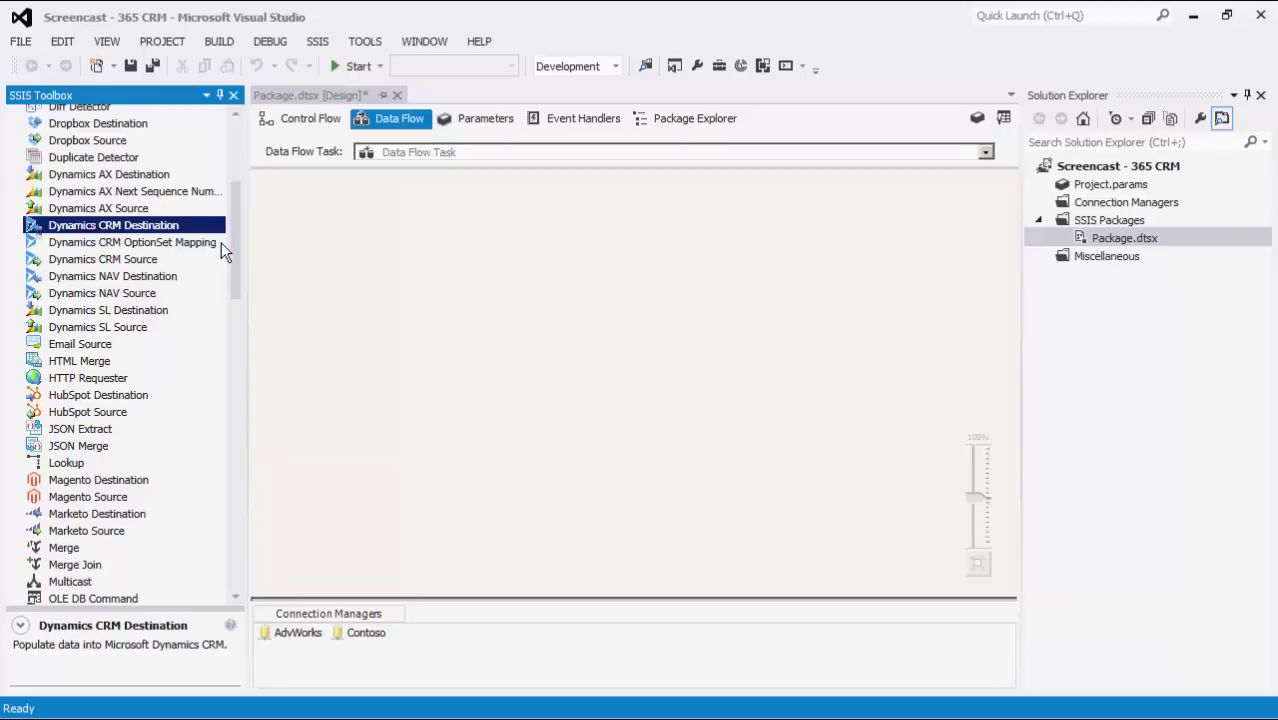
click(221, 242)
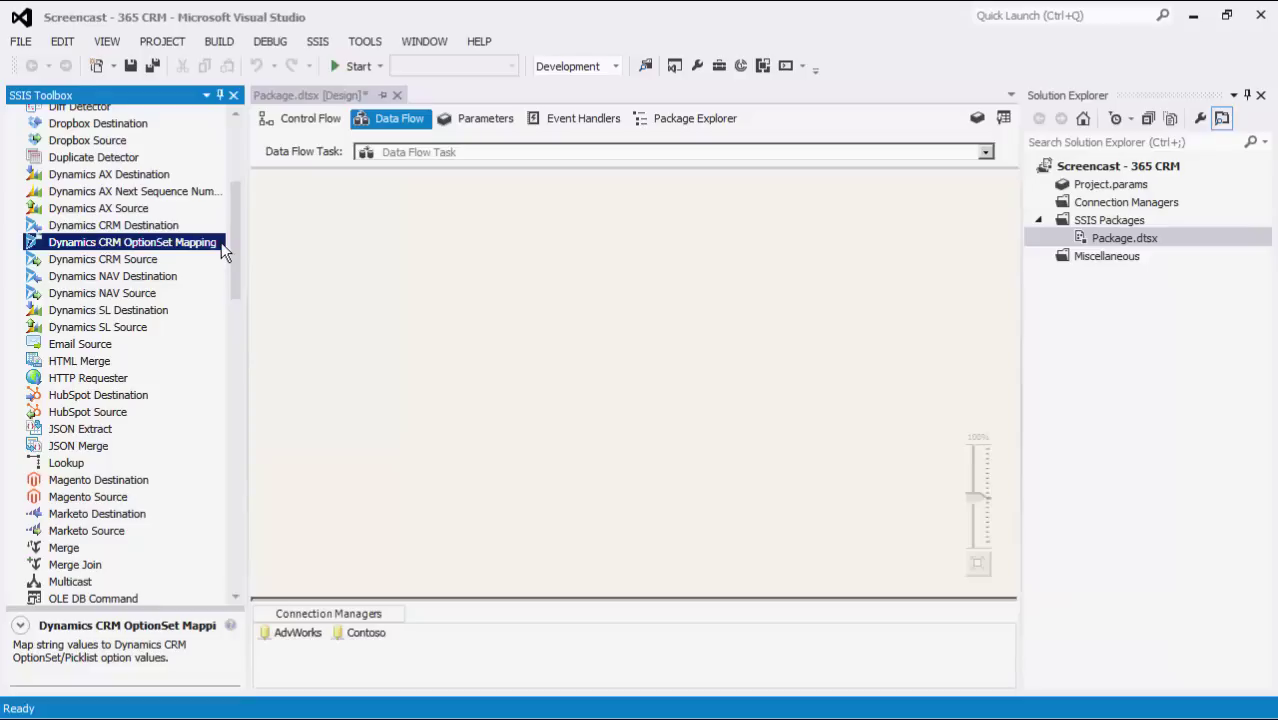
click(175, 260)
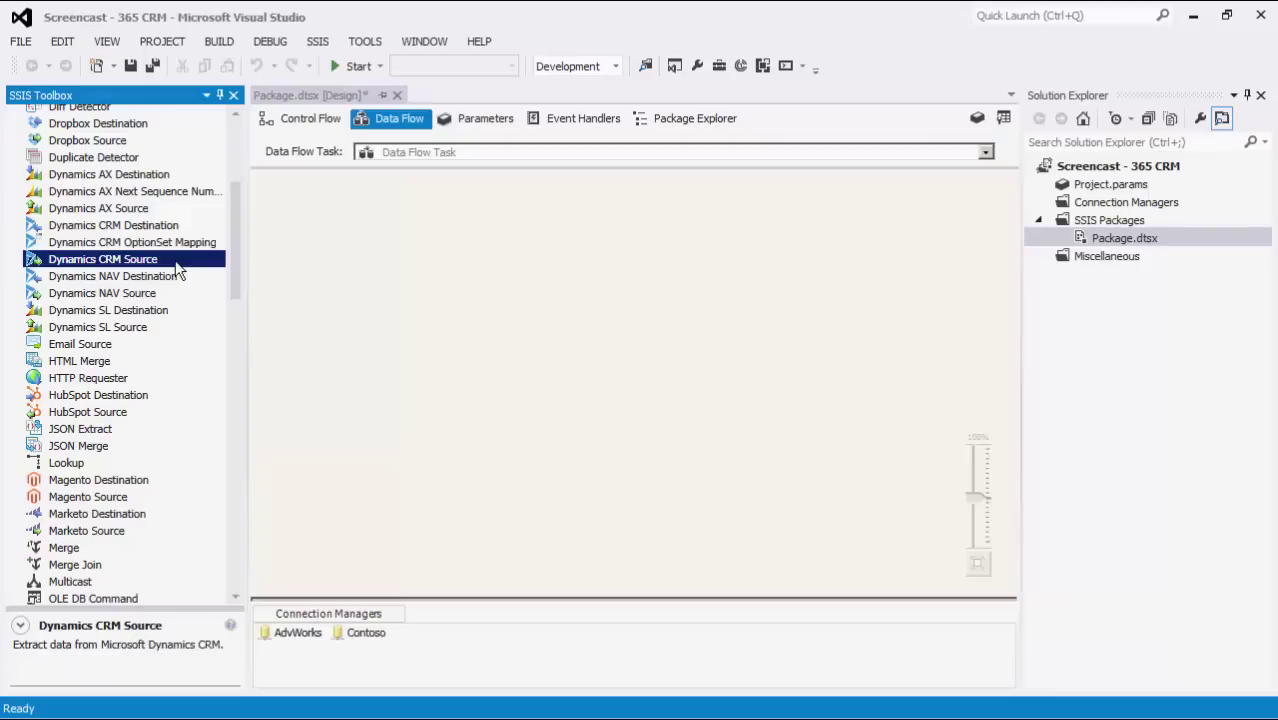
drag(175, 260, 261, 232)
drag(347, 181, 347, 182)
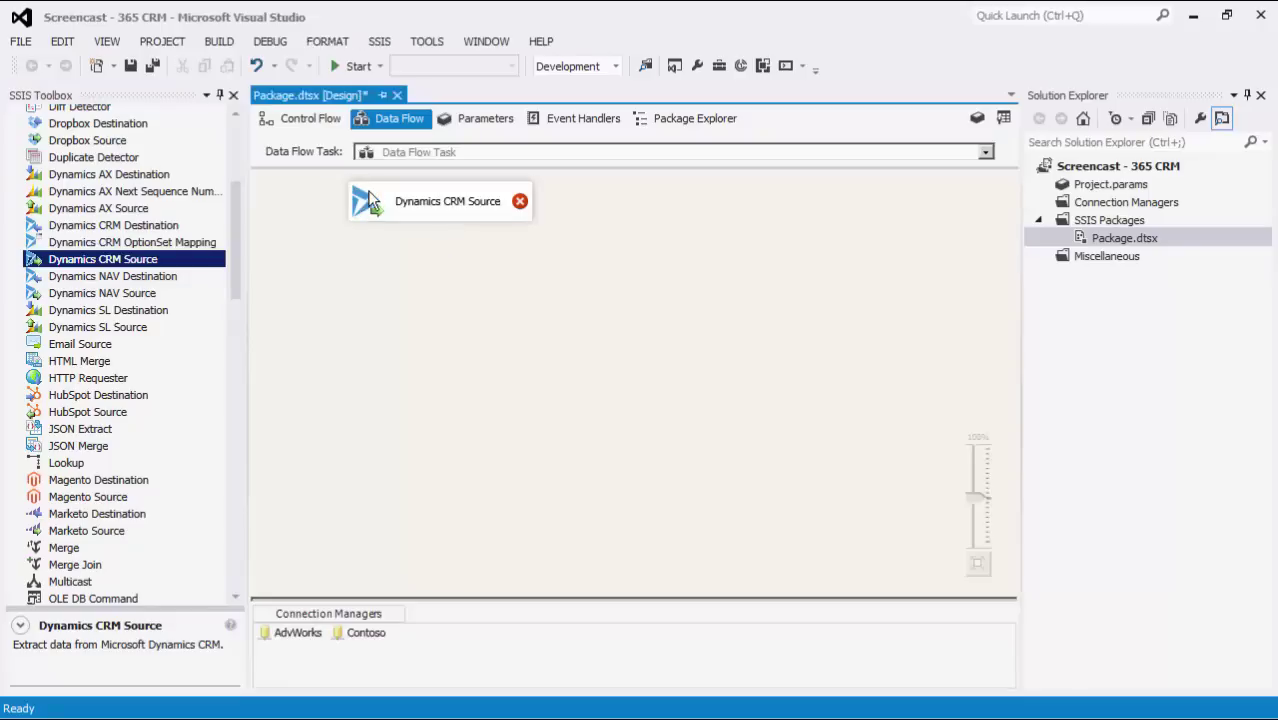
- Point the Dynamics CRM Source at the AdvWorks connection, keeping batch size 2000
double_click(370, 200)
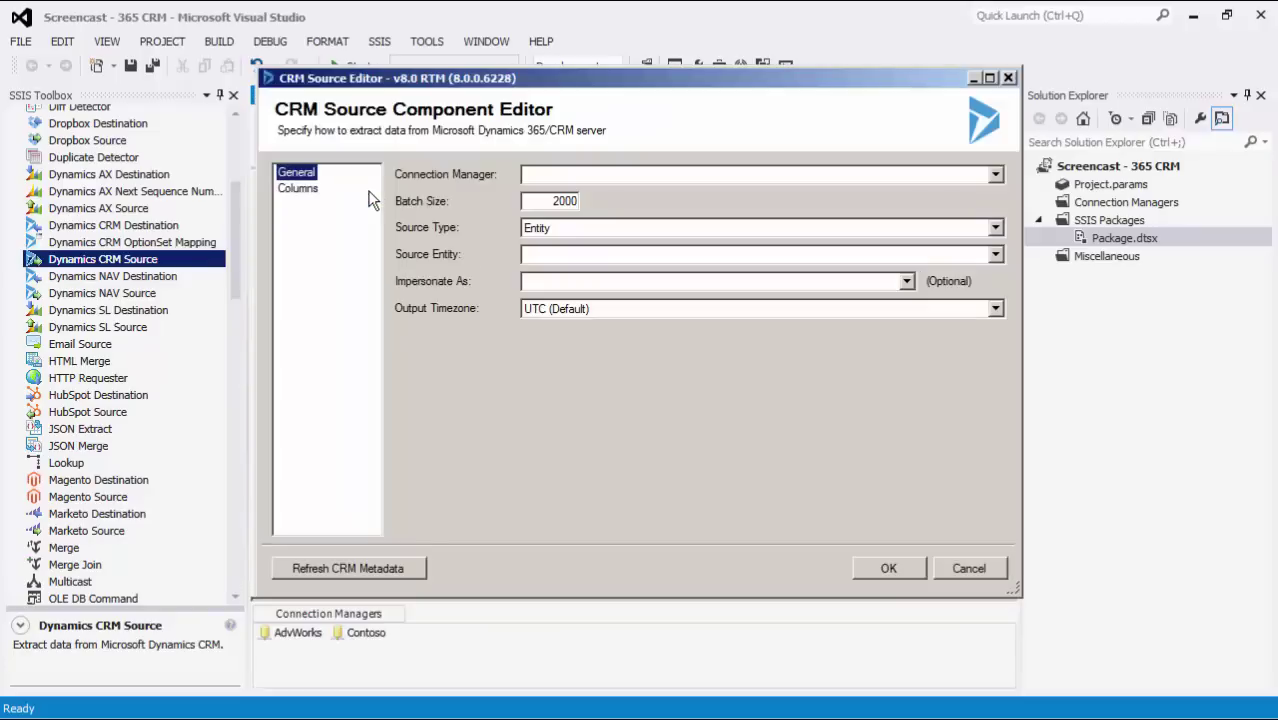
click(995, 175)
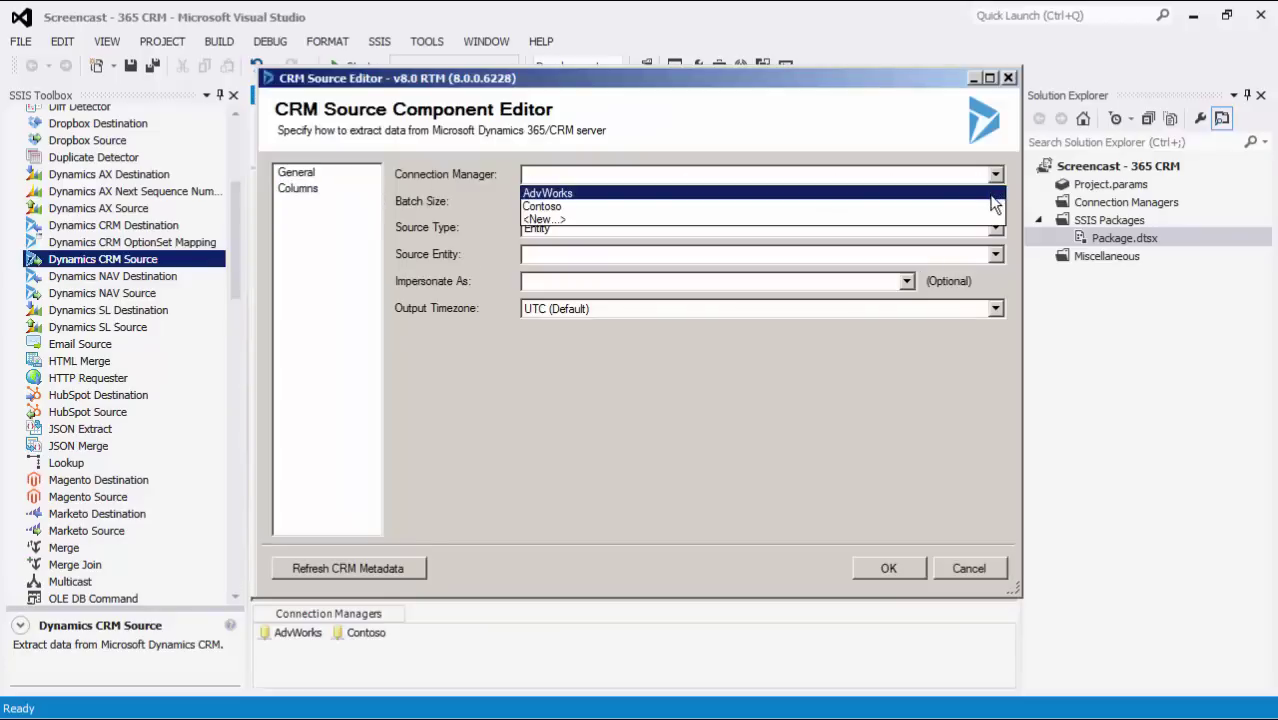
click(991, 194)
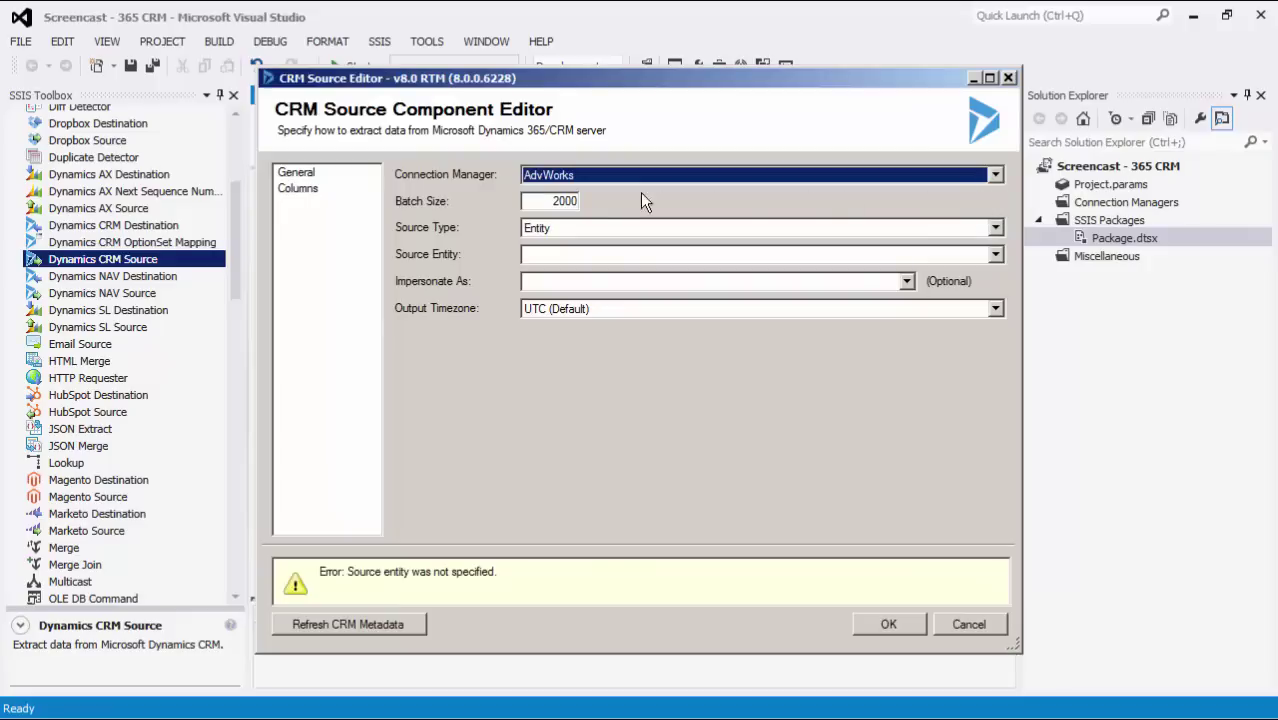
drag(544, 198, 603, 198)
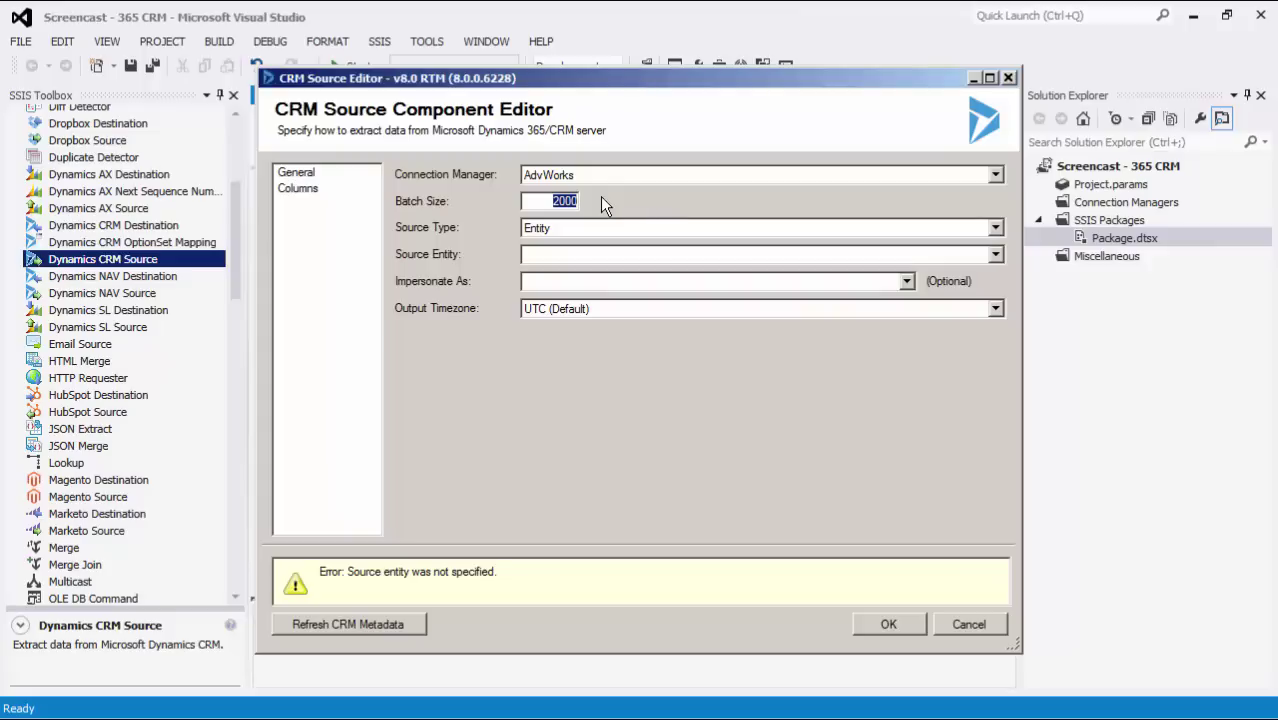
click(995, 229)
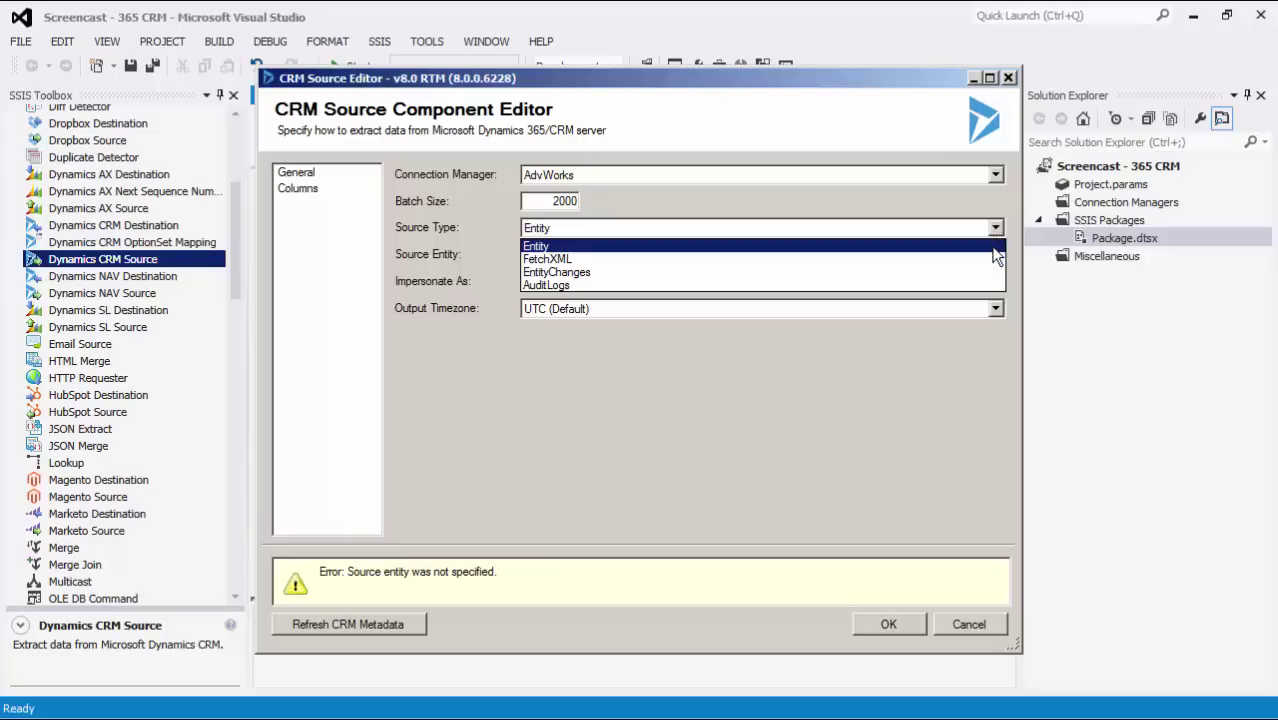
- Keep the Entity source type, pick the account entity, and leave output timezone at UTC (Default)
click(994, 249)
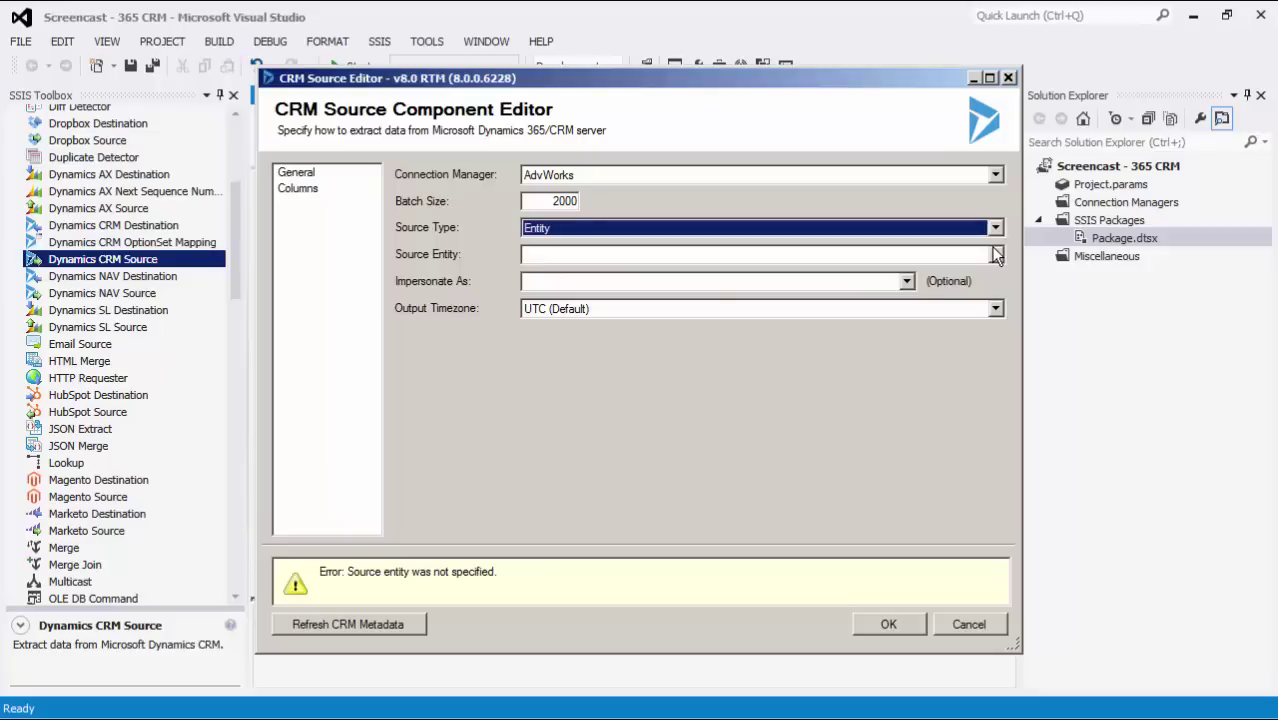
click(995, 256)
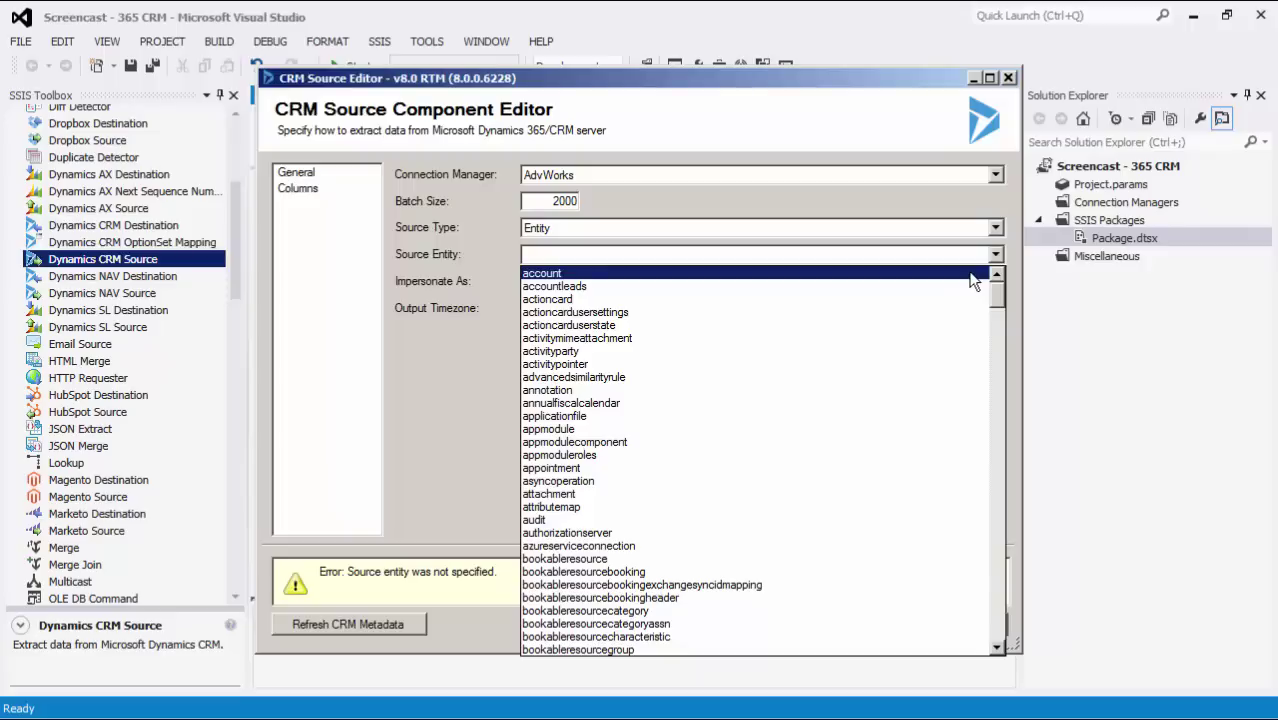
click(970, 274)
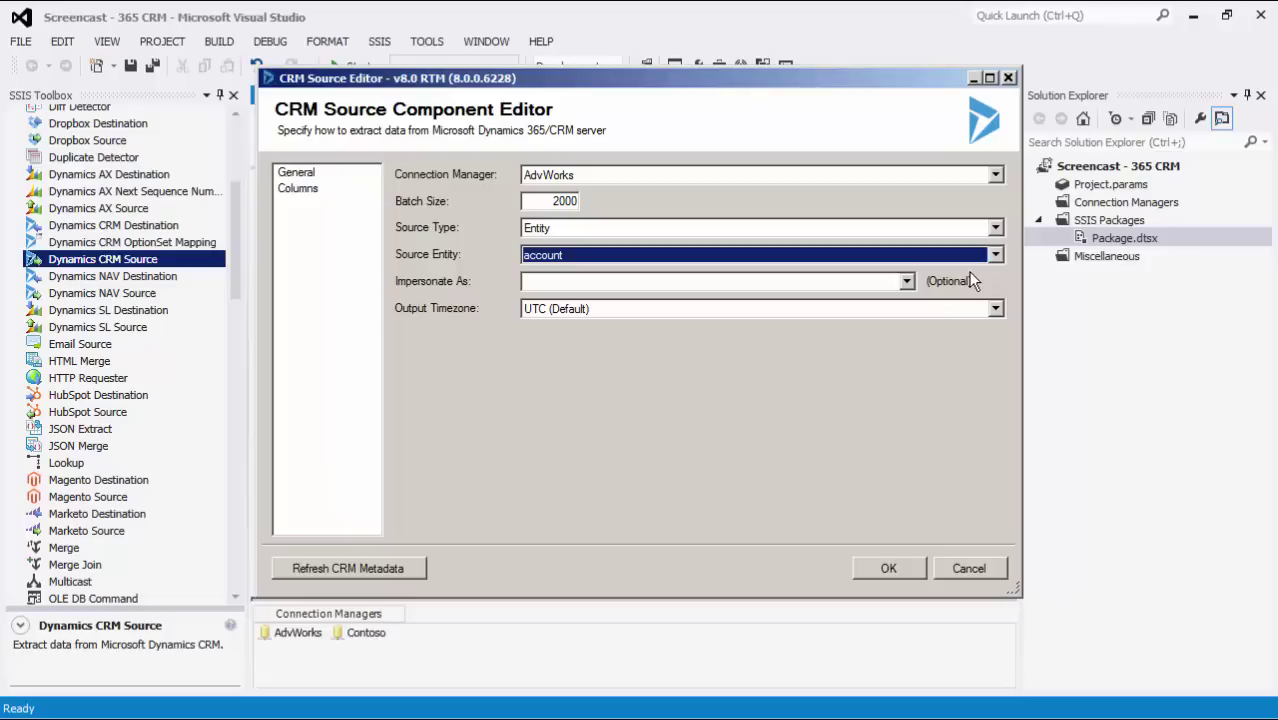
click(819, 312)
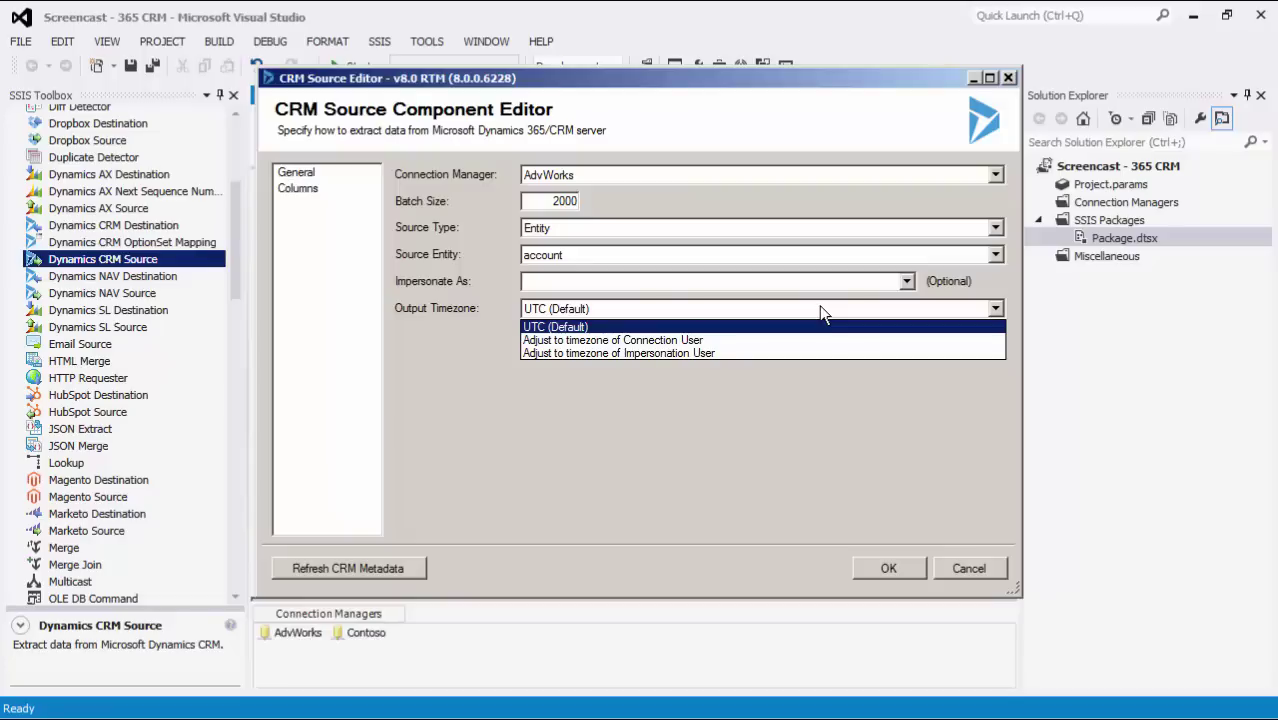
click(820, 313)
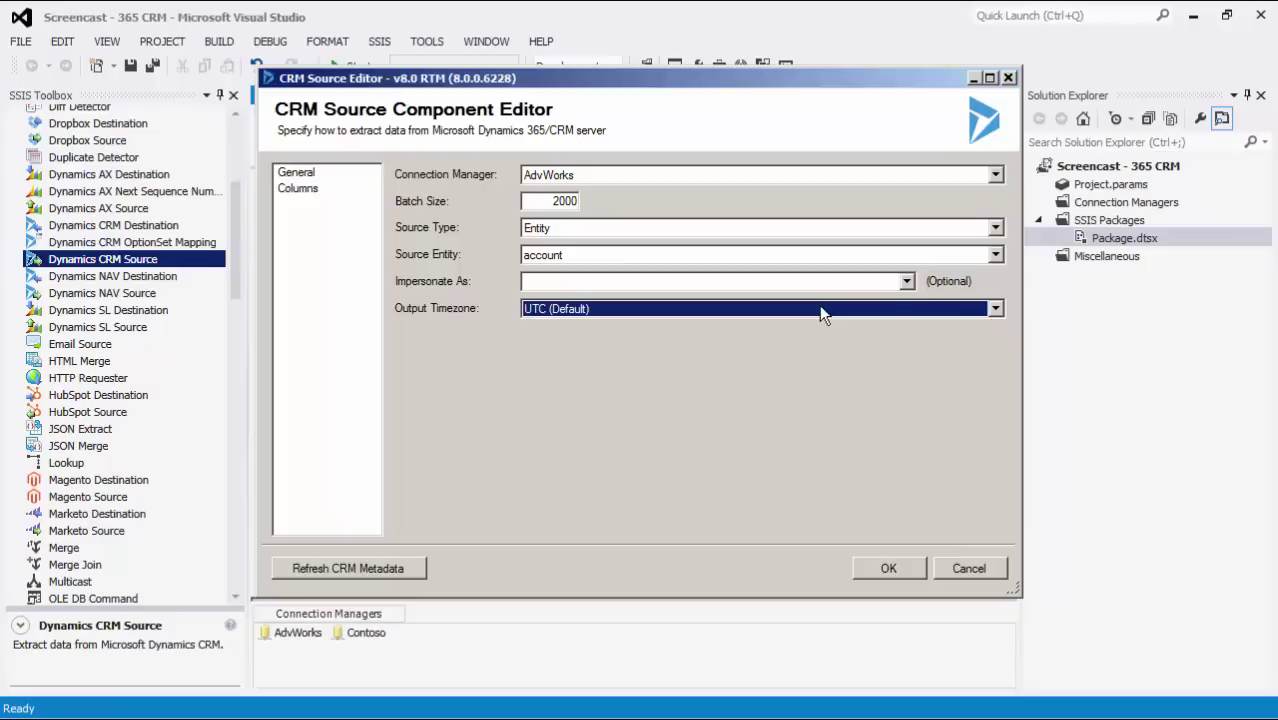
- On the Columns page, uncheck all fields, then include accountid and accountnumber
click(300, 189)
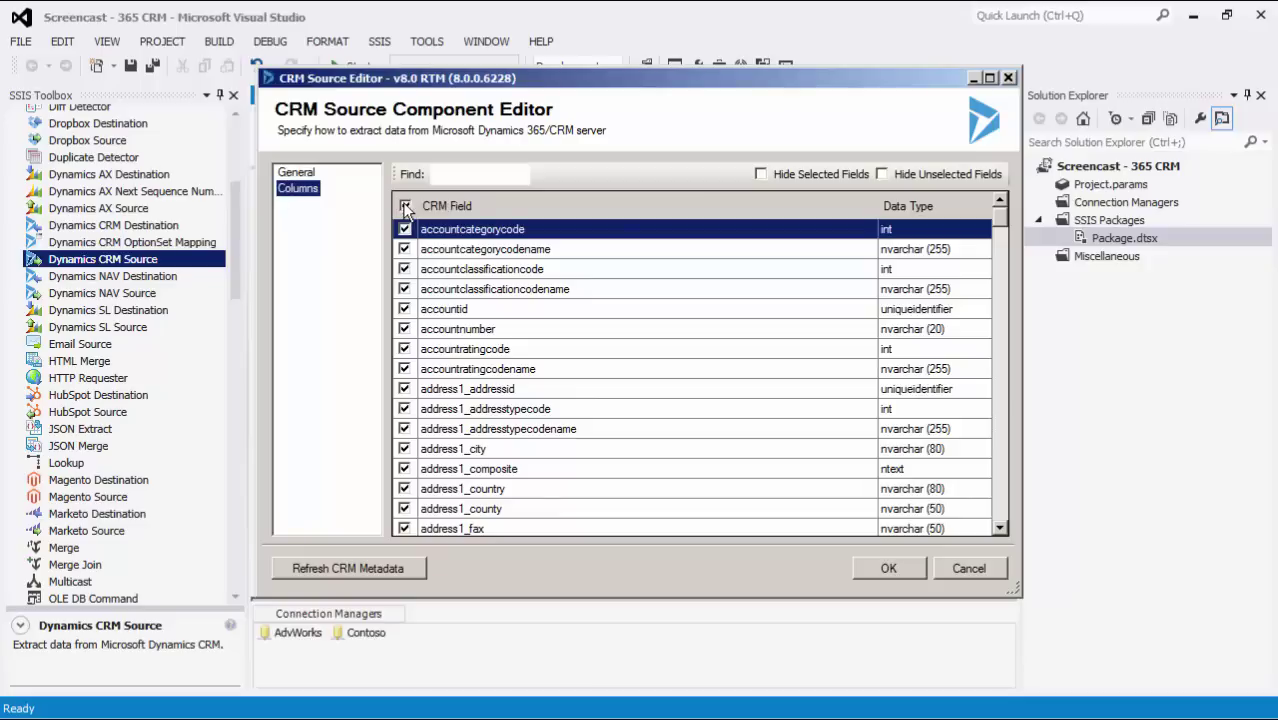
click(405, 207)
click(442, 175)
text(account)
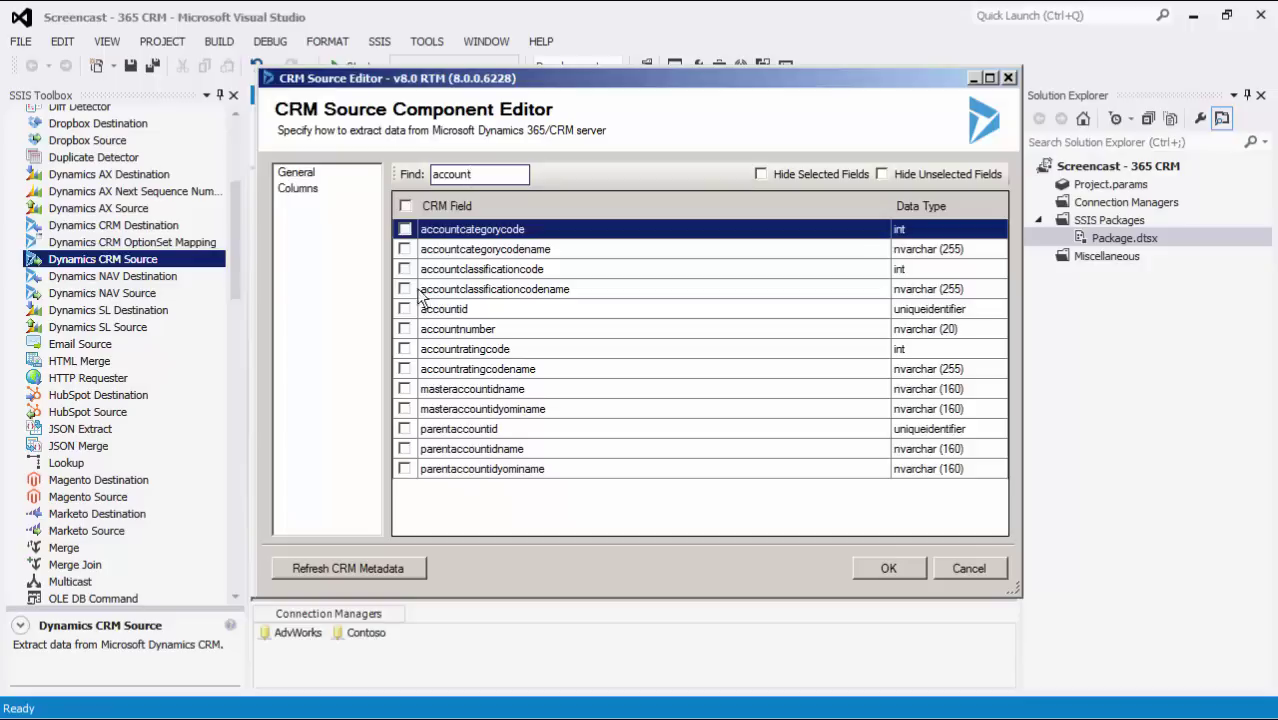
click(404, 309)
click(404, 329)
- Include new_sourceofchange plus ownerid, owneridname, owneridtype and owneridyominame
text(new)
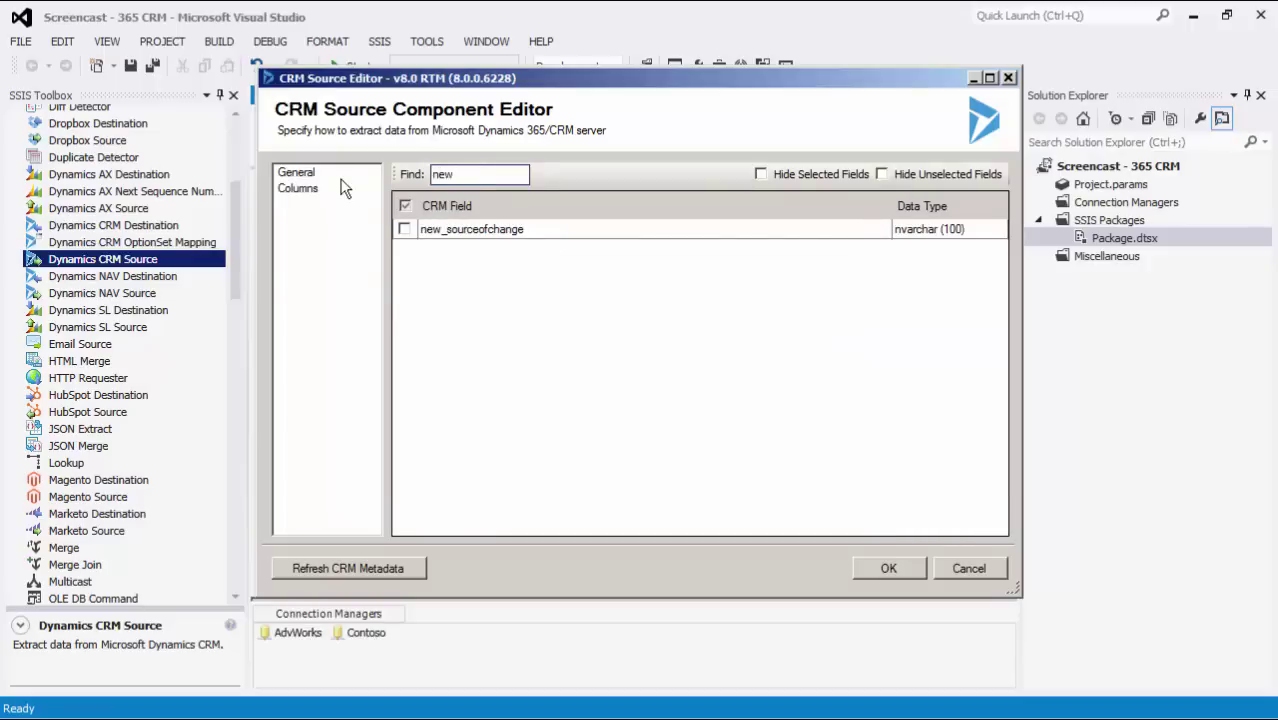
click(404, 229)
text(ownerid)
click(404, 229)
click(404, 249)
click(404, 269)
click(404, 250)
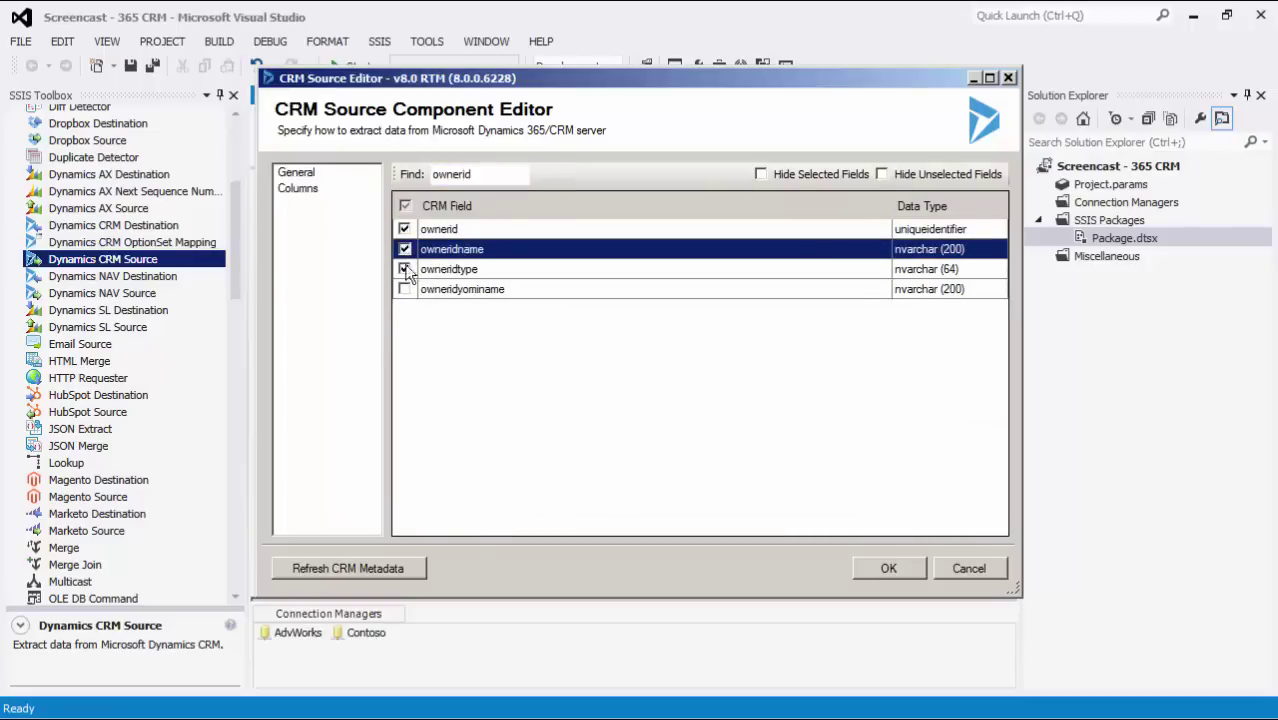
click(404, 289)
- Add the name field and tick Hide Unselected Fields to list only chosen columns
key(BackSpace)
drag(999, 240, 999, 468)
click(404, 449)
click(930, 177)
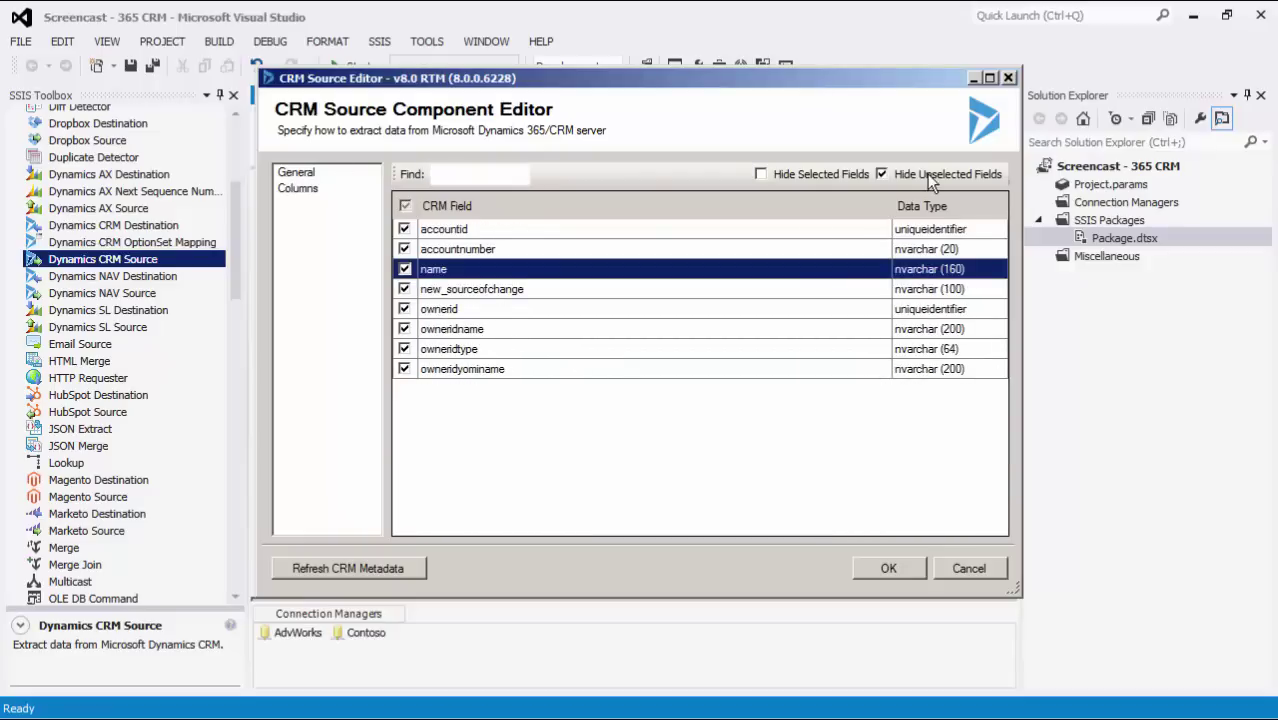
click(316, 178)
click(914, 228)
- Switch the source type to FetchXML and review the generated account attribute query
click(913, 257)
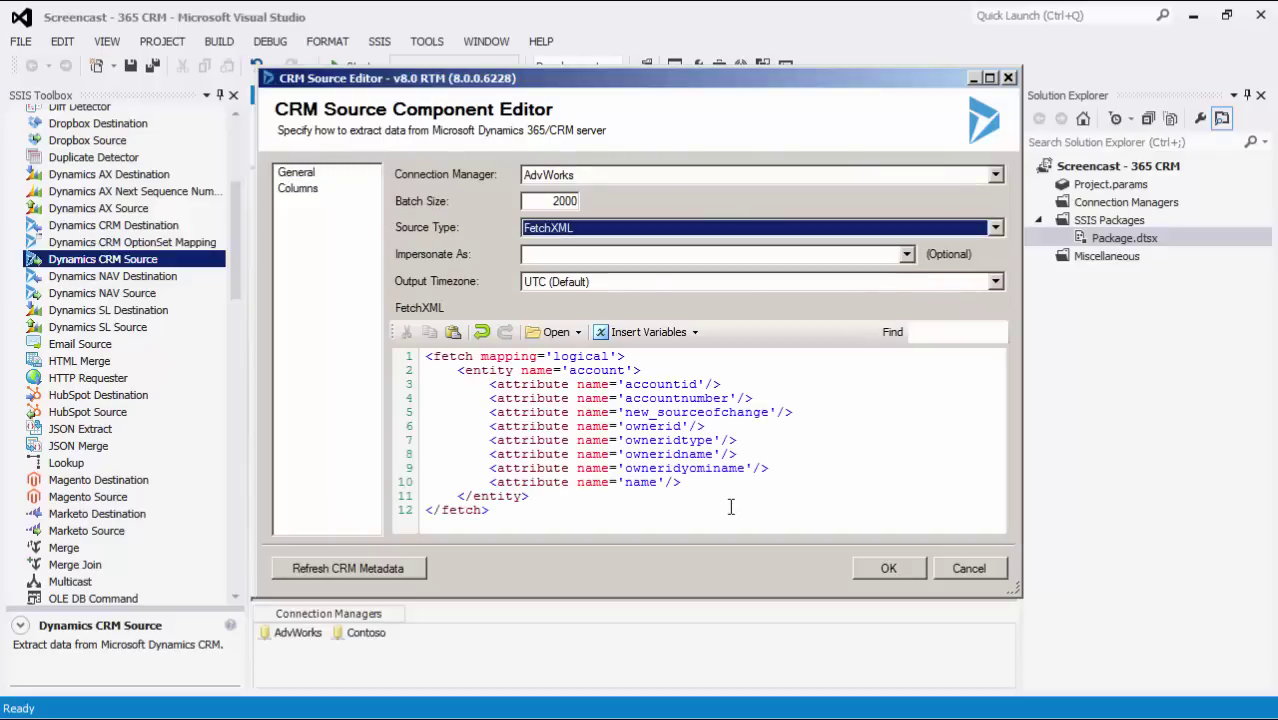
drag(731, 507, 388, 368)
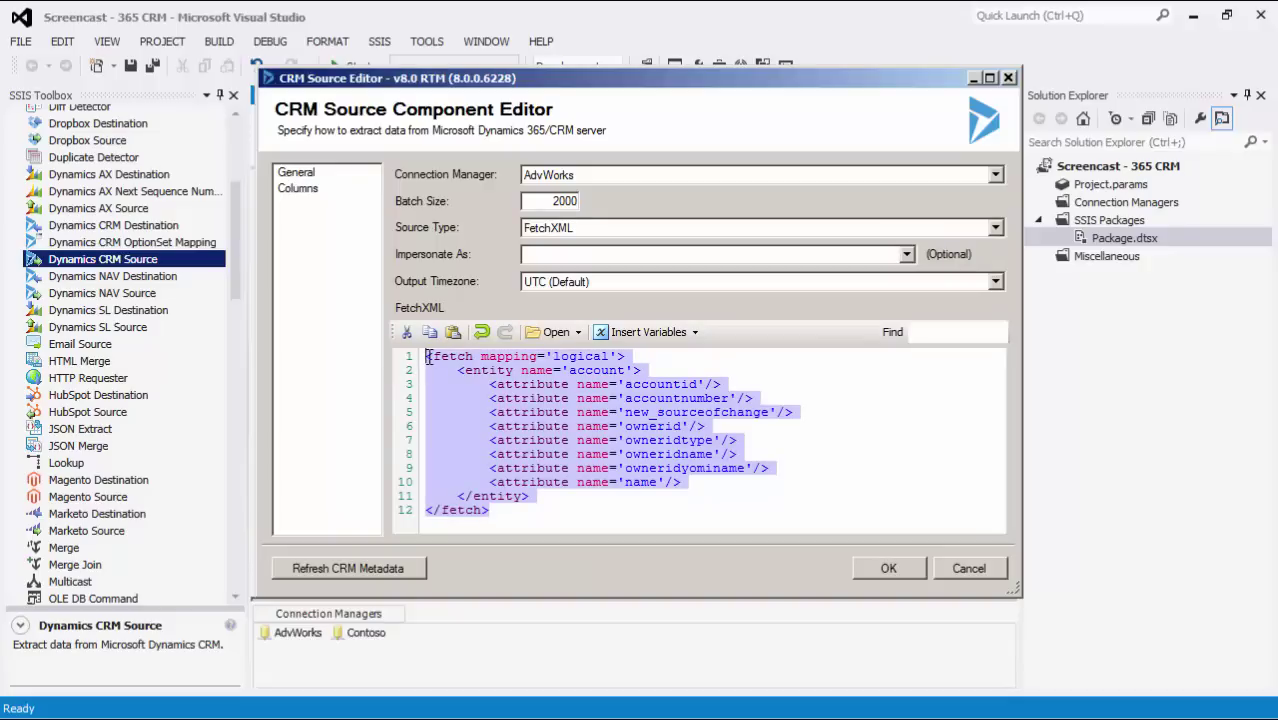
click(428, 357)
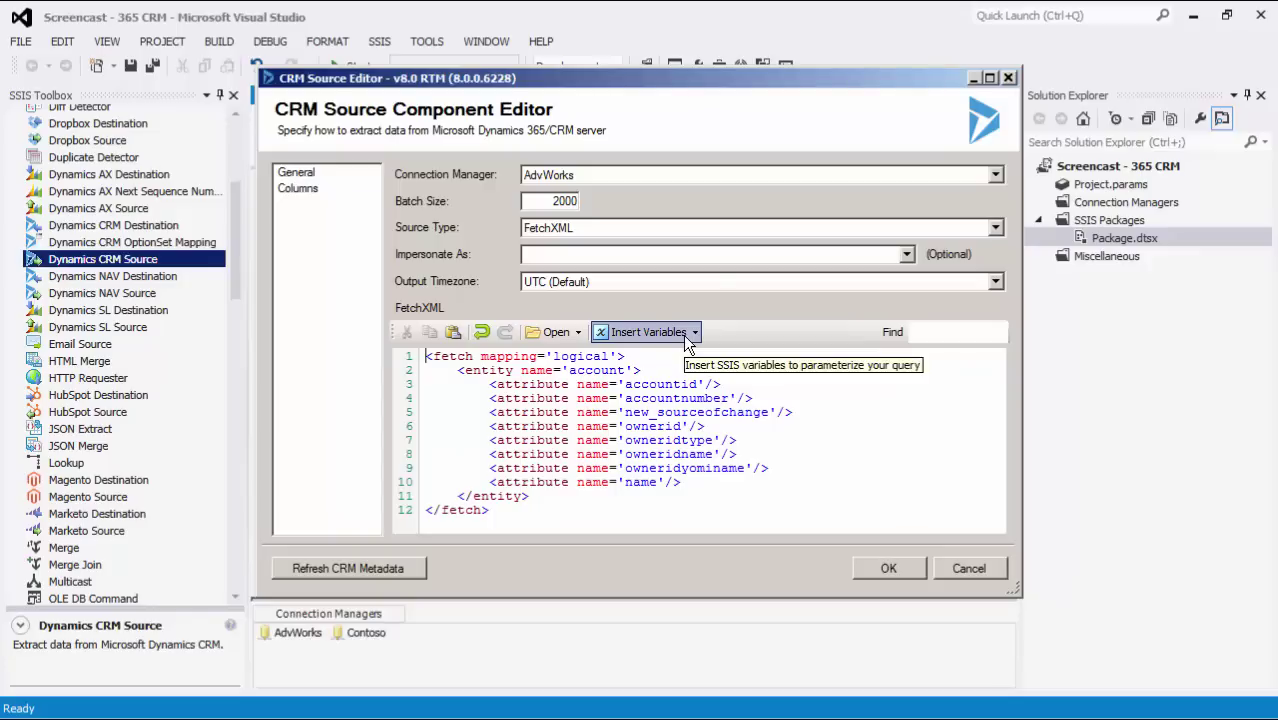
click(578, 336)
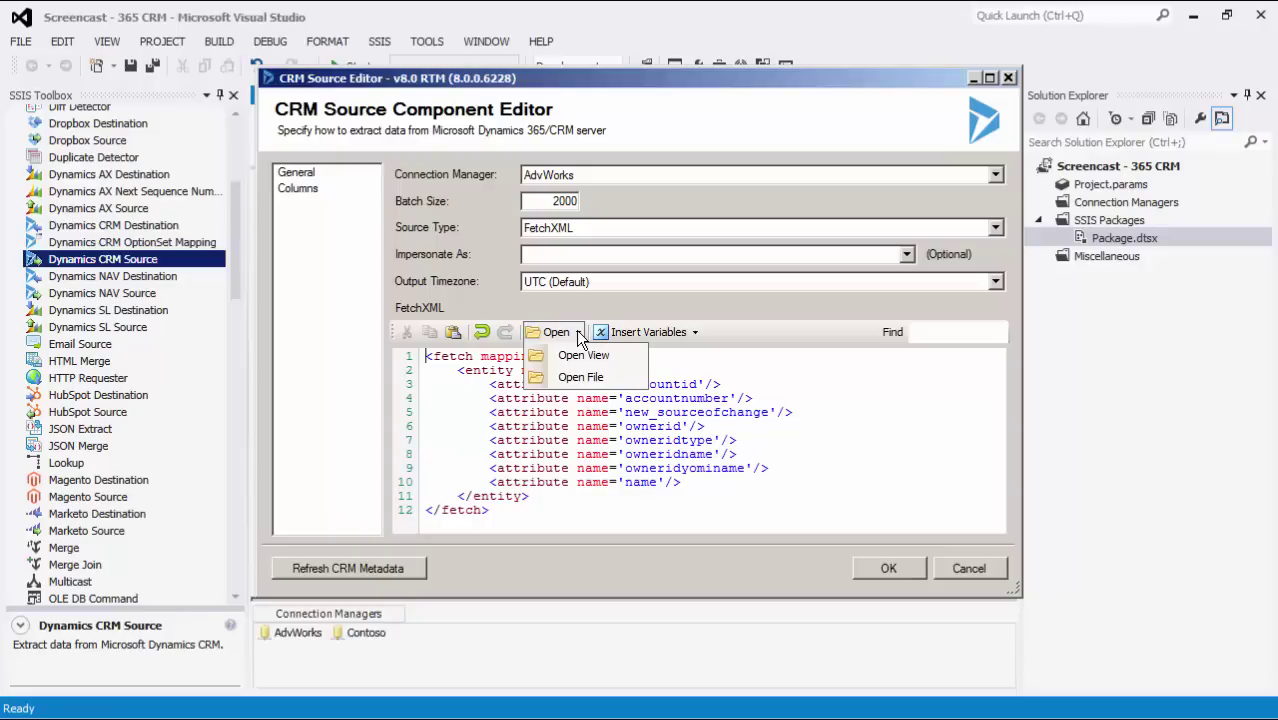
click(606, 352)
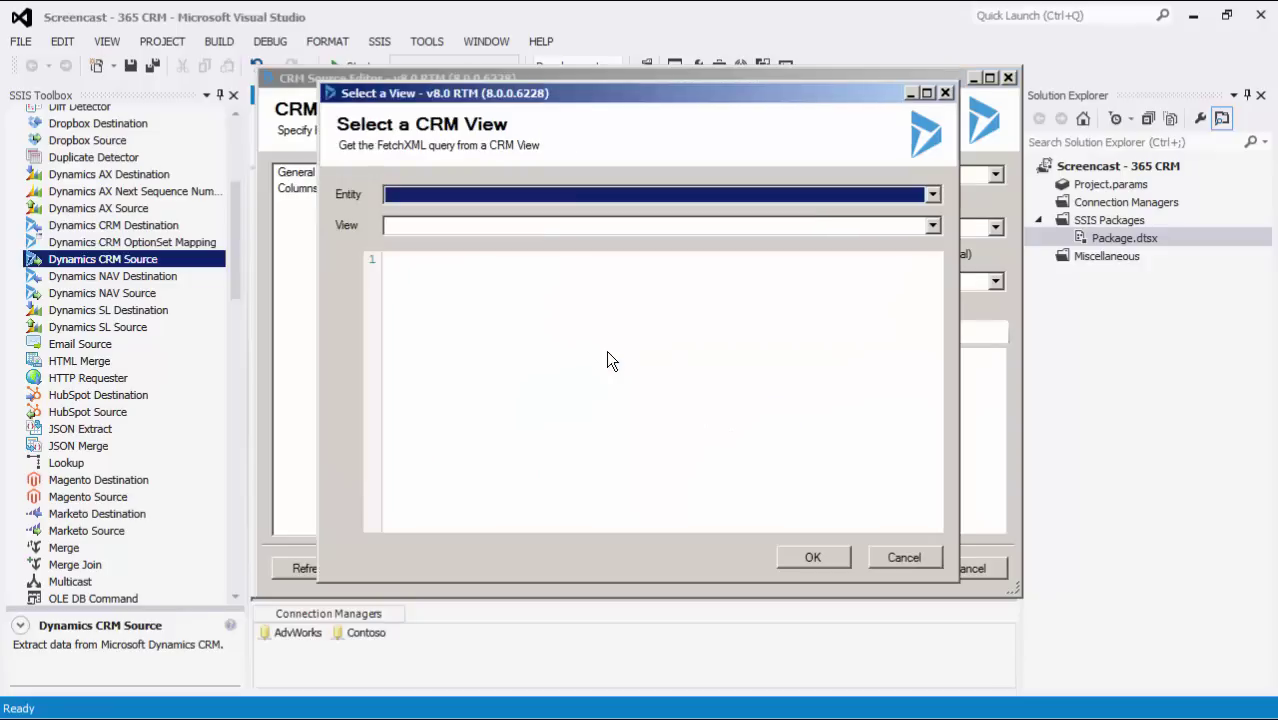
click(932, 196)
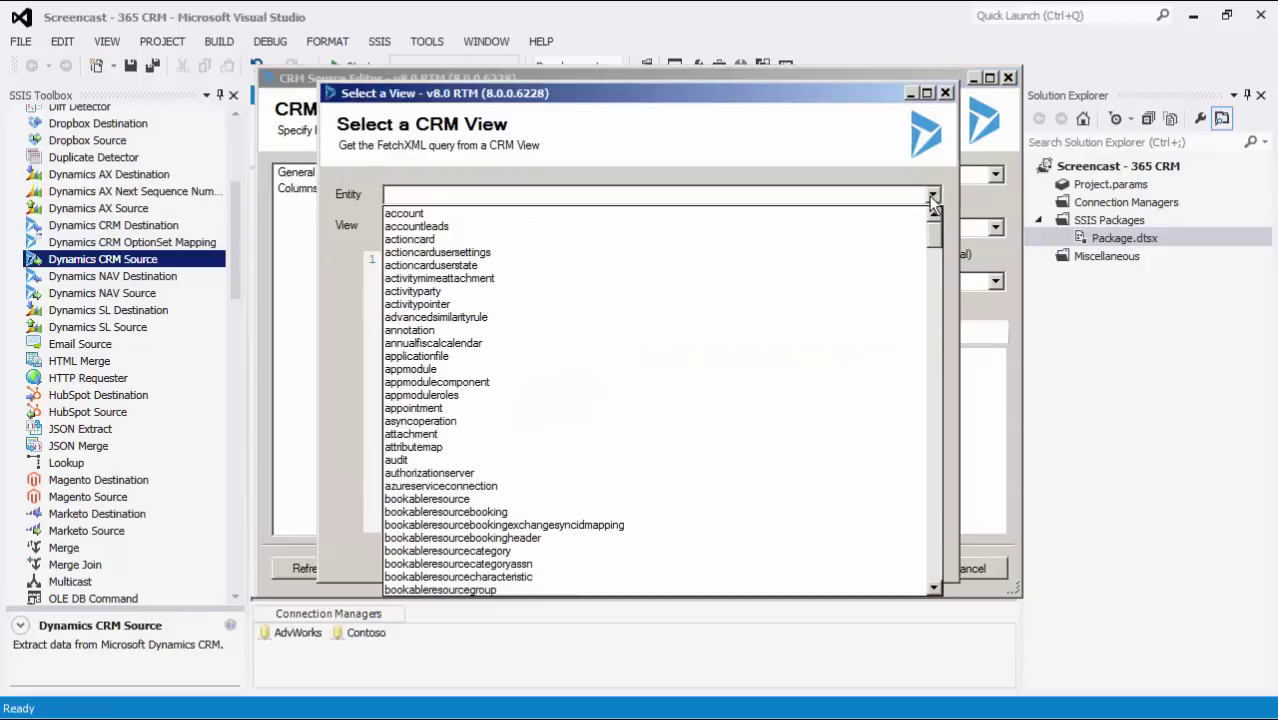
click(905, 214)
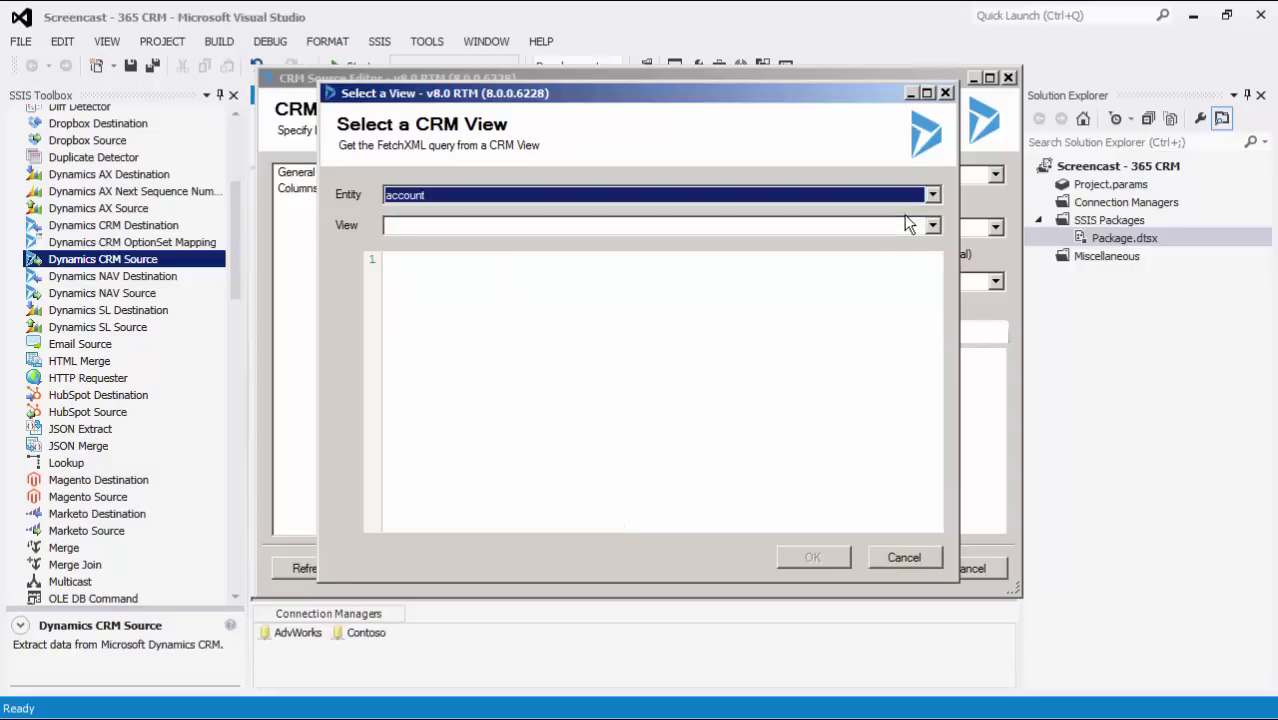
click(910, 226)
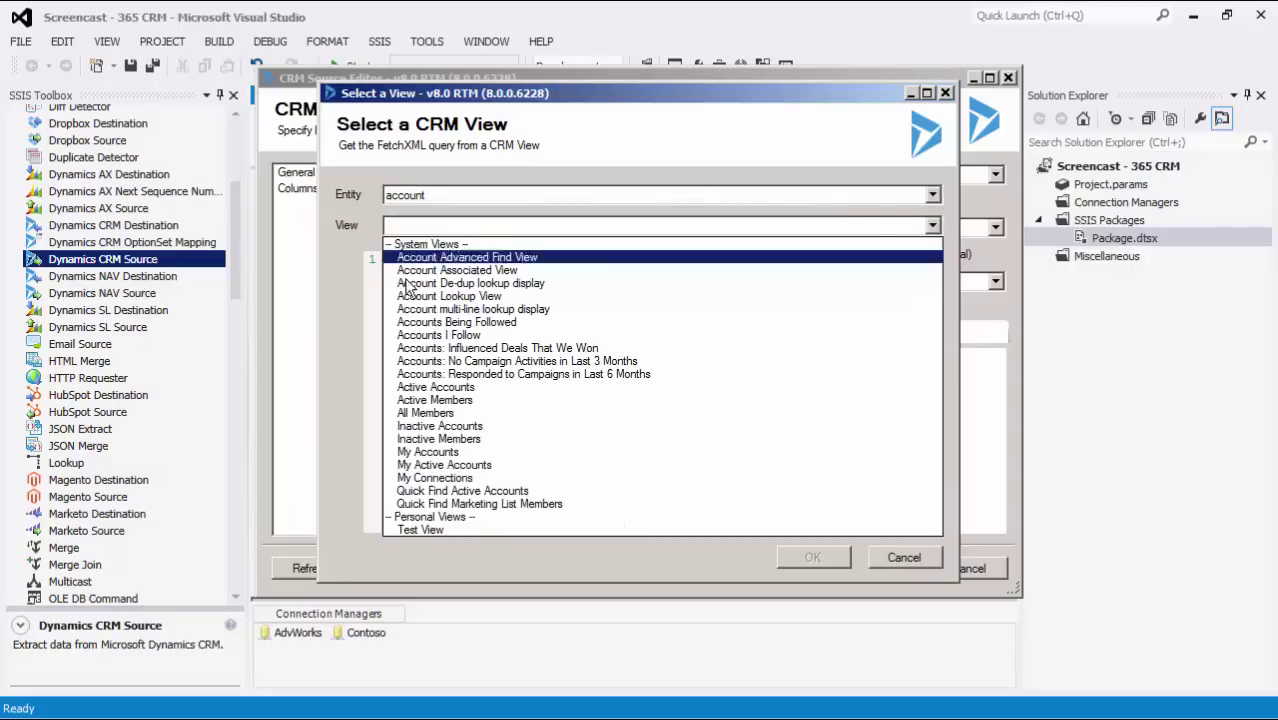
click(465, 400)
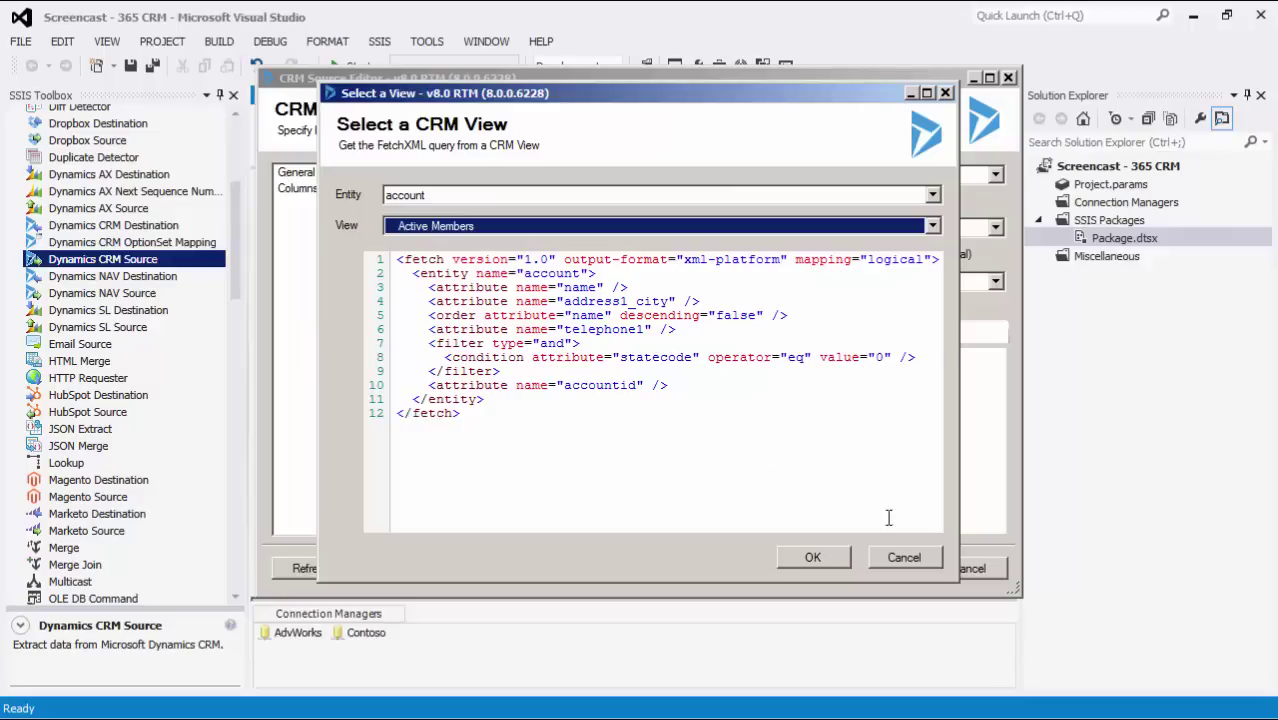
click(904, 556)
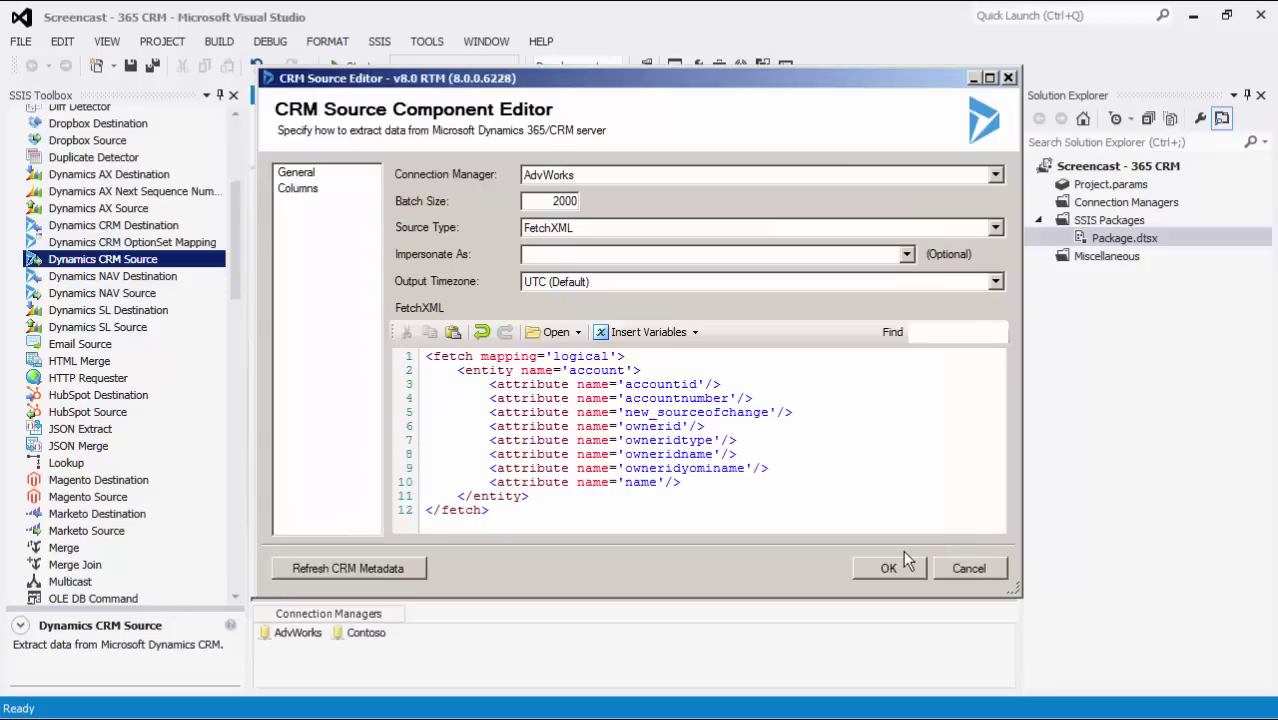
- Refresh the source's CRM metadata, dismiss the results, and confirm the source settings
click(418, 578)
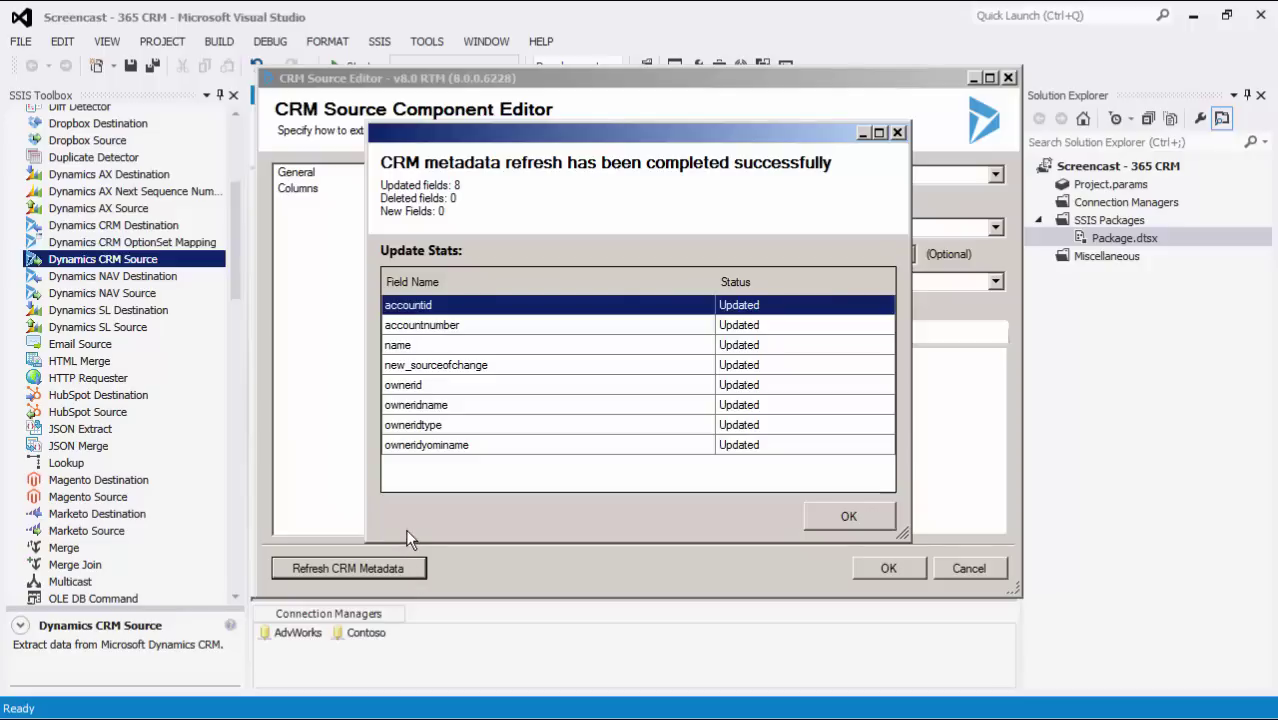
click(848, 517)
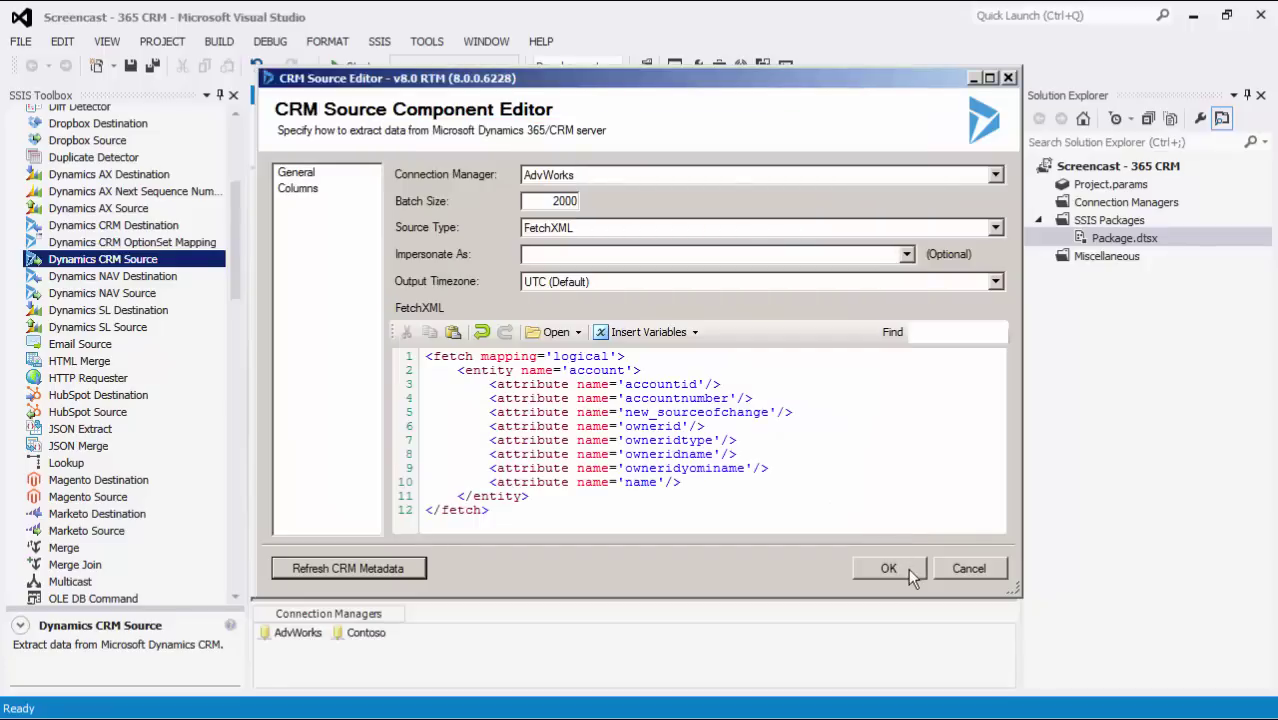
click(888, 568)
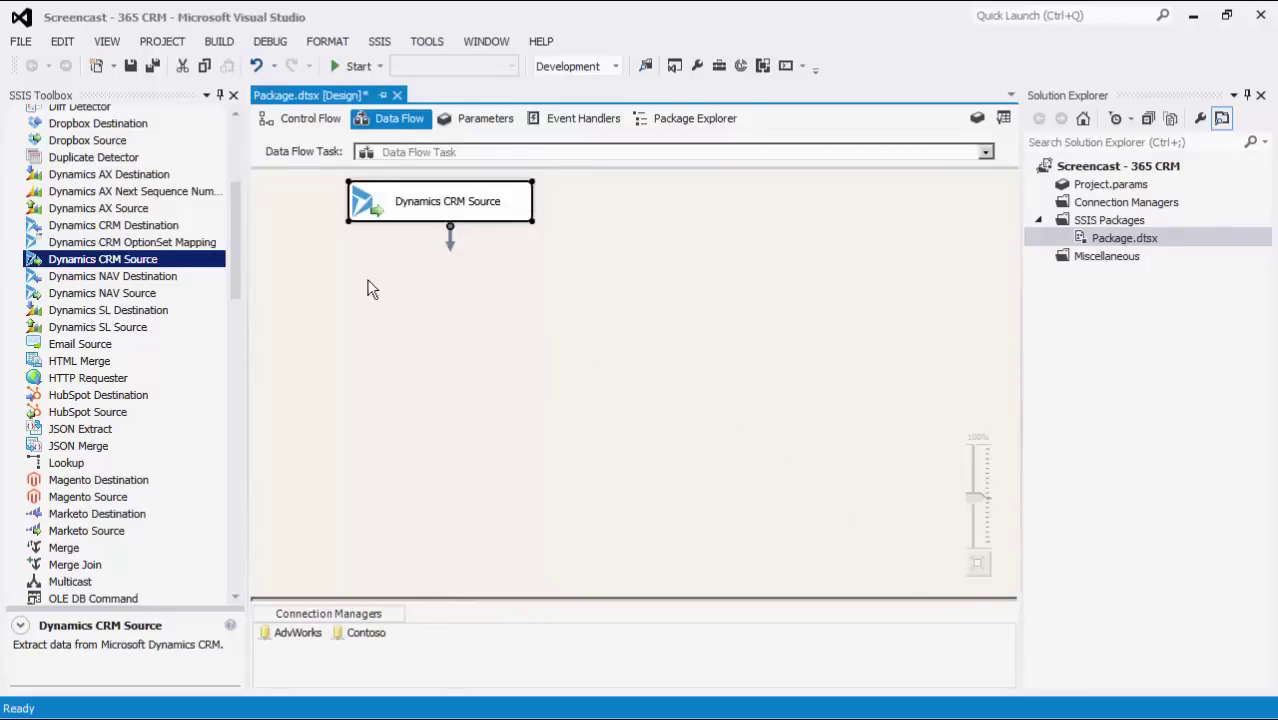
- Place a Dynamics CRM Destination below the source and connect the source's output to it
click(193, 227)
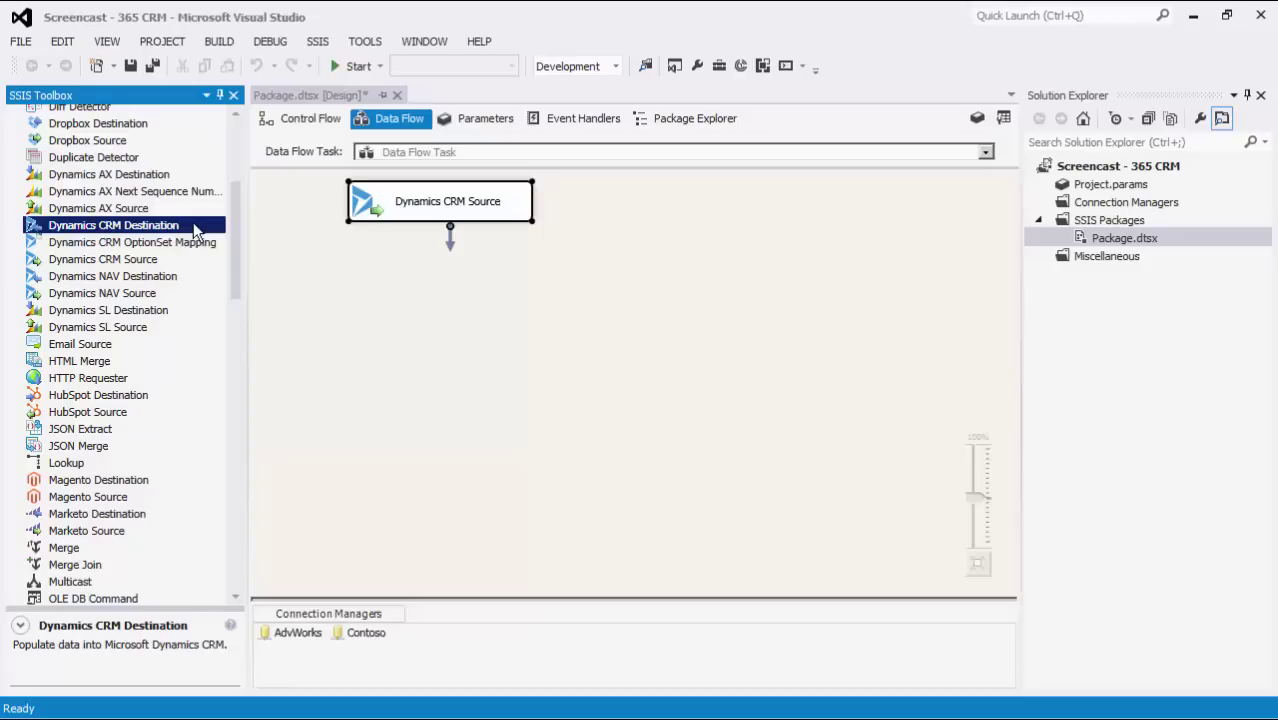
drag(195, 230, 443, 308)
click(432, 287)
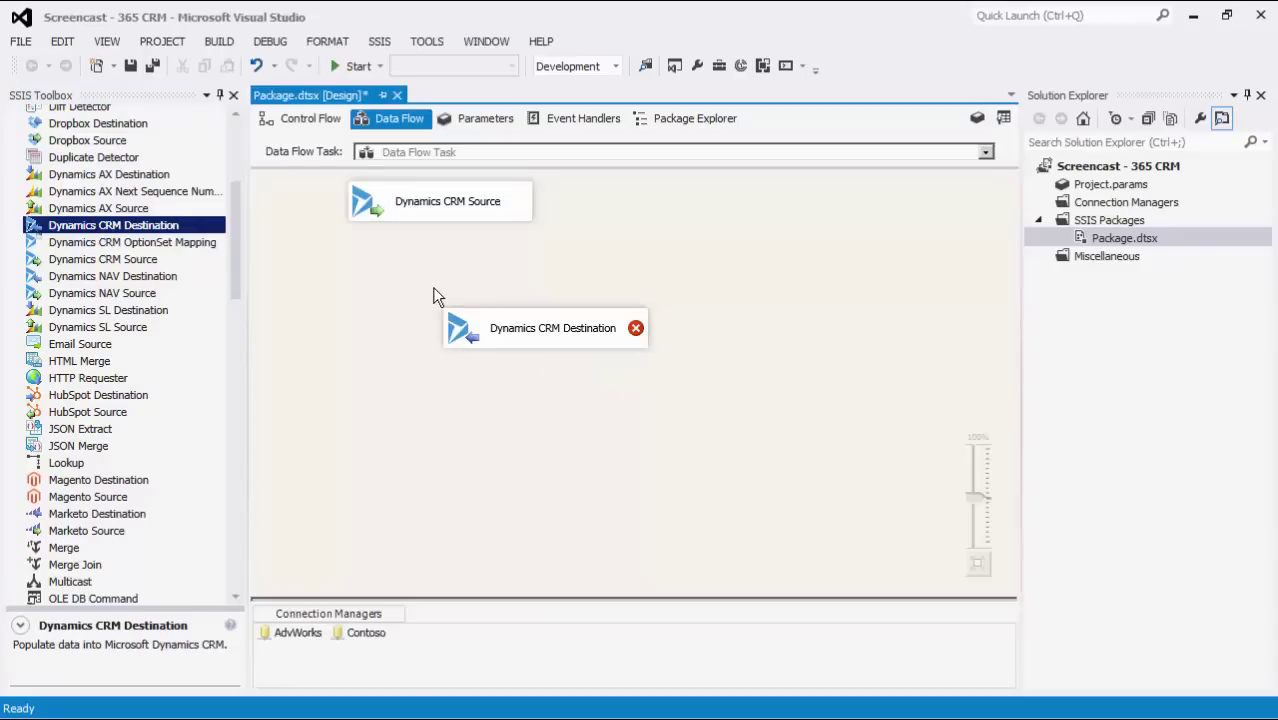
click(462, 202)
drag(451, 239, 585, 331)
click(572, 397)
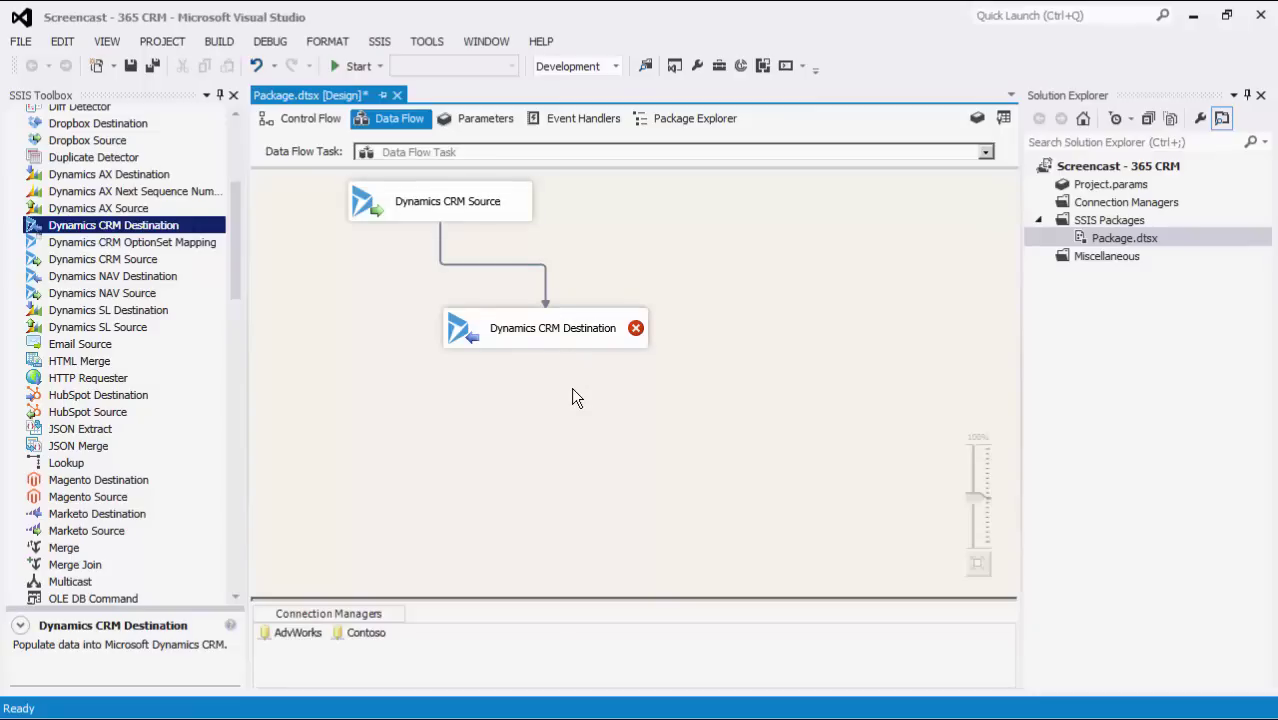
- Open the Dynamics CRM Destination editor and select the Contoso connection manager
double_click(584, 334)
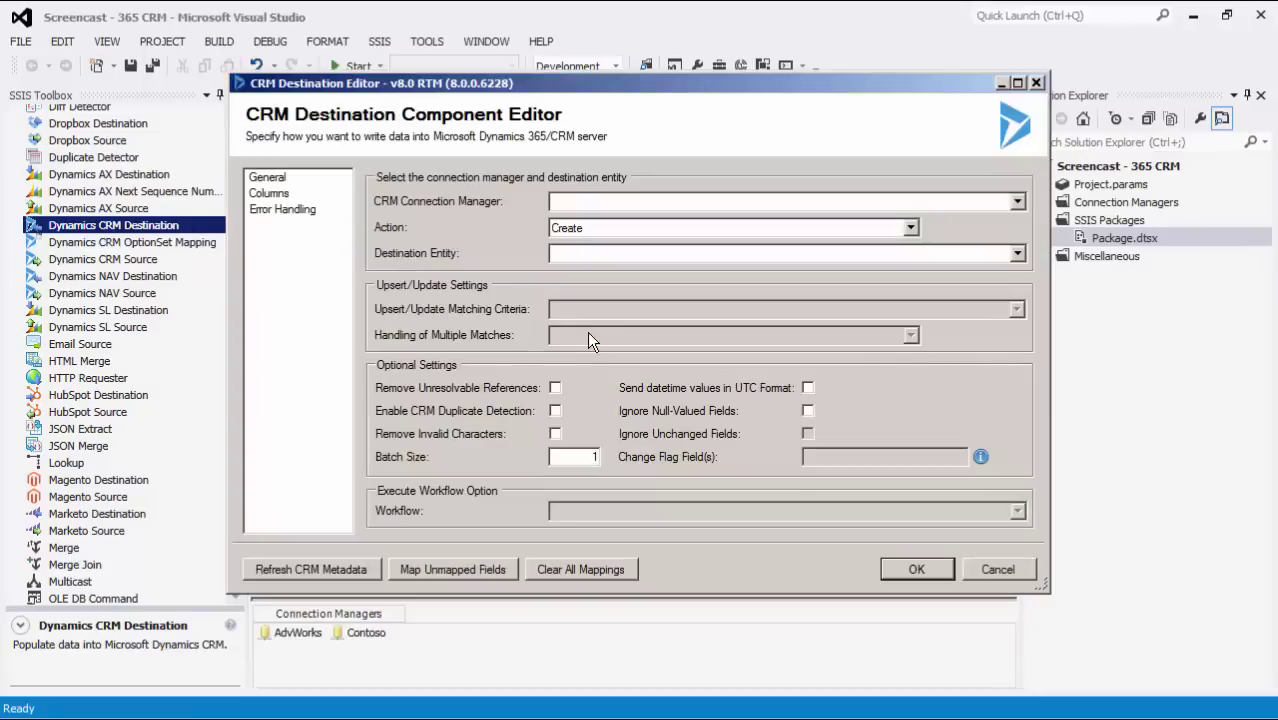
click(1018, 203)
click(1018, 234)
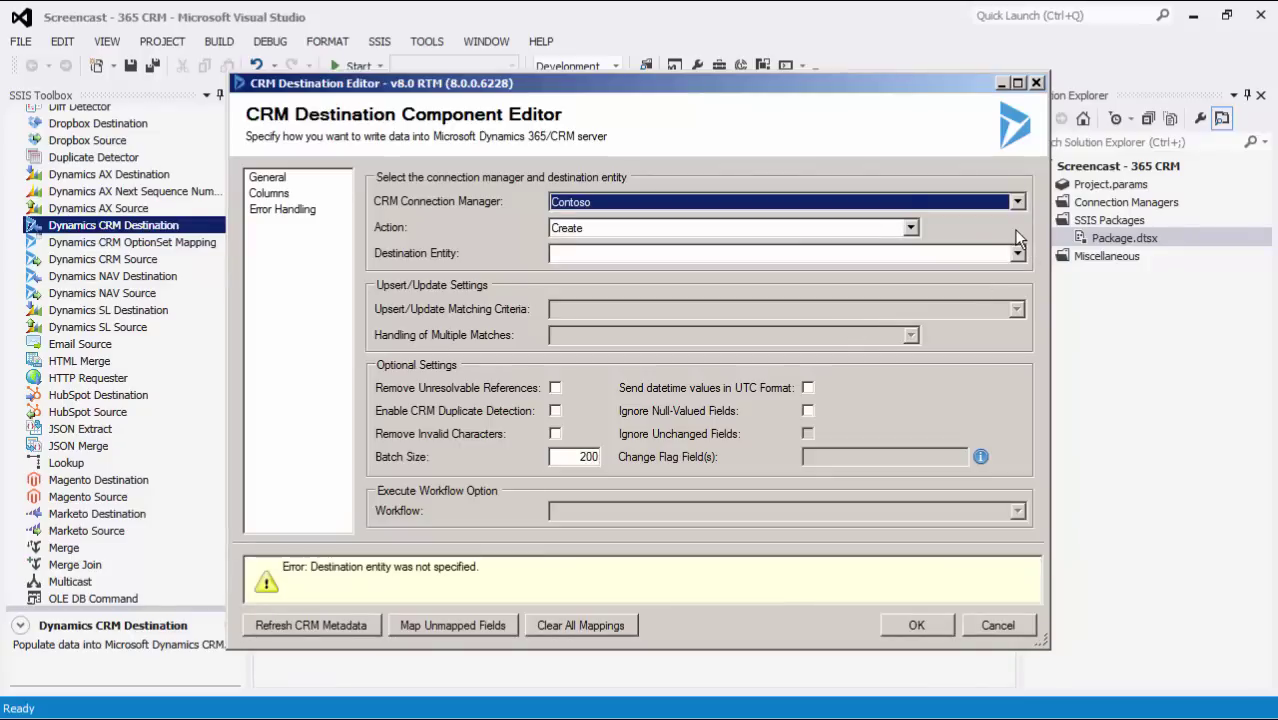
click(911, 228)
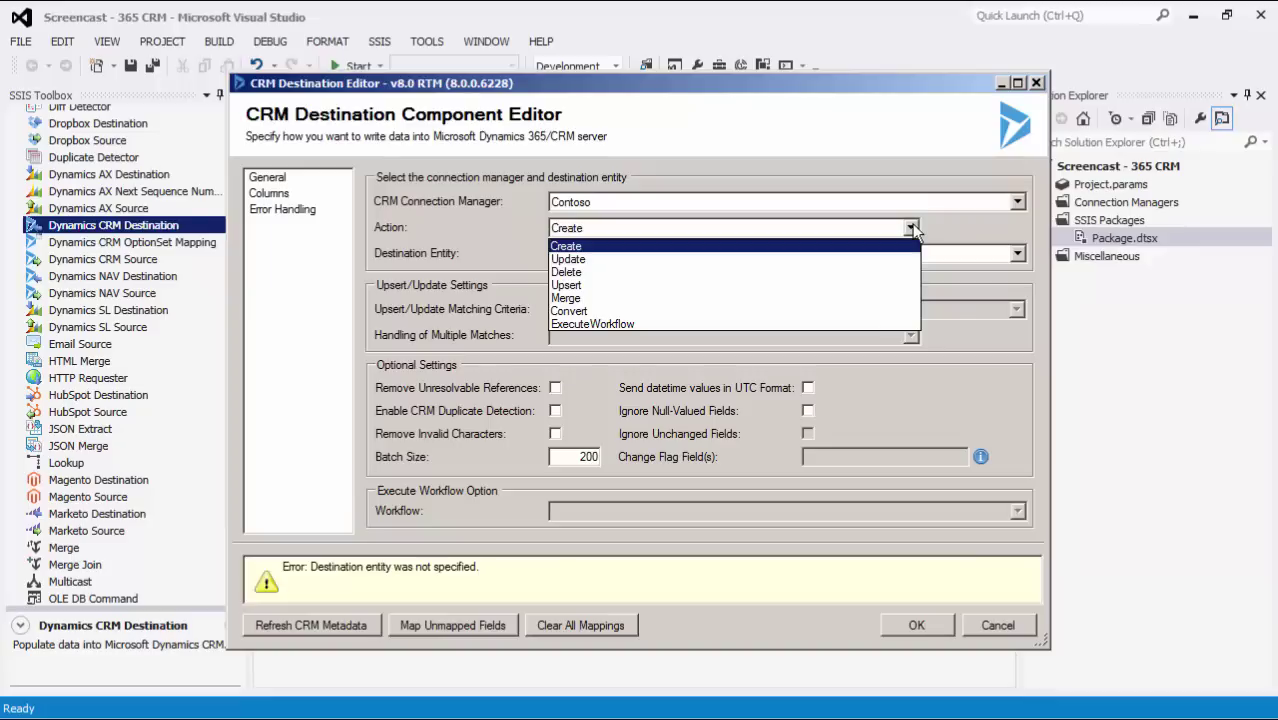
- Set the destination action to Upsert and the destination entity to account
click(562, 285)
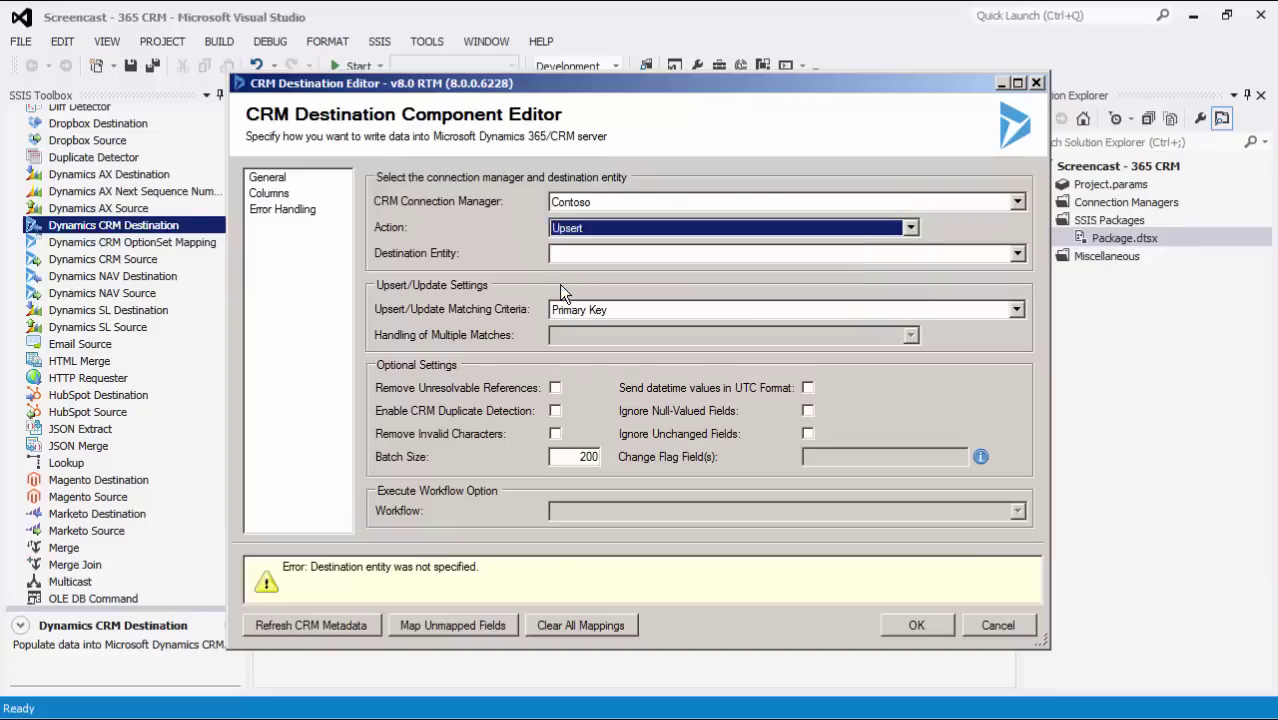
click(909, 251)
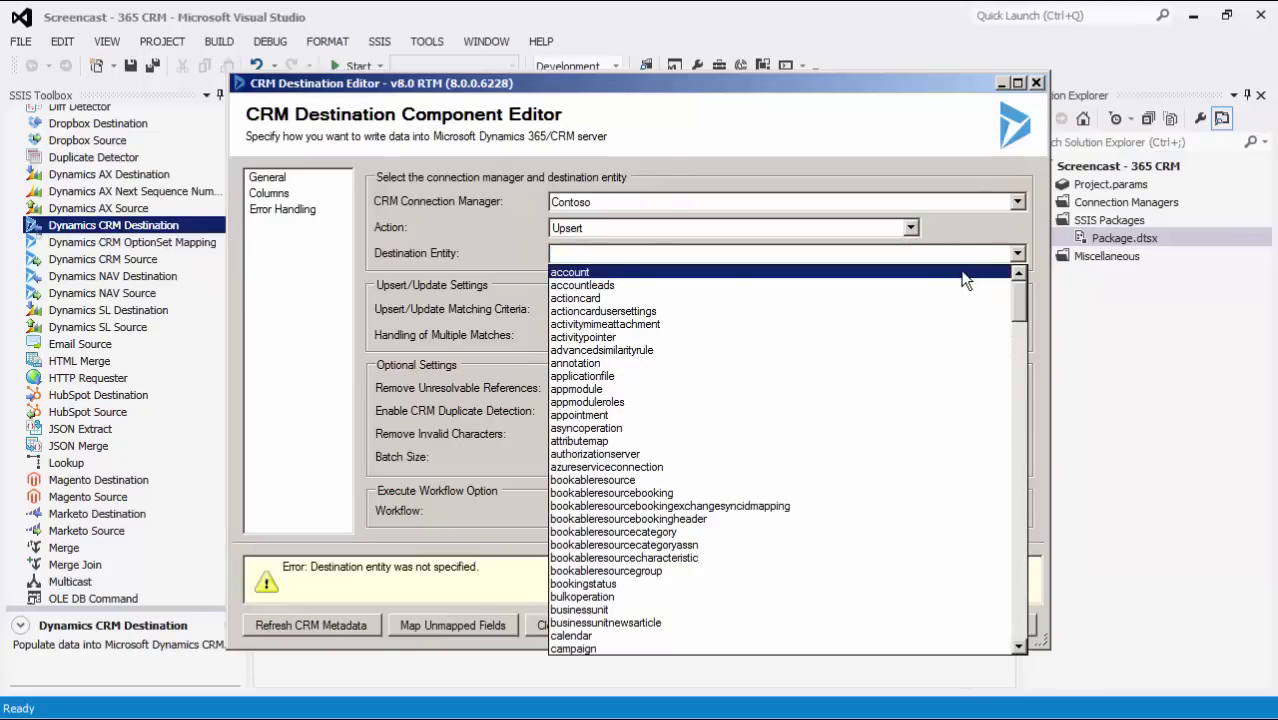
click(962, 271)
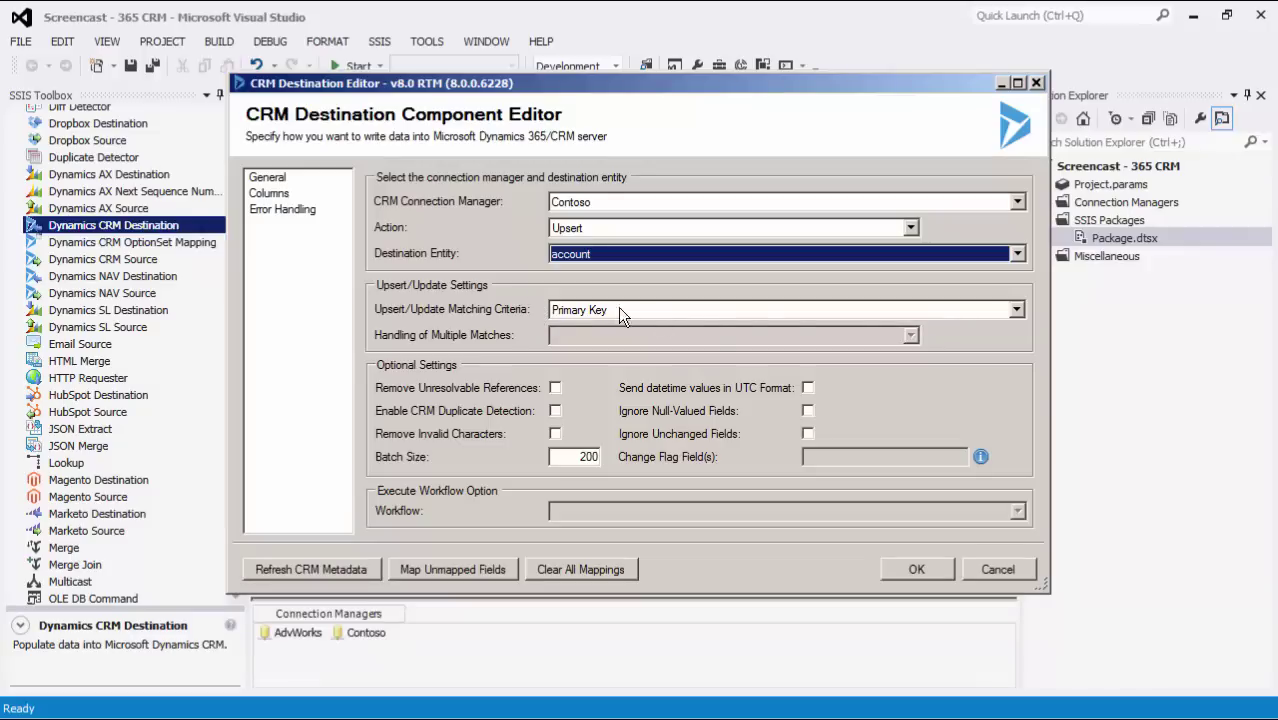
- Expand the Upsert/Update Matching Criteria list, currently set to Primary Key
click(1000, 314)
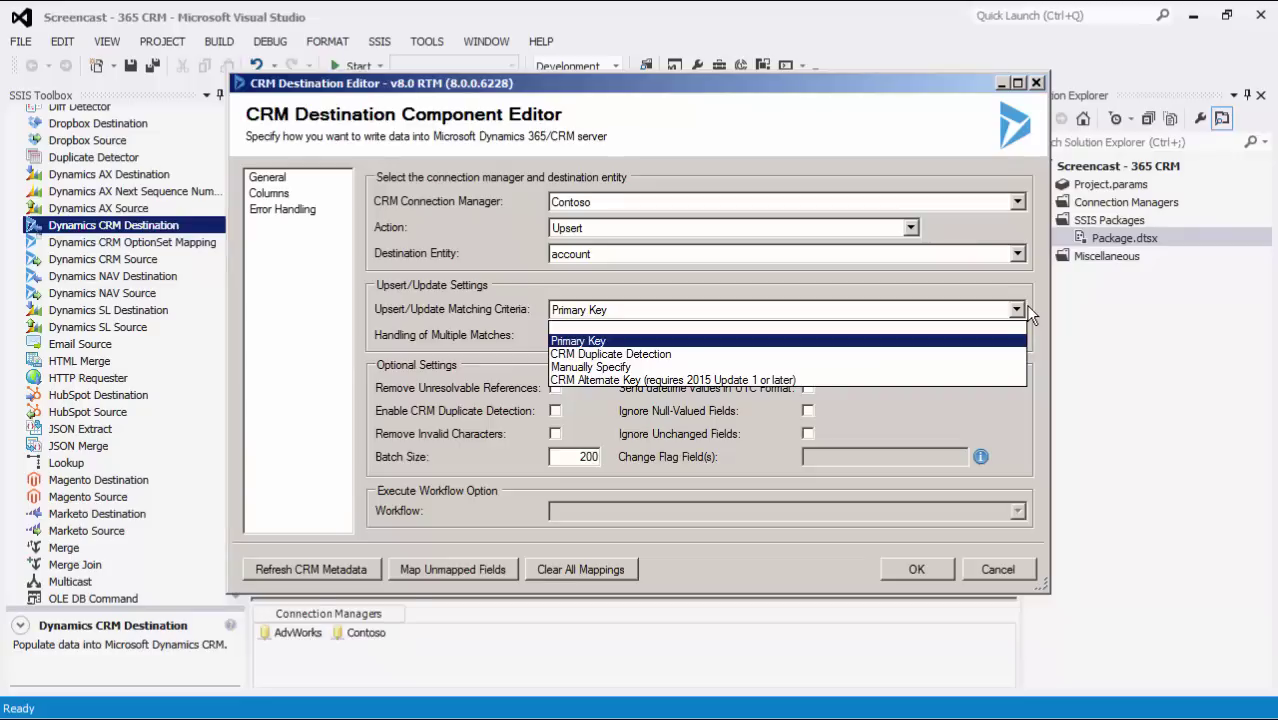
- Set upsert matching criteria to Manually Specify and expand Handling of Multiple Matches
click(1019, 371)
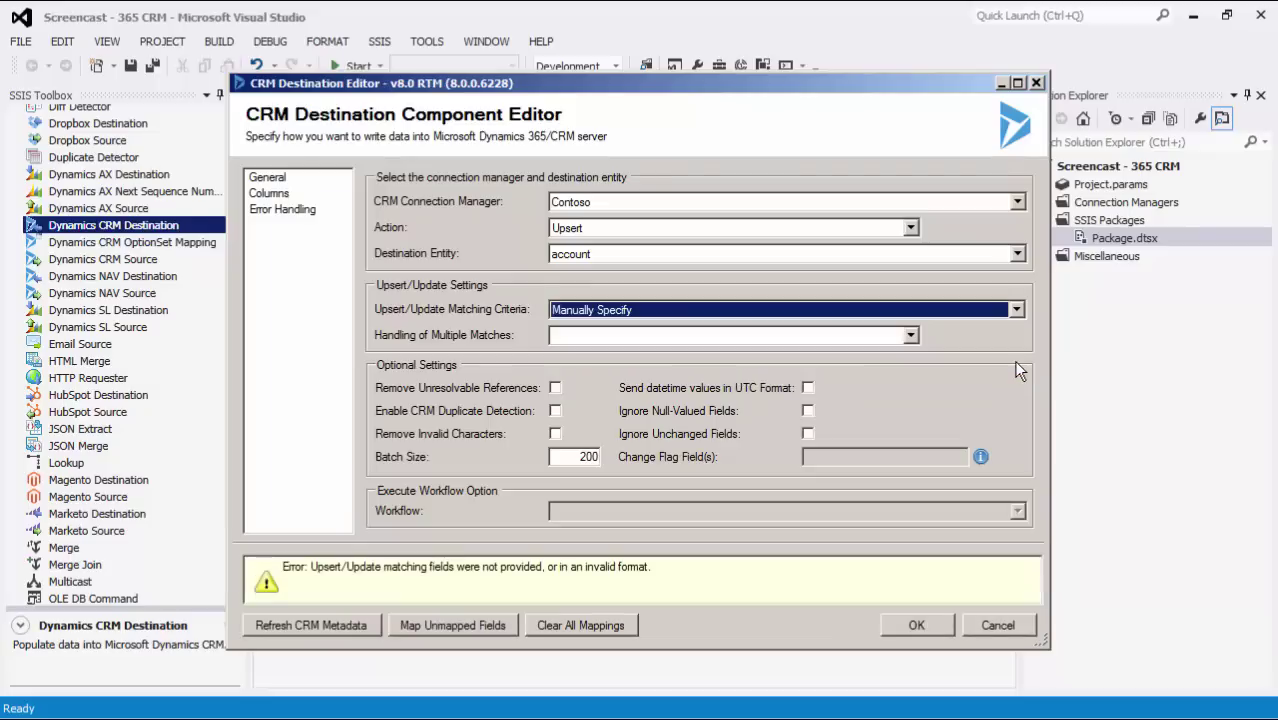
click(912, 336)
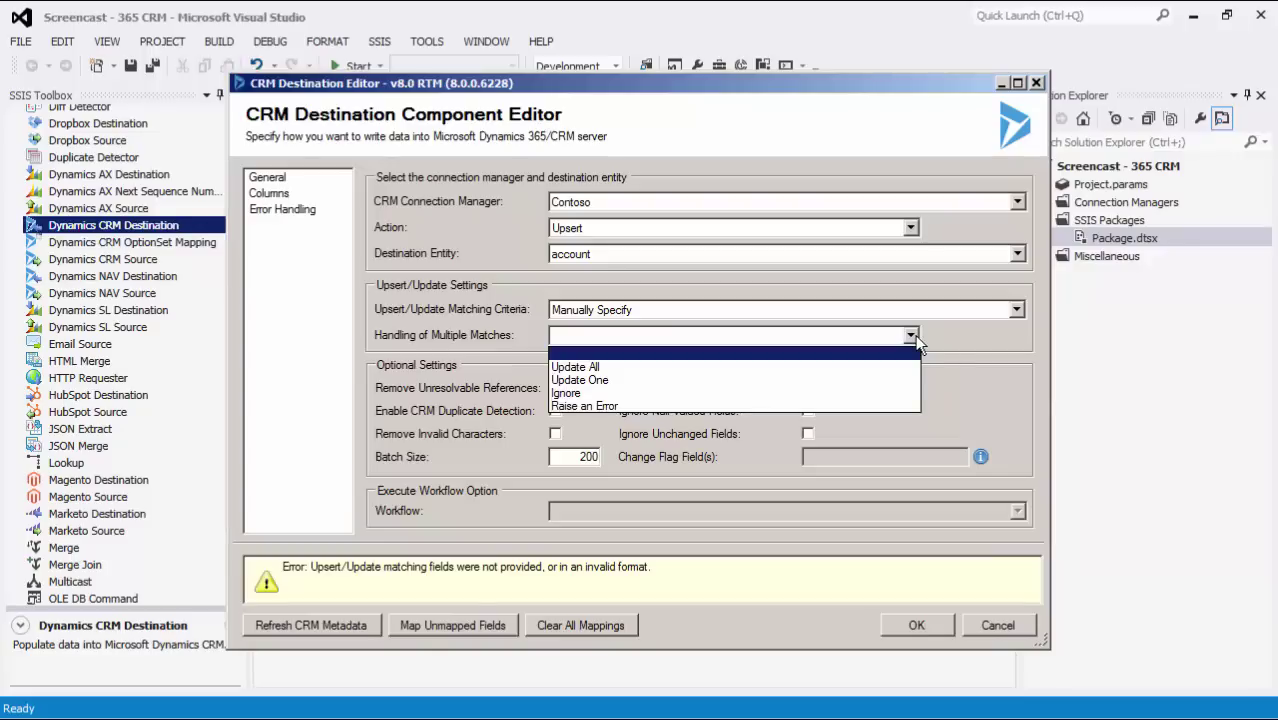
- Set Handling of Multiple Matches to Raise an Error and enable Ignore Unchanged Fields, leaving Remove Invalid Characters off
click(911, 405)
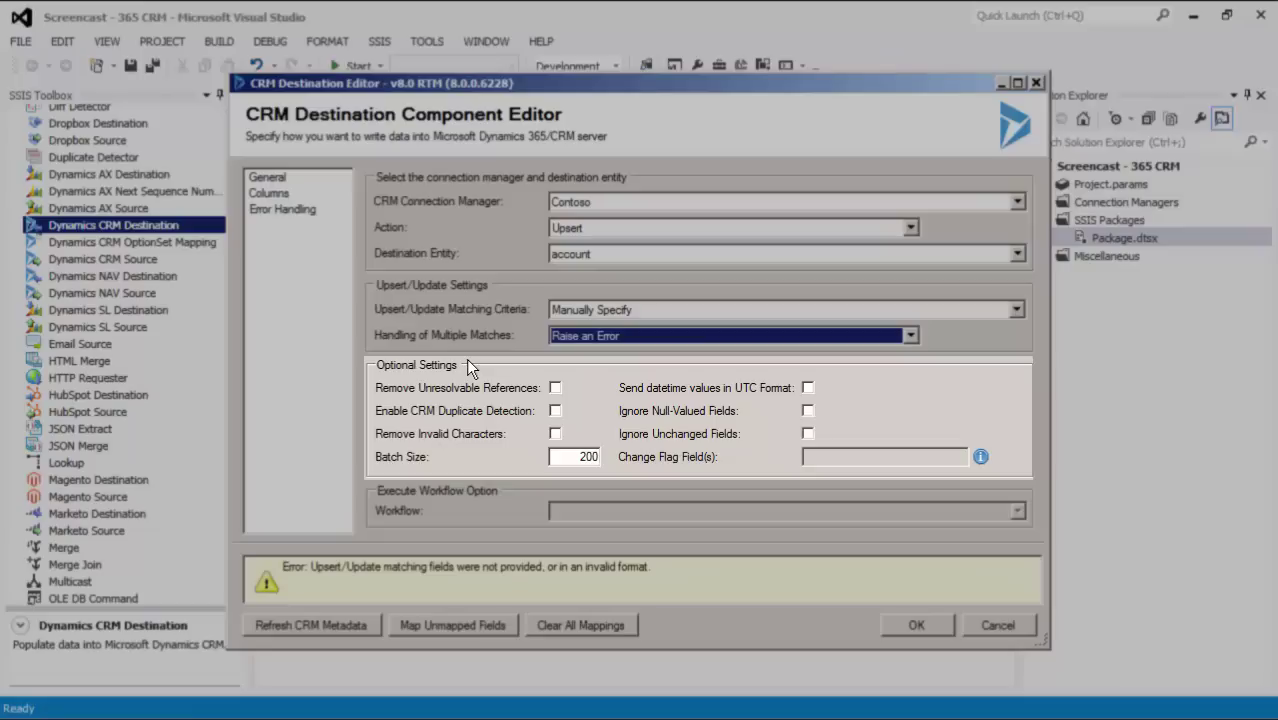
click(555, 388)
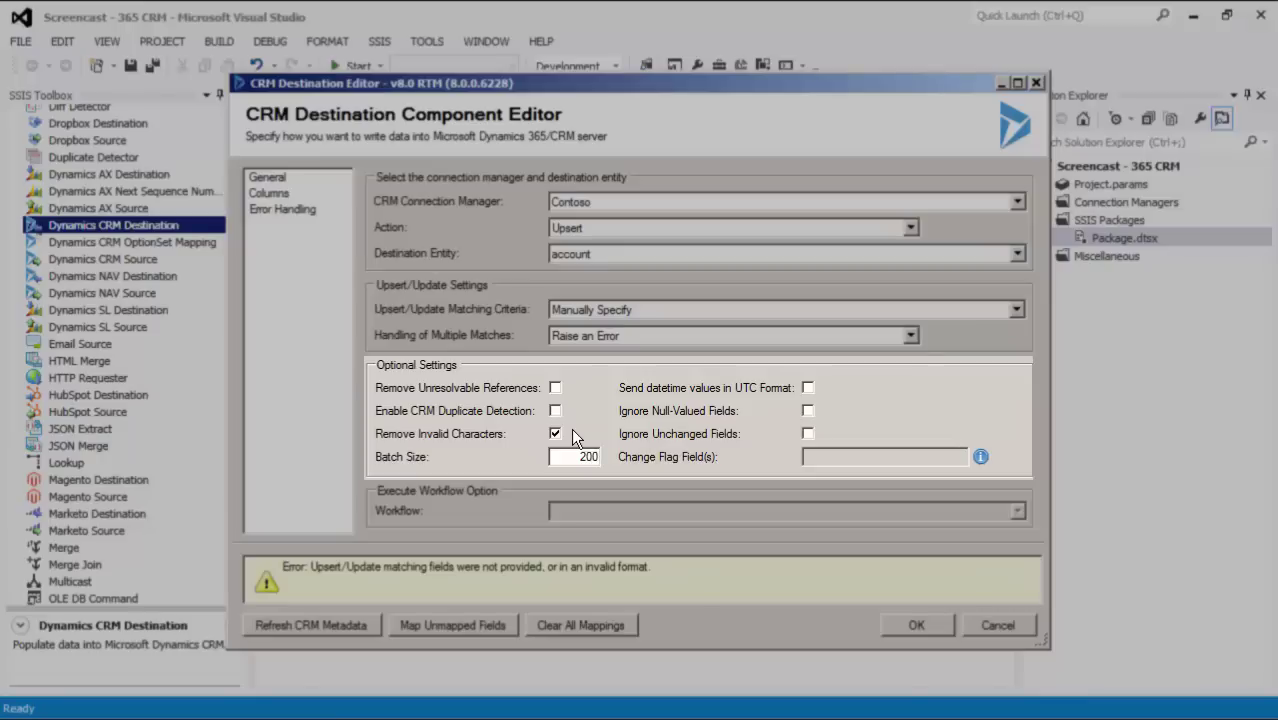
click(557, 432)
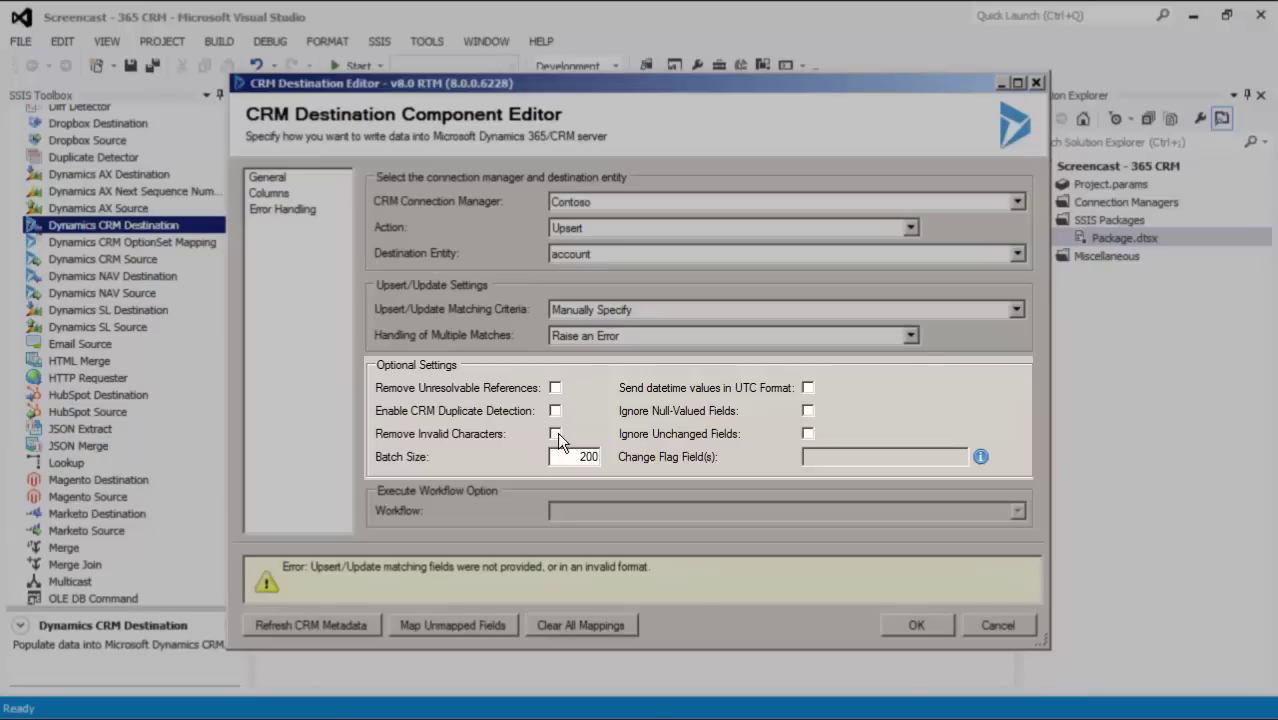
click(807, 434)
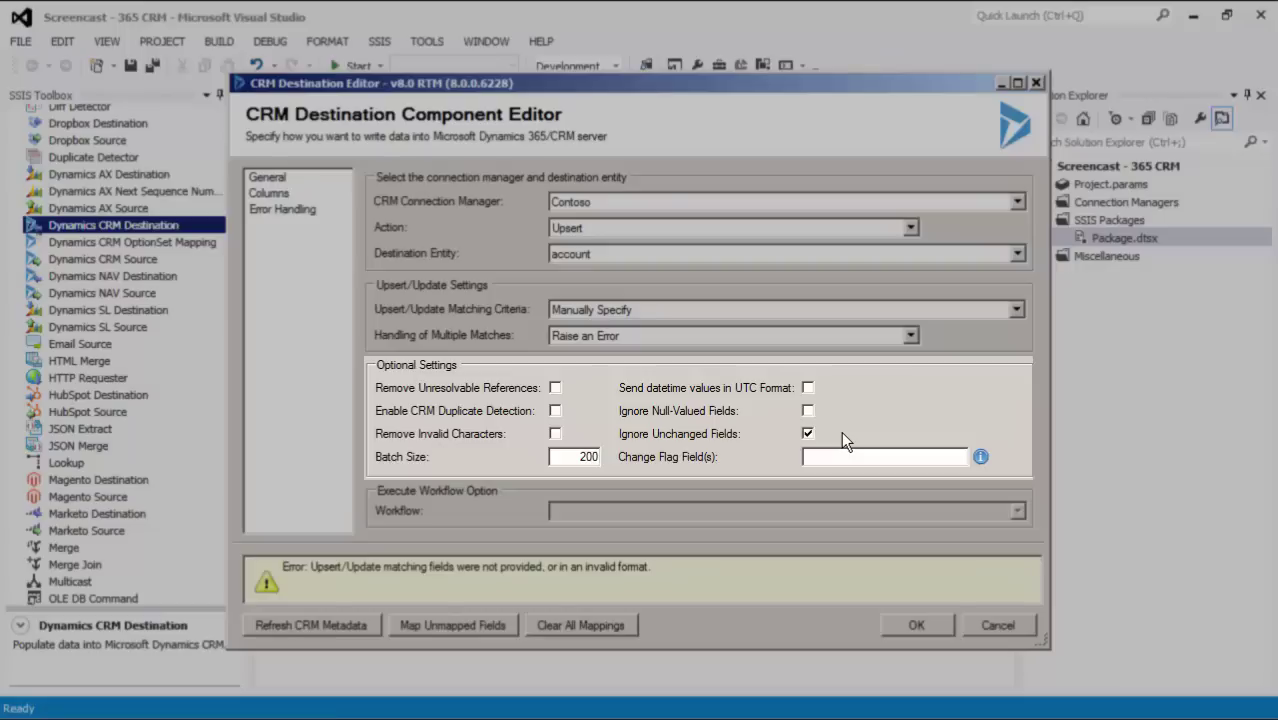
- Change Batch Size from 200 to 250 and set Change Flag Field to new_sourceofchange, leaving Ignore Unchanged Fields off
click(807, 431)
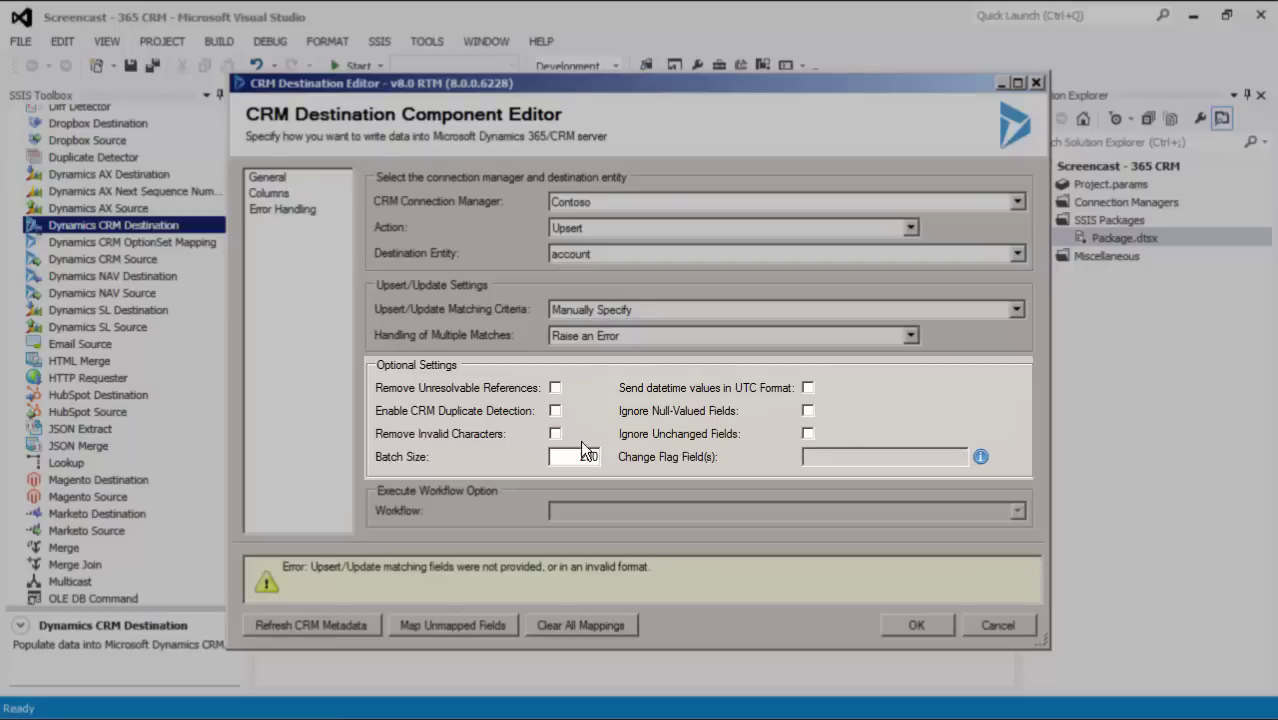
drag(574, 457, 612, 457)
text(250)
click(841, 434)
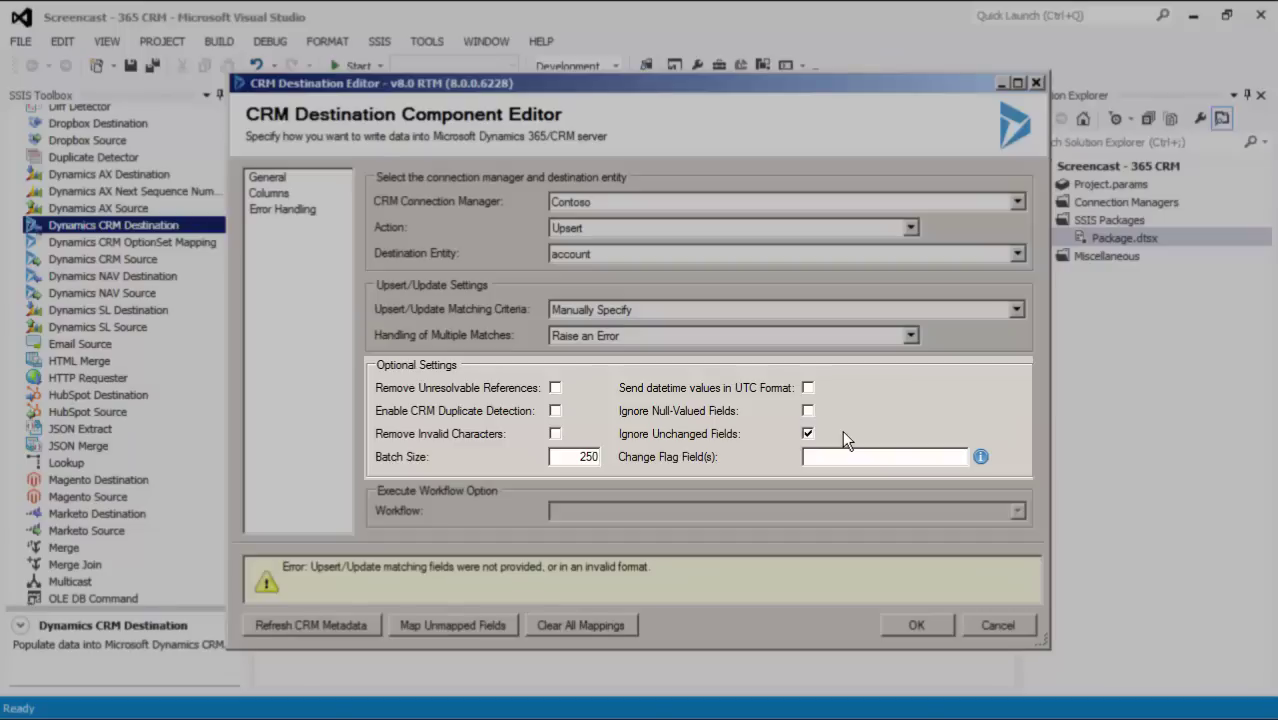
text(new_sourceofchange)
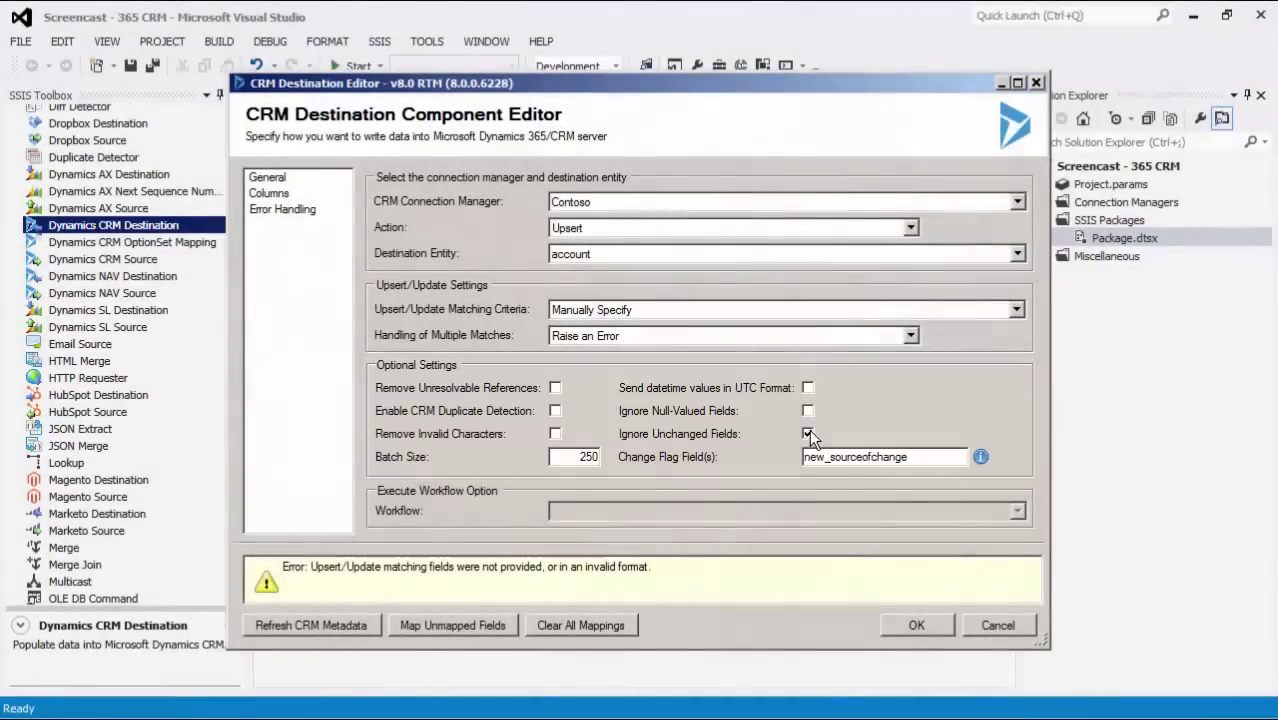
click(808, 433)
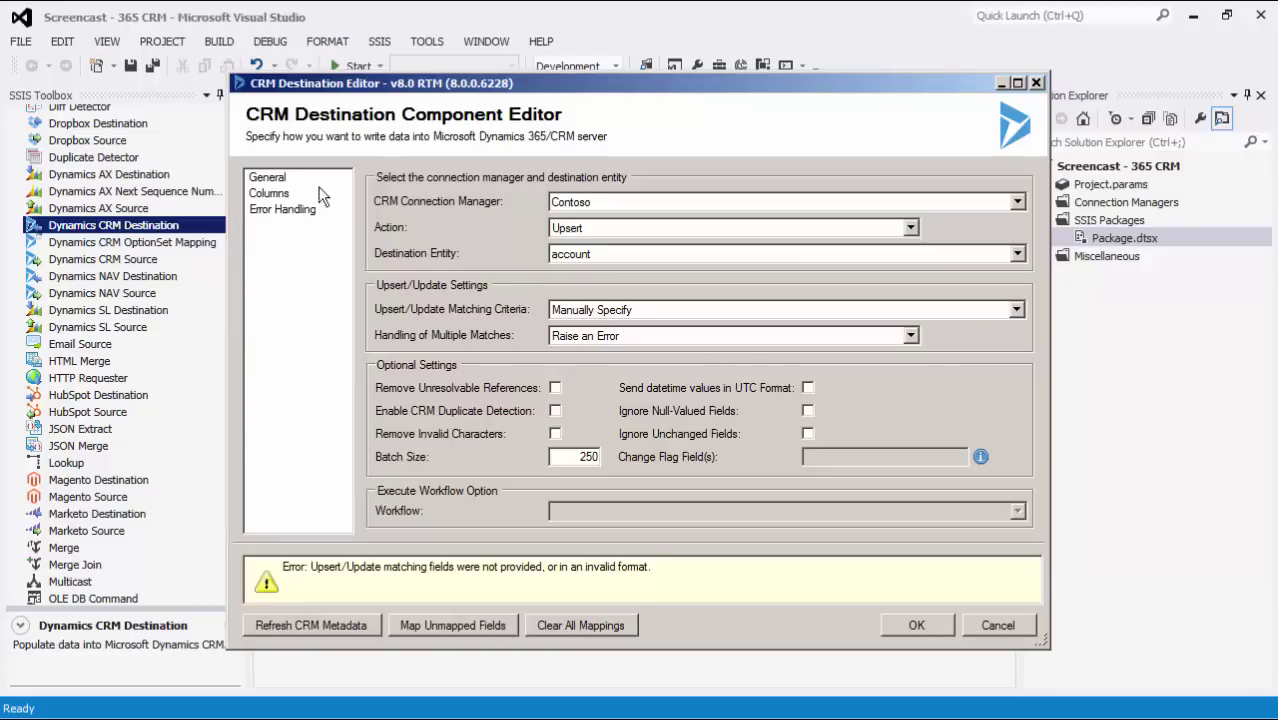
- On the Columns page, hide unmapped fields and tick accountnumber as the upsert matching field
click(286, 194)
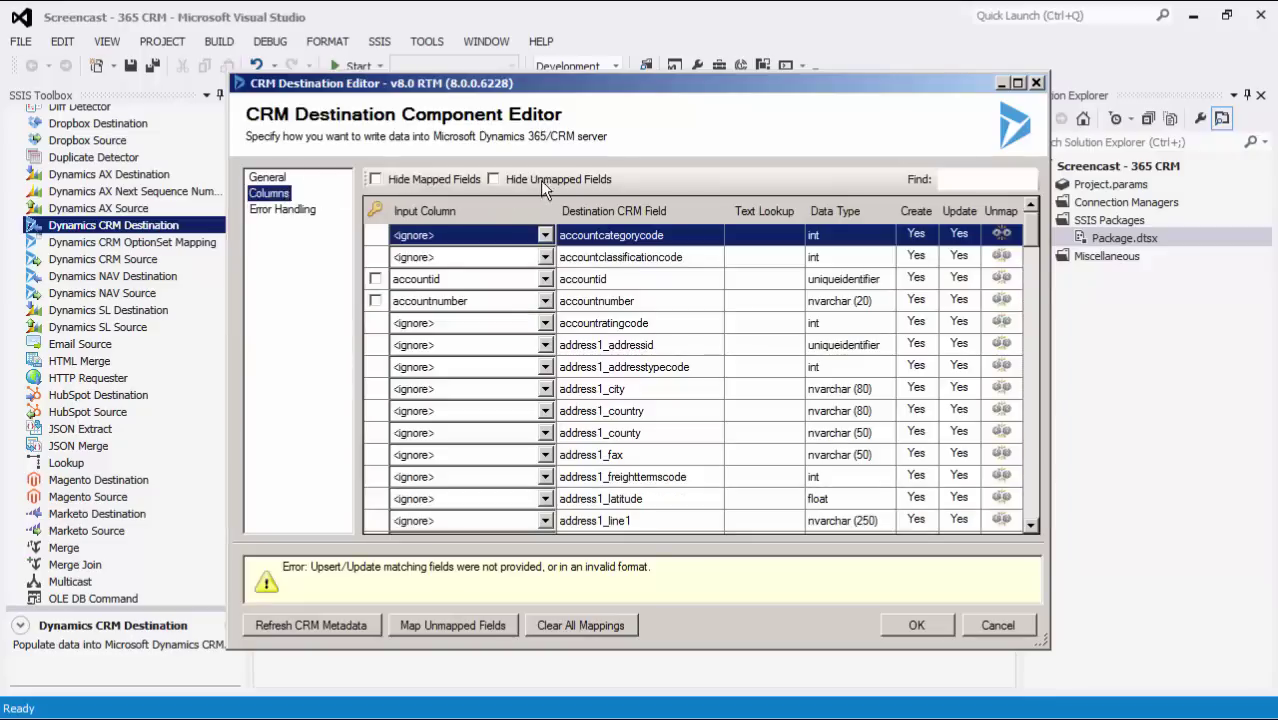
click(540, 179)
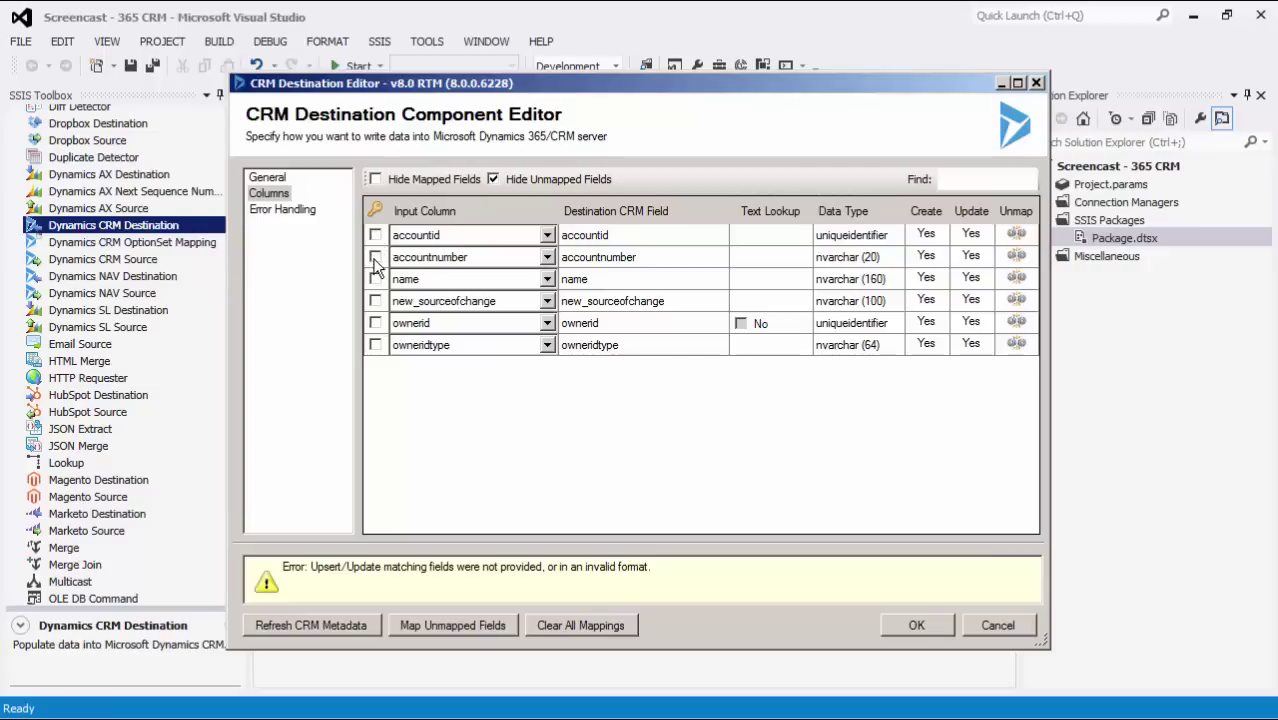
click(376, 258)
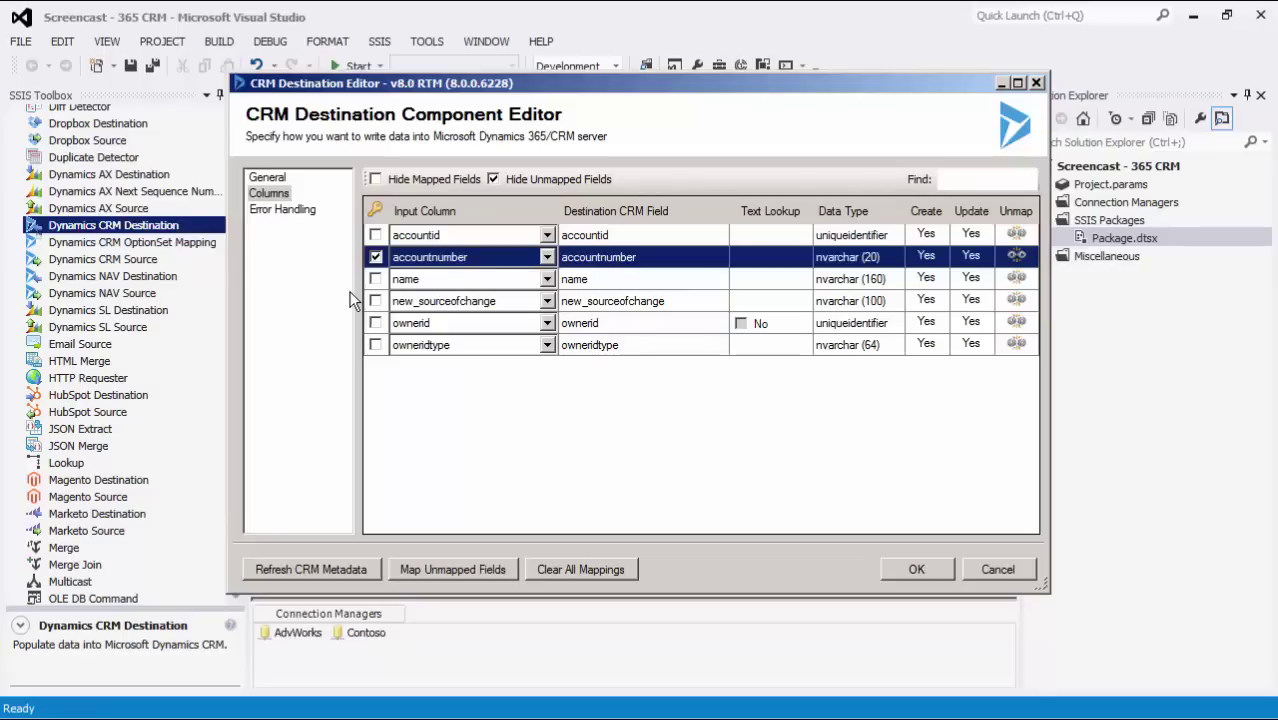
- Tick name as a second matching field and map the owneridname input column to ownerid
key(shift+Tab)
click(375, 279)
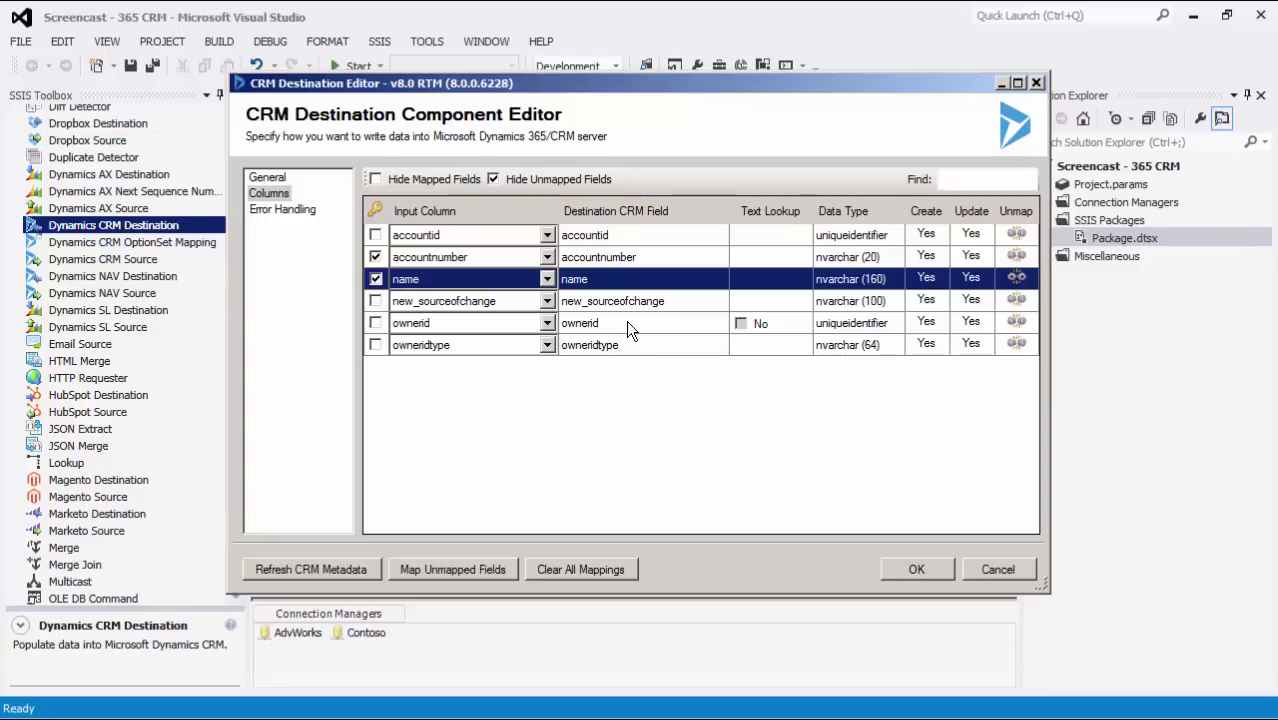
click(628, 323)
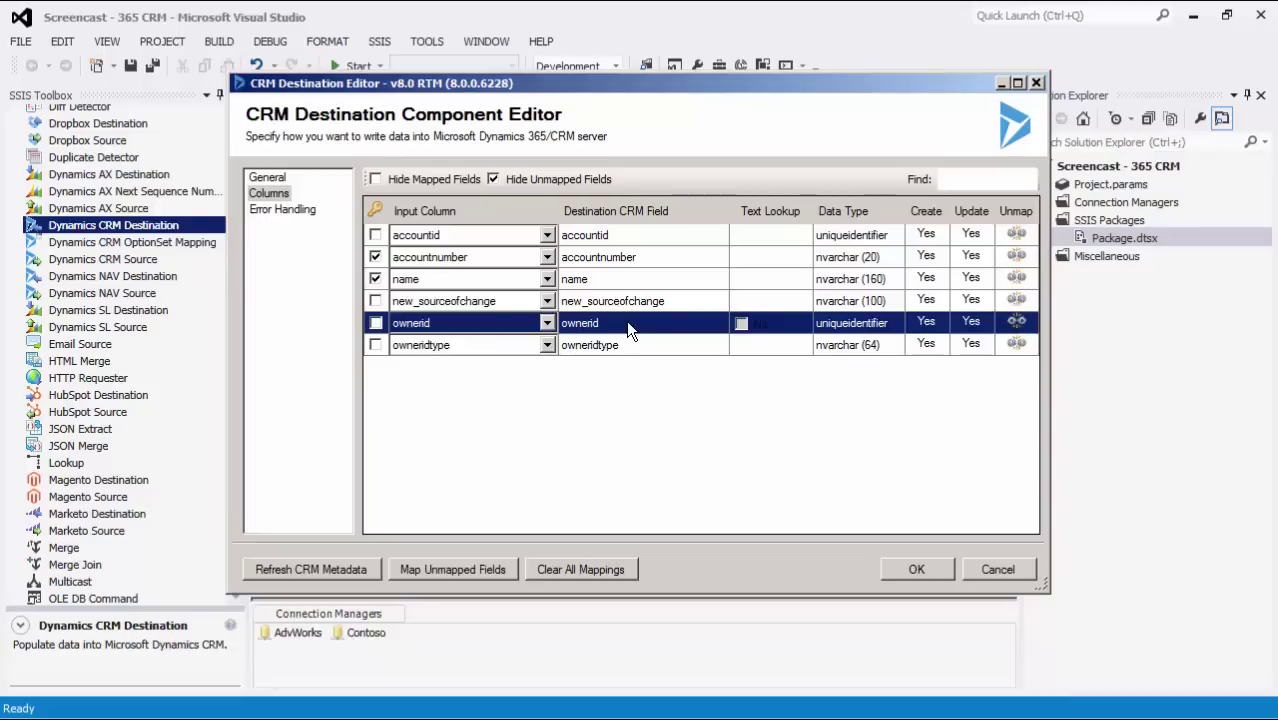
click(548, 323)
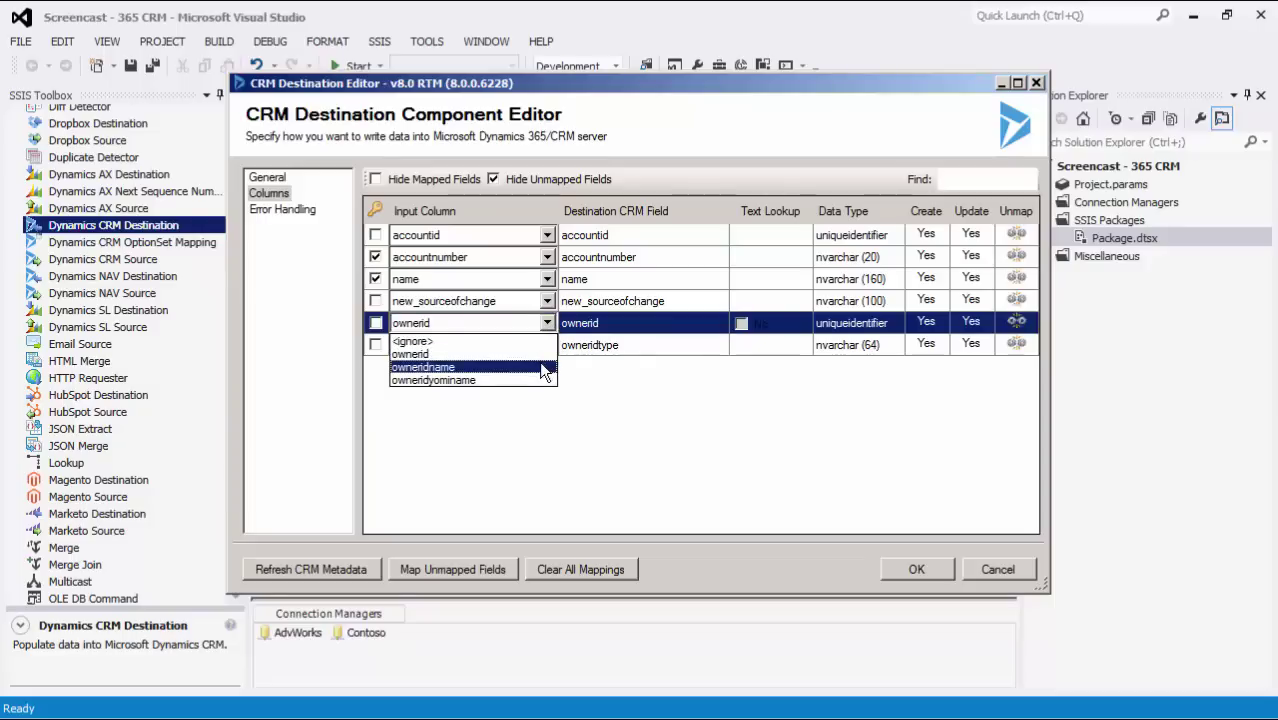
click(540, 367)
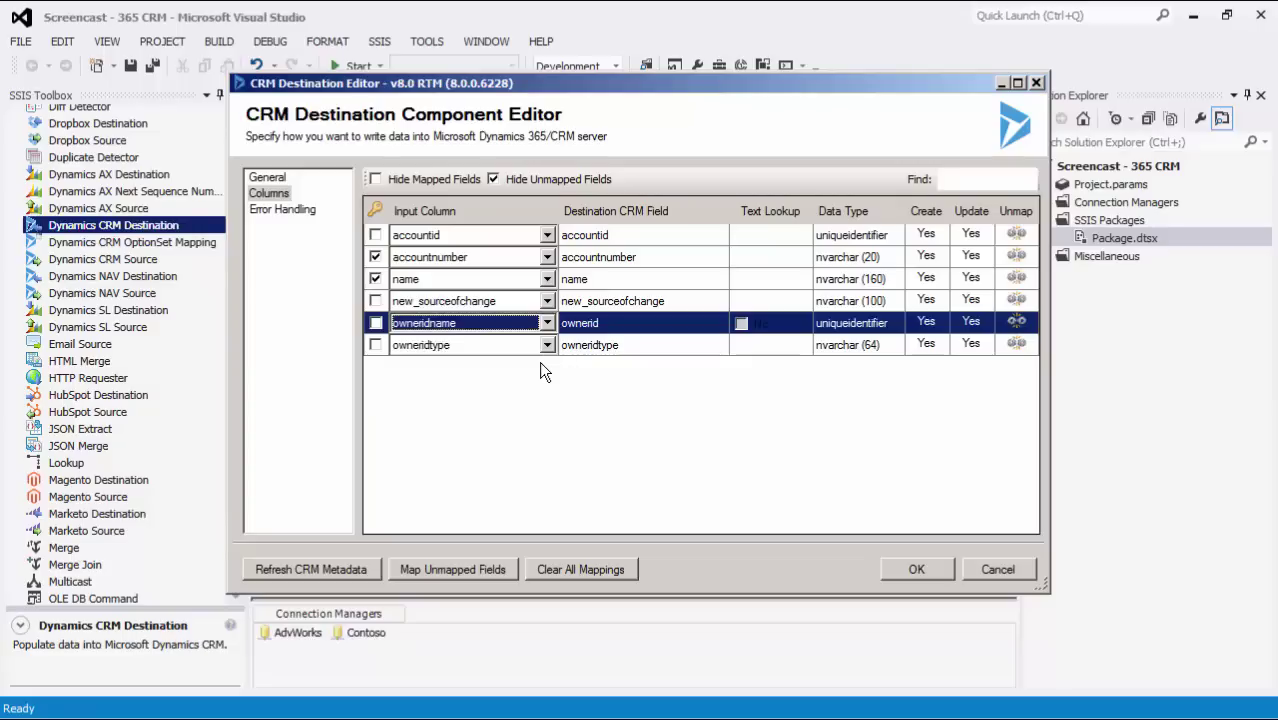
click(746, 324)
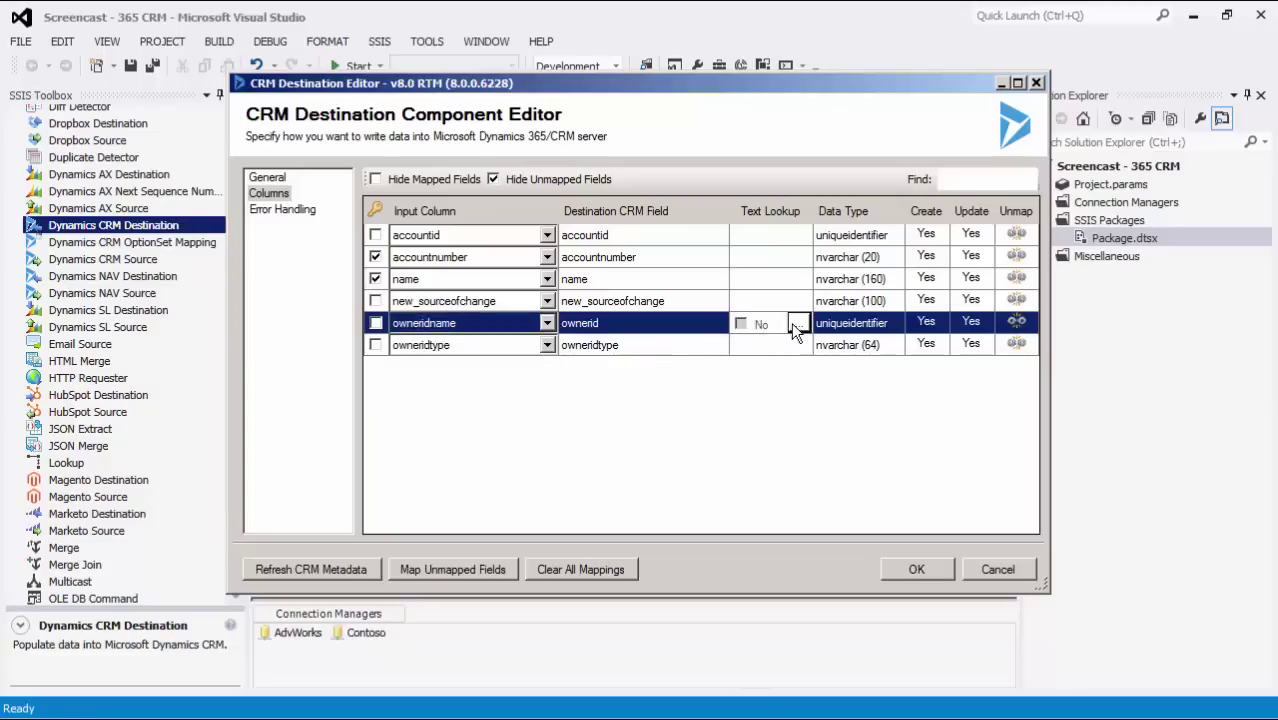
- Open the ownerid Text Lookup Editor and select Choose Target Field(s) for systemuser and team
click(797, 324)
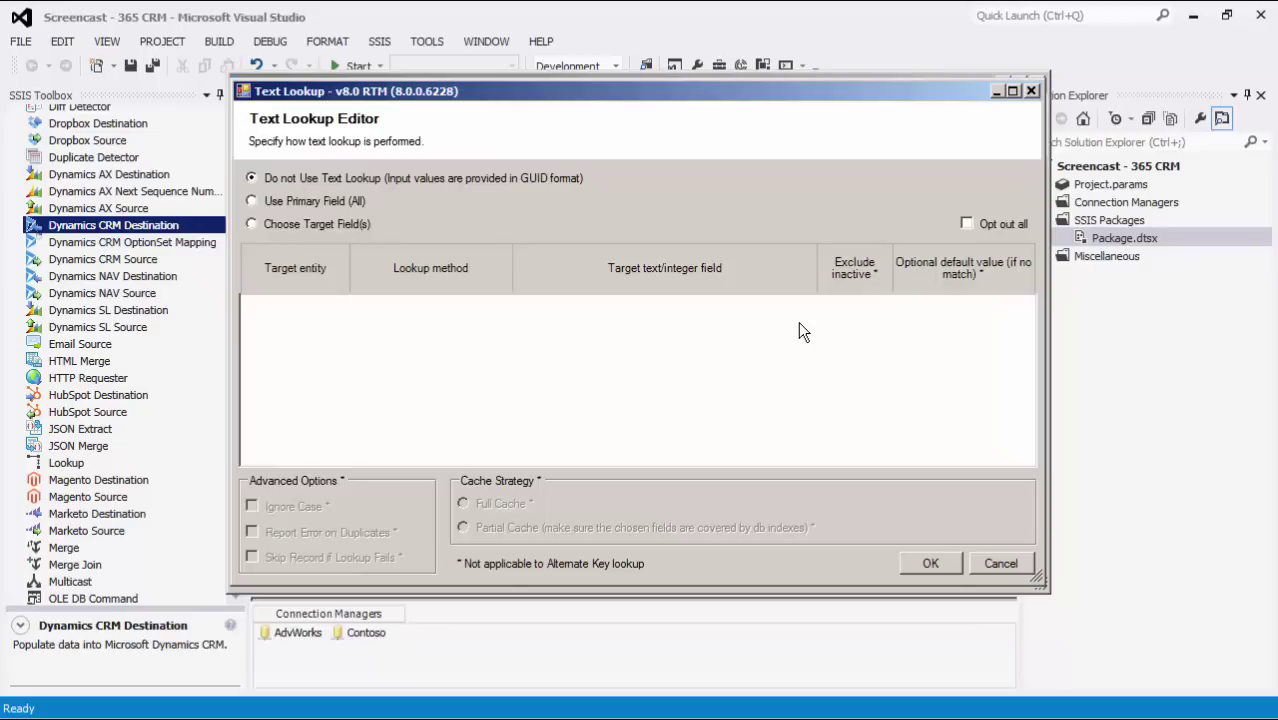
click(251, 224)
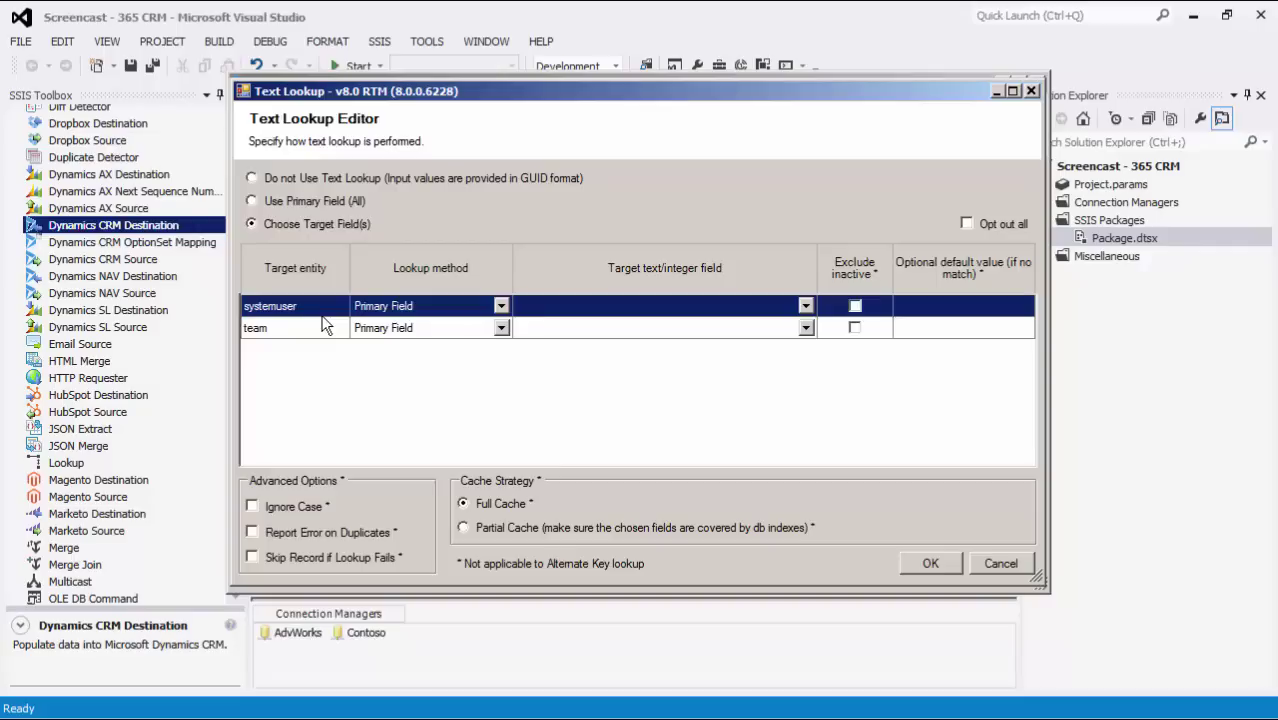
click(501, 306)
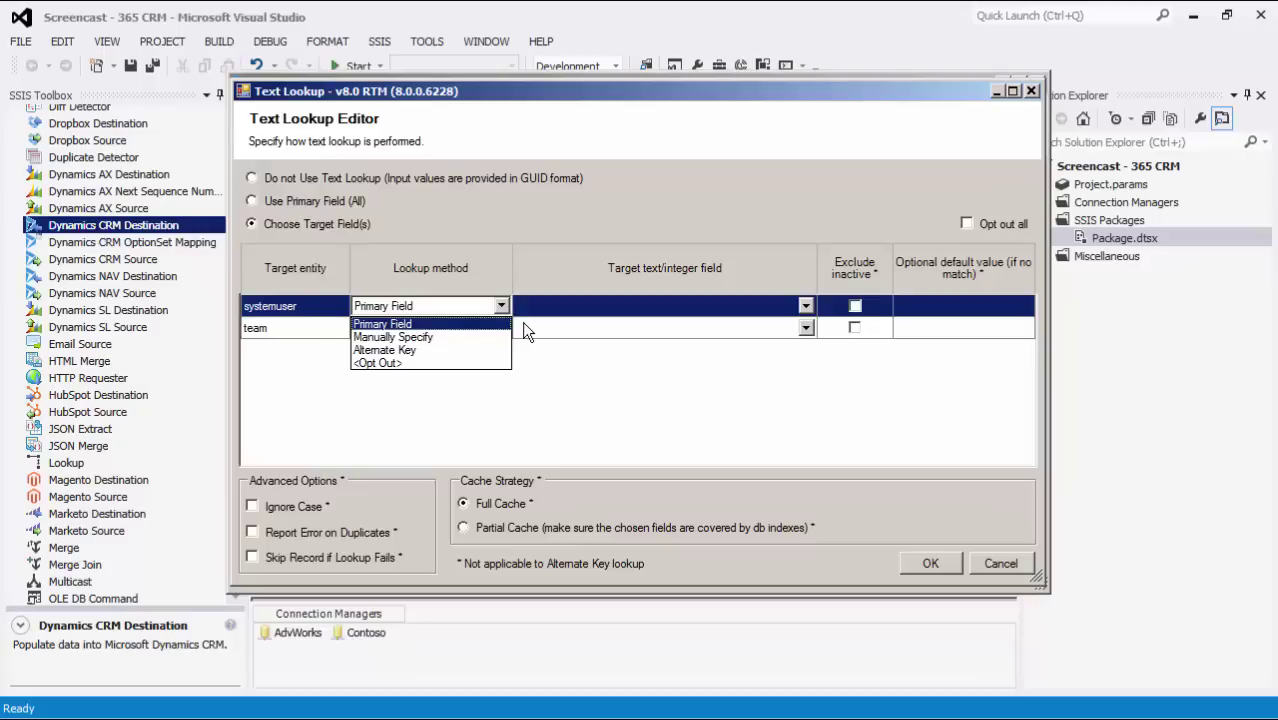
- Have systemuser looked up by fullname with 'Default' as the fallback value and Partial Cache
click(806, 310)
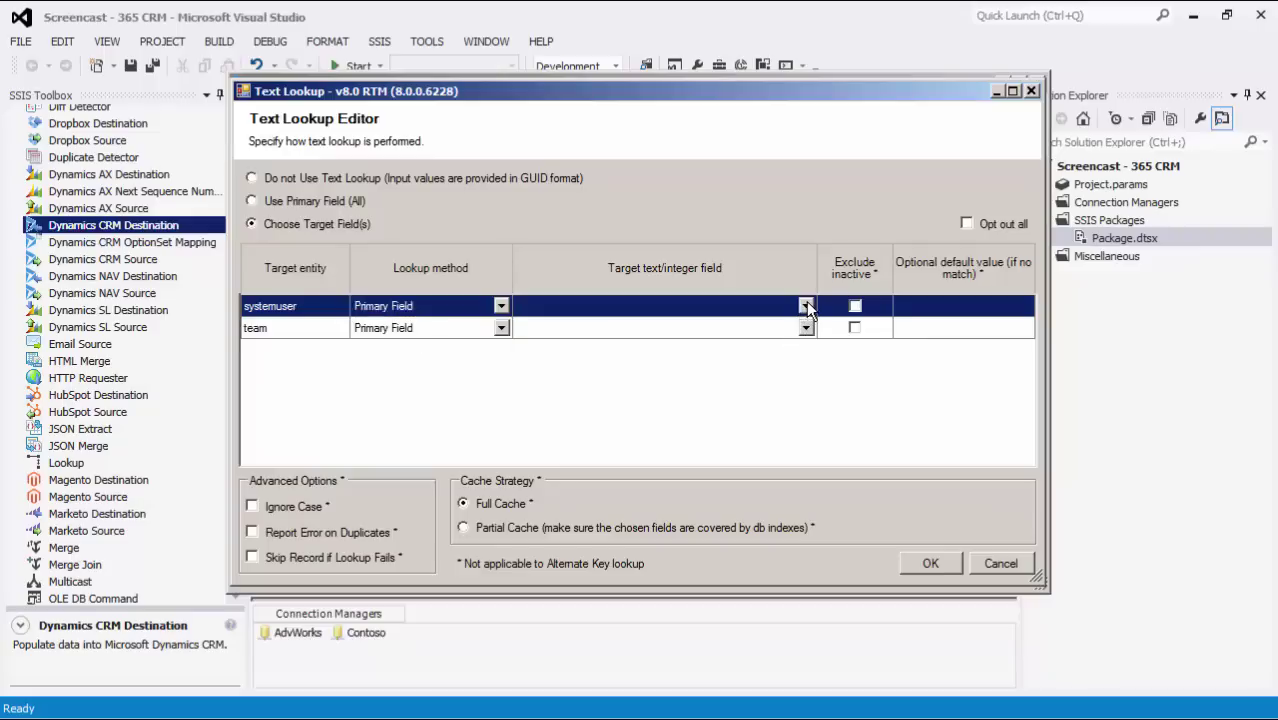
click(806, 304)
scroll(806, 343, down, 5)
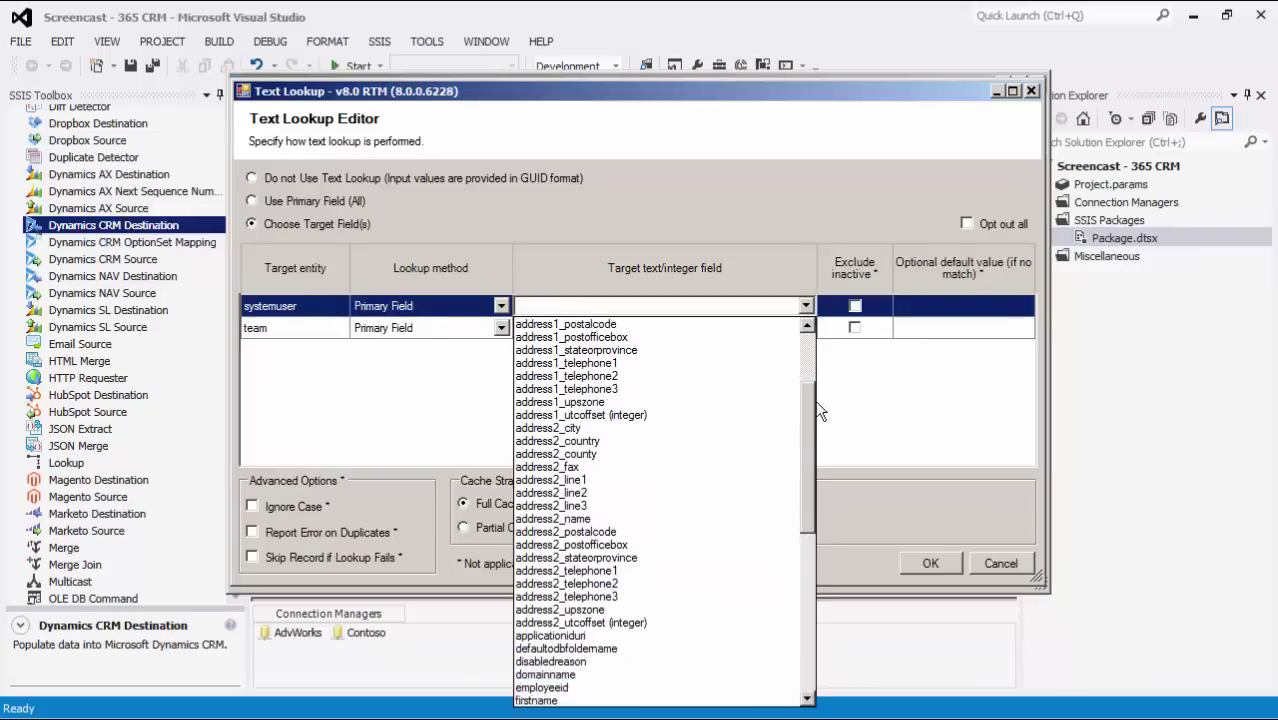
click(585, 635)
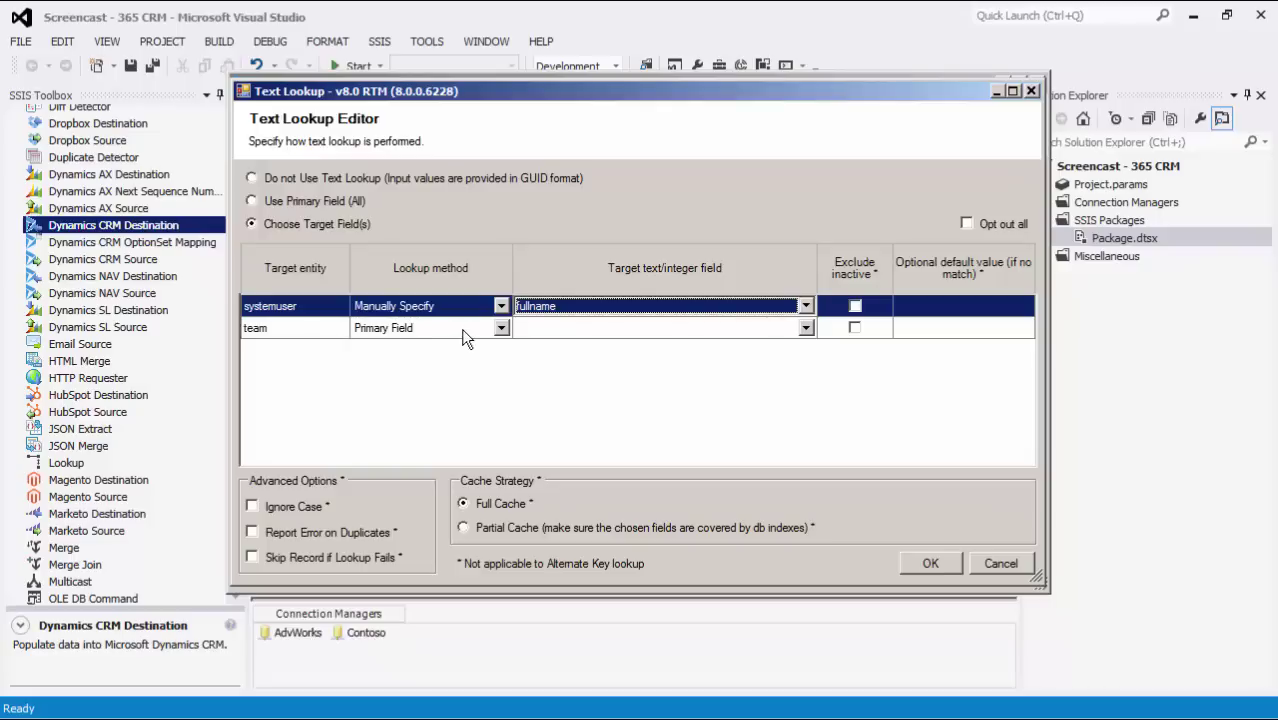
click(855, 306)
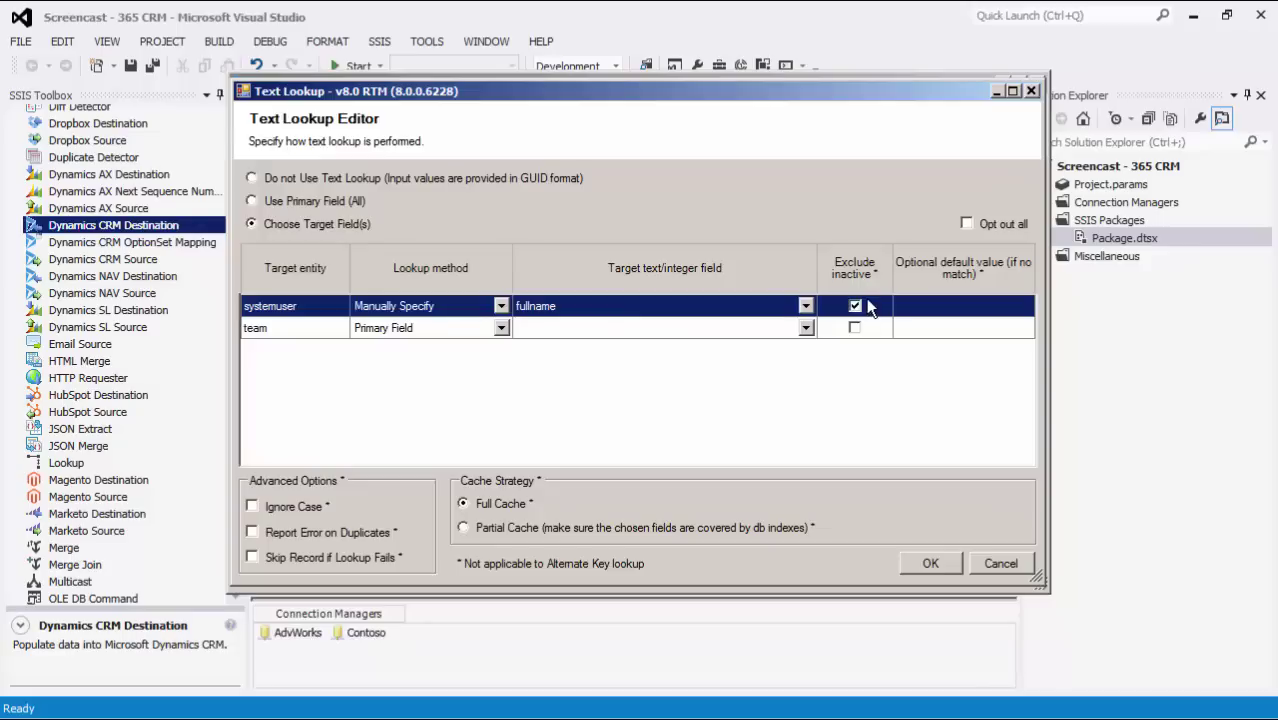
click(856, 307)
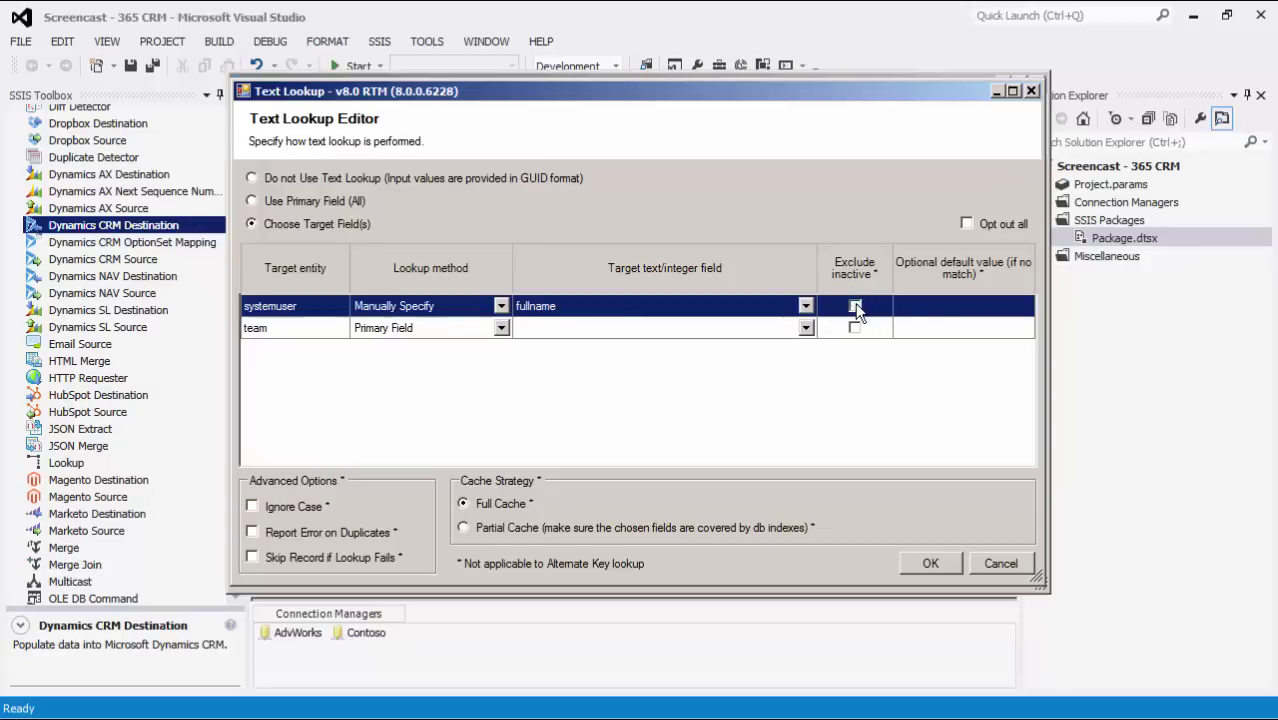
click(926, 305)
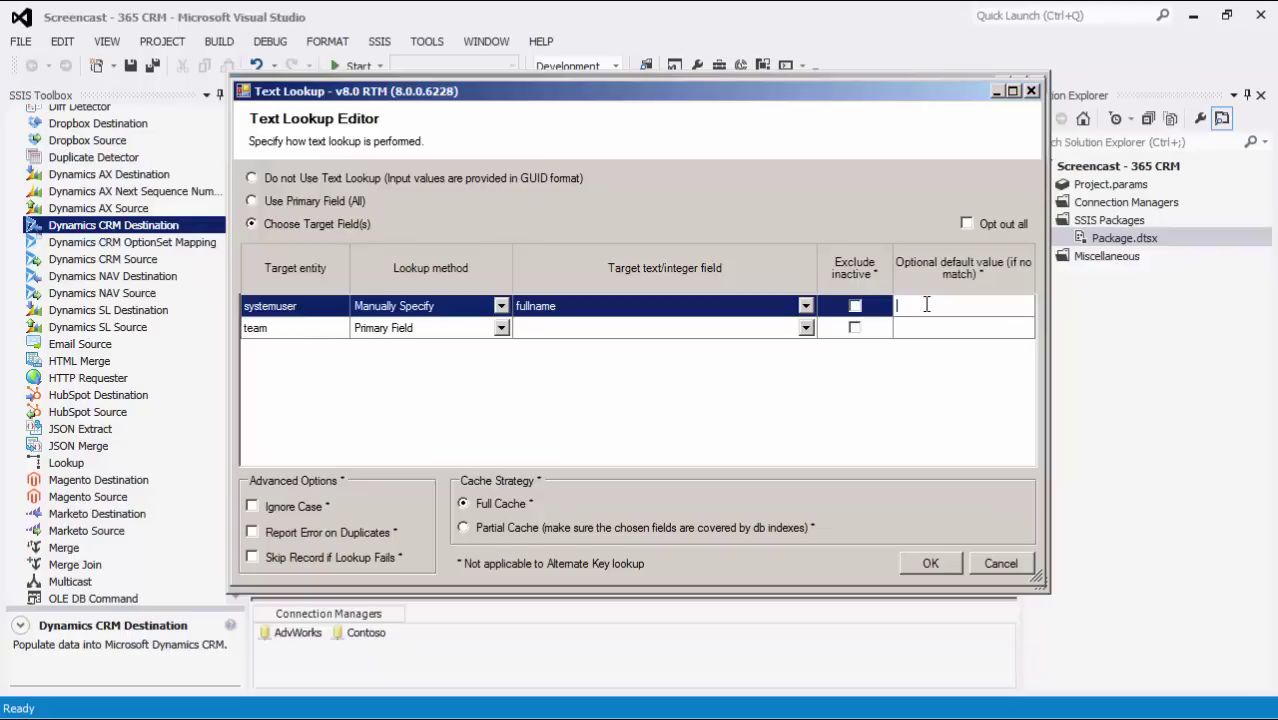
text(Default)
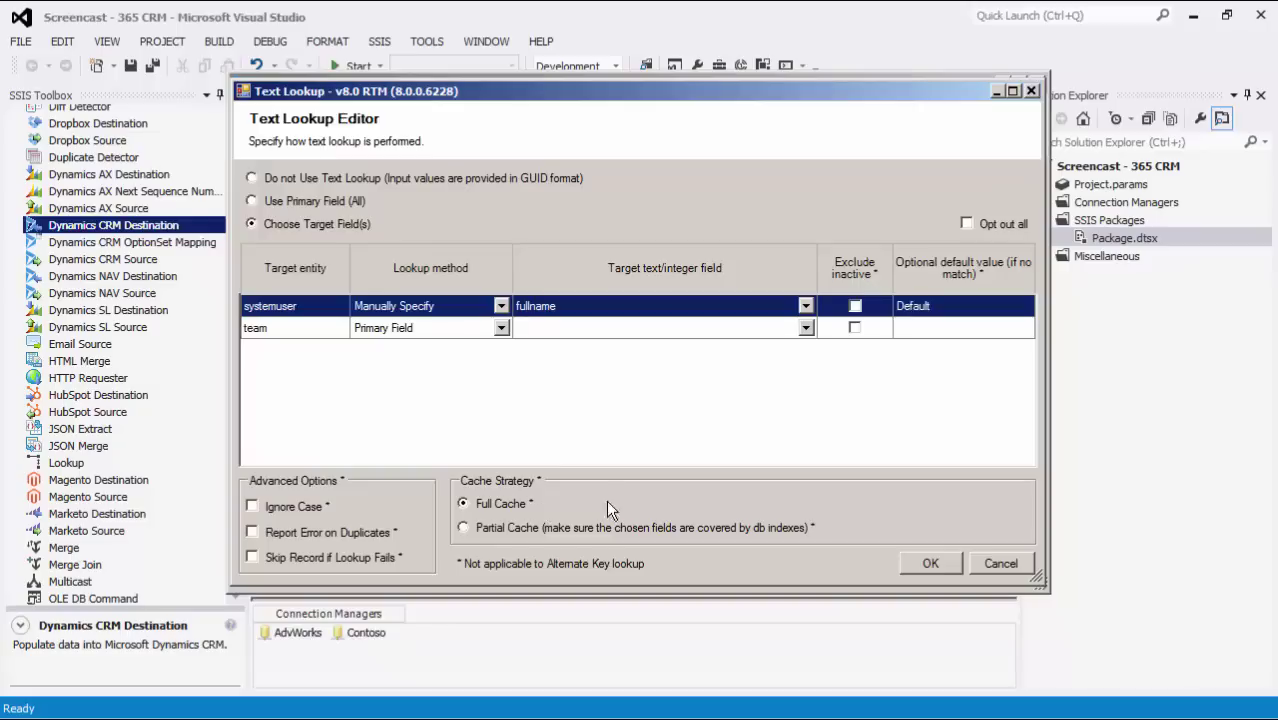
click(637, 530)
- Cancel the text lookup, set error handling to redirect failing rows to the error output, and save the destination
click(1008, 565)
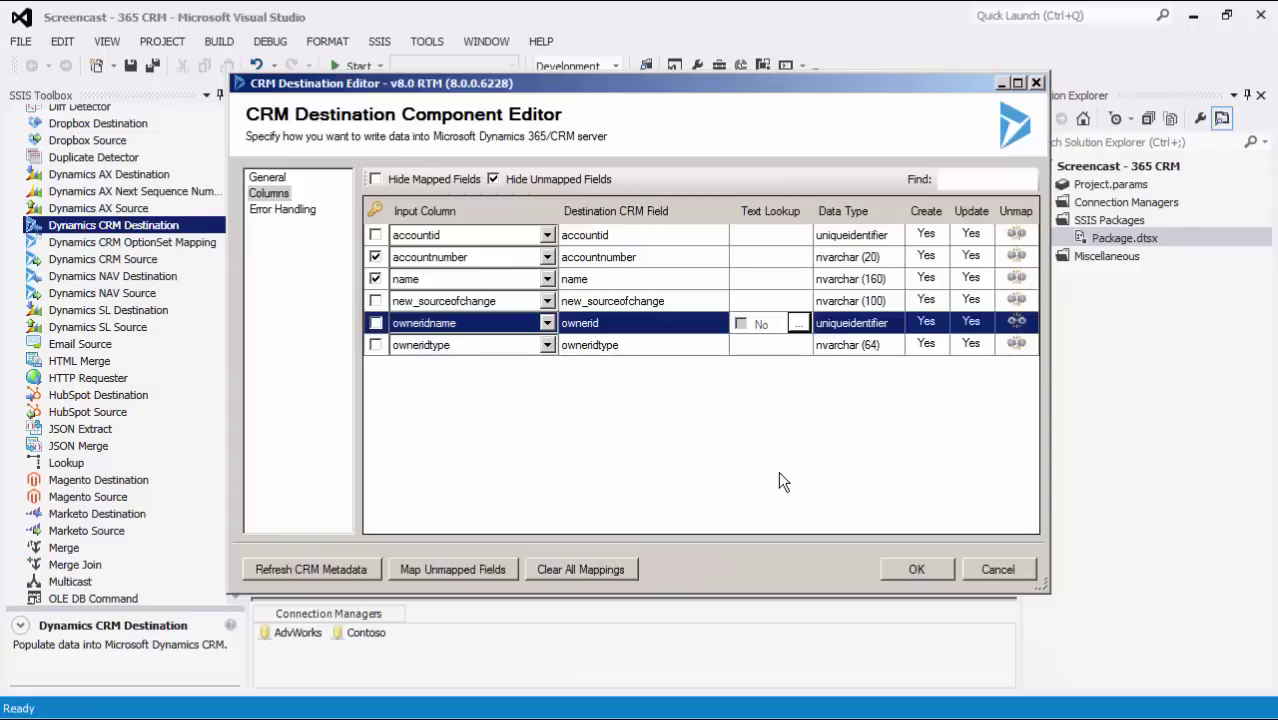
click(312, 211)
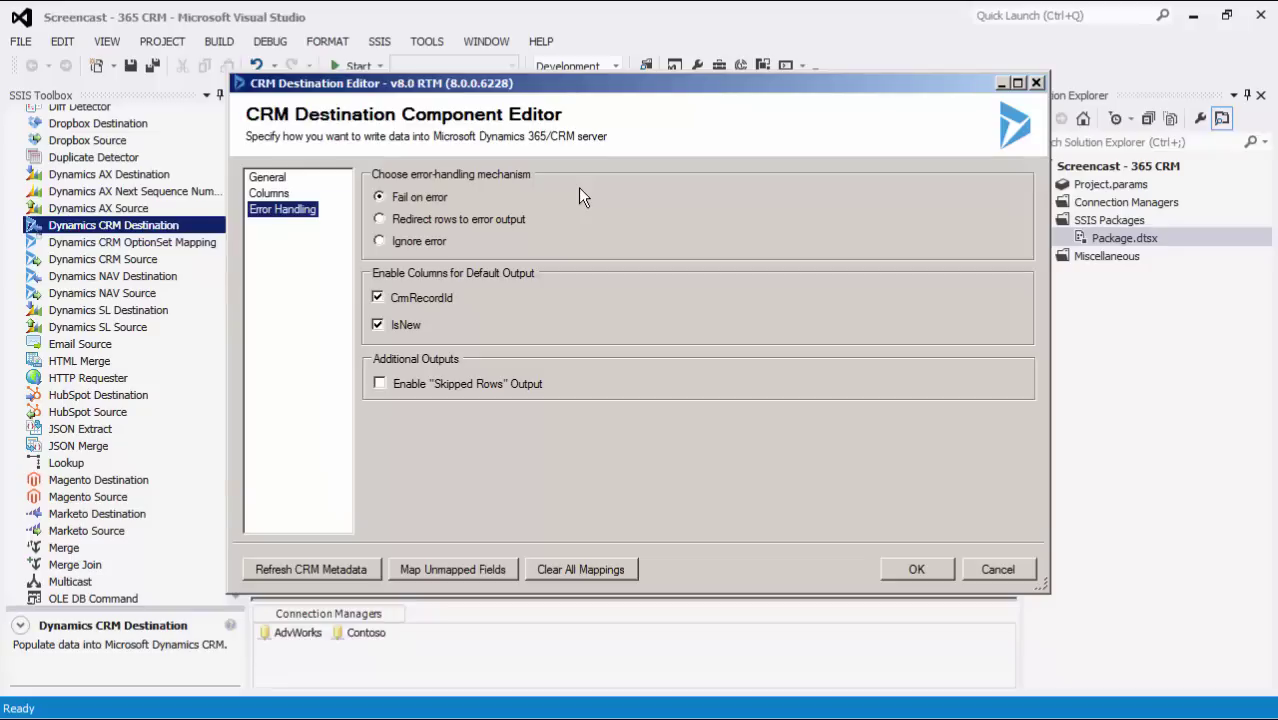
click(519, 219)
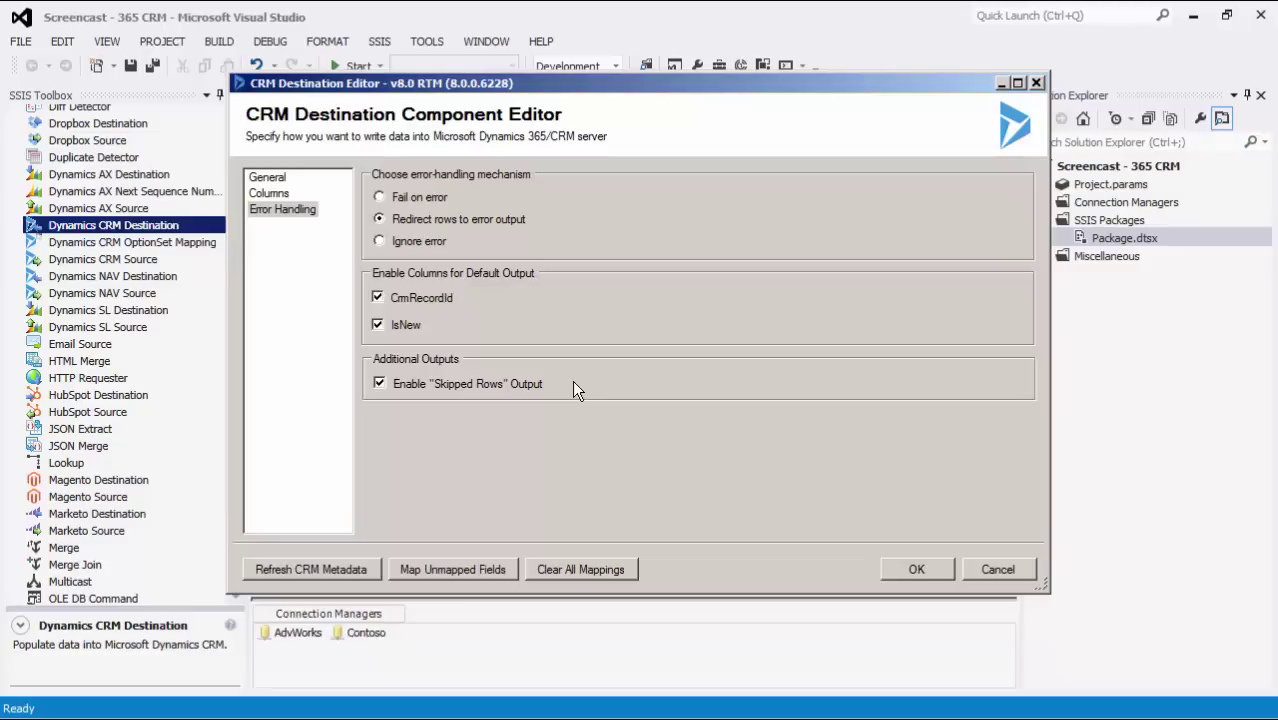
click(928, 566)
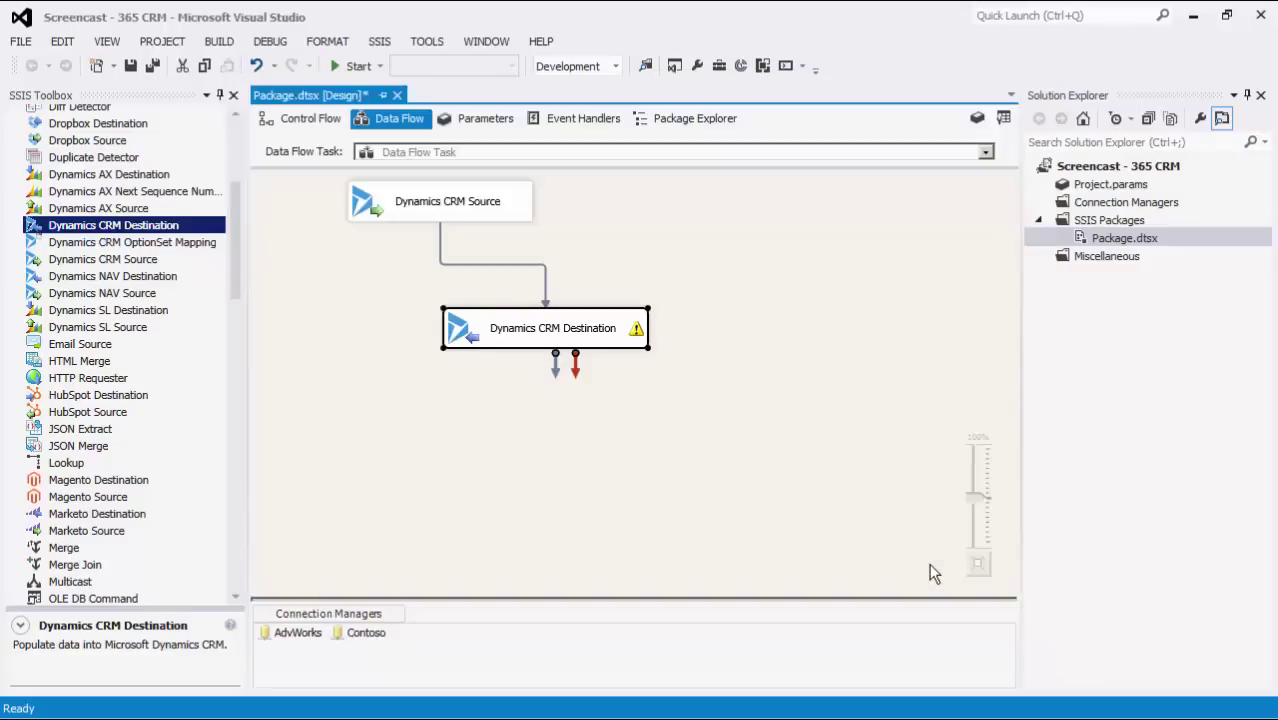
- Add three DataReader Destinations from the SSIS Toolbox to the data flow
click(769, 512)
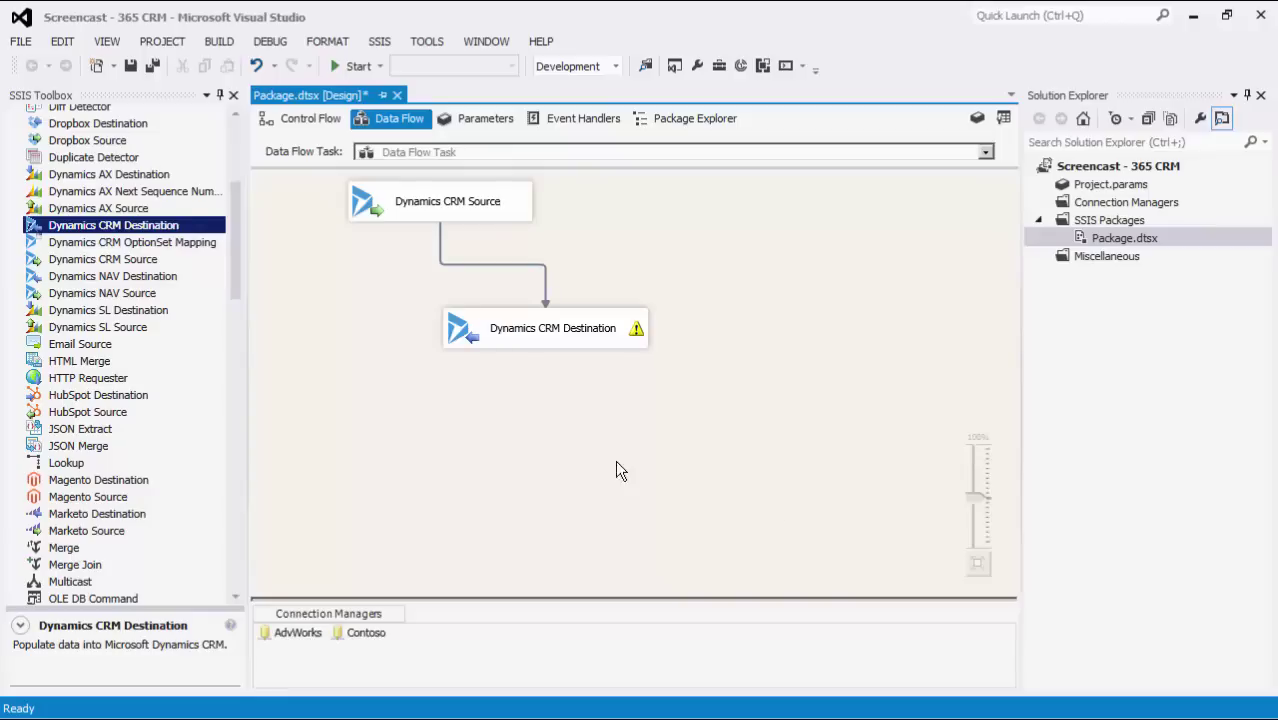
drag(233, 236, 235, 536)
drag(126, 428, 279, 418)
drag(410, 428, 458, 421)
drag(212, 421, 650, 430)
click(530, 394)
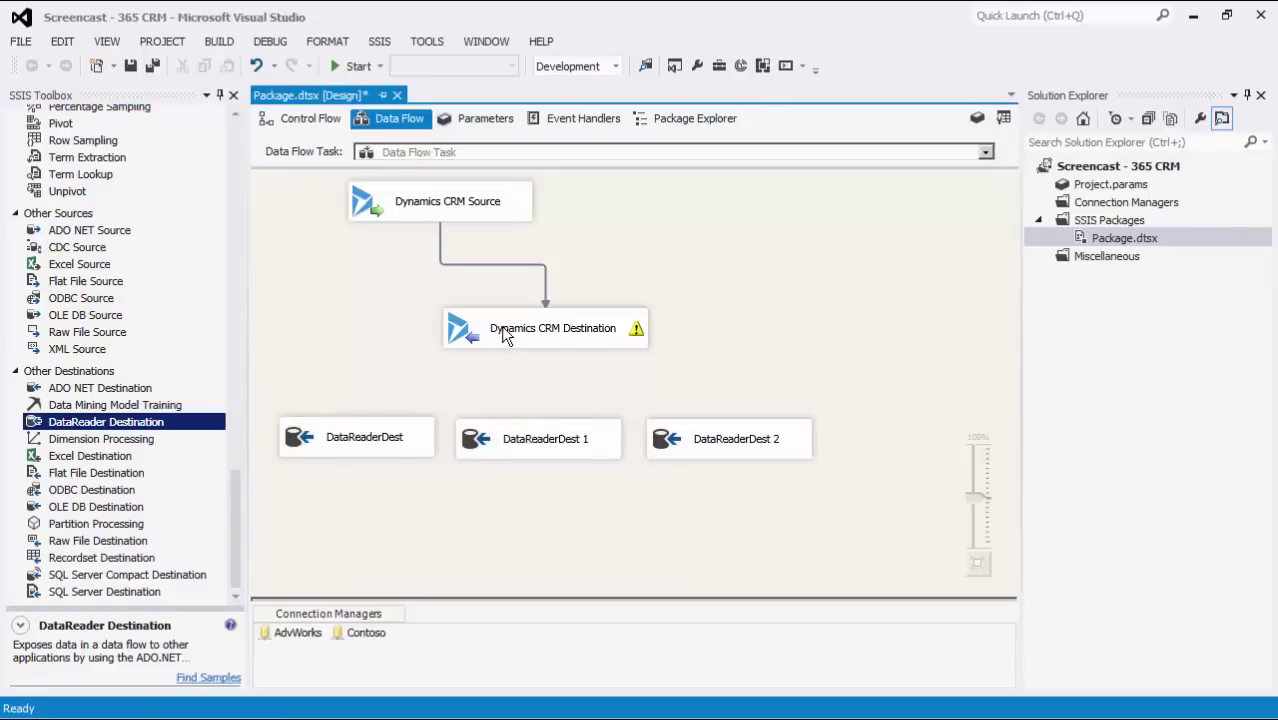
- Connect the CRM Destination's Default Output to DataReaderDest
click(501, 325)
drag(550, 362, 375, 440)
click(541, 362)
click(538, 381)
click(712, 459)
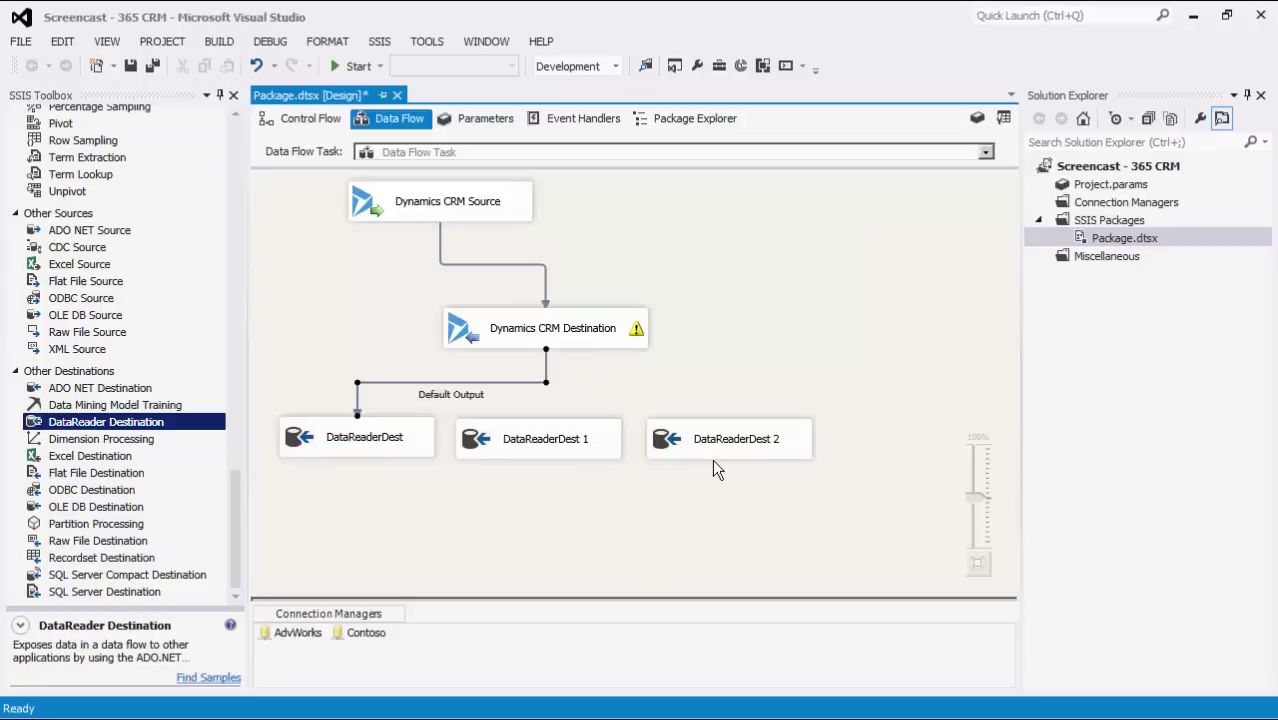
- Inspect the Default Output path's columns, including CrmRecordId and IsNew, and close without changes
double_click(523, 382)
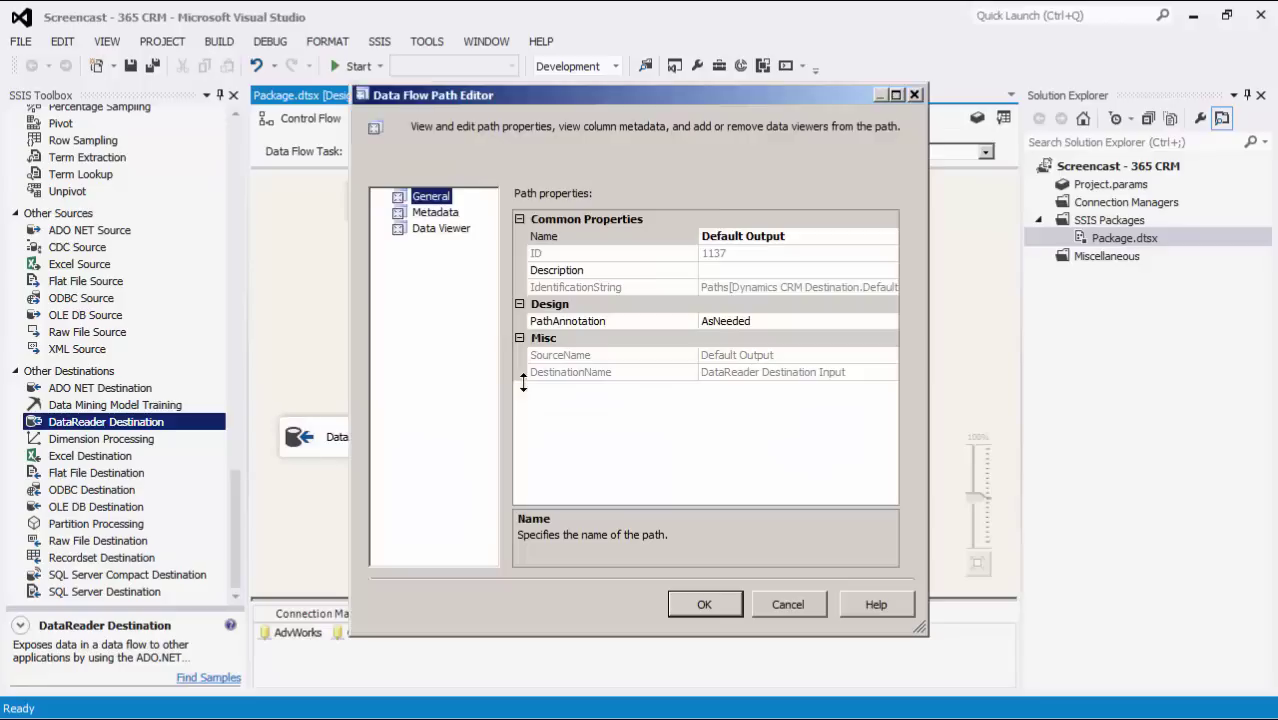
click(435, 212)
drag(604, 218, 627, 218)
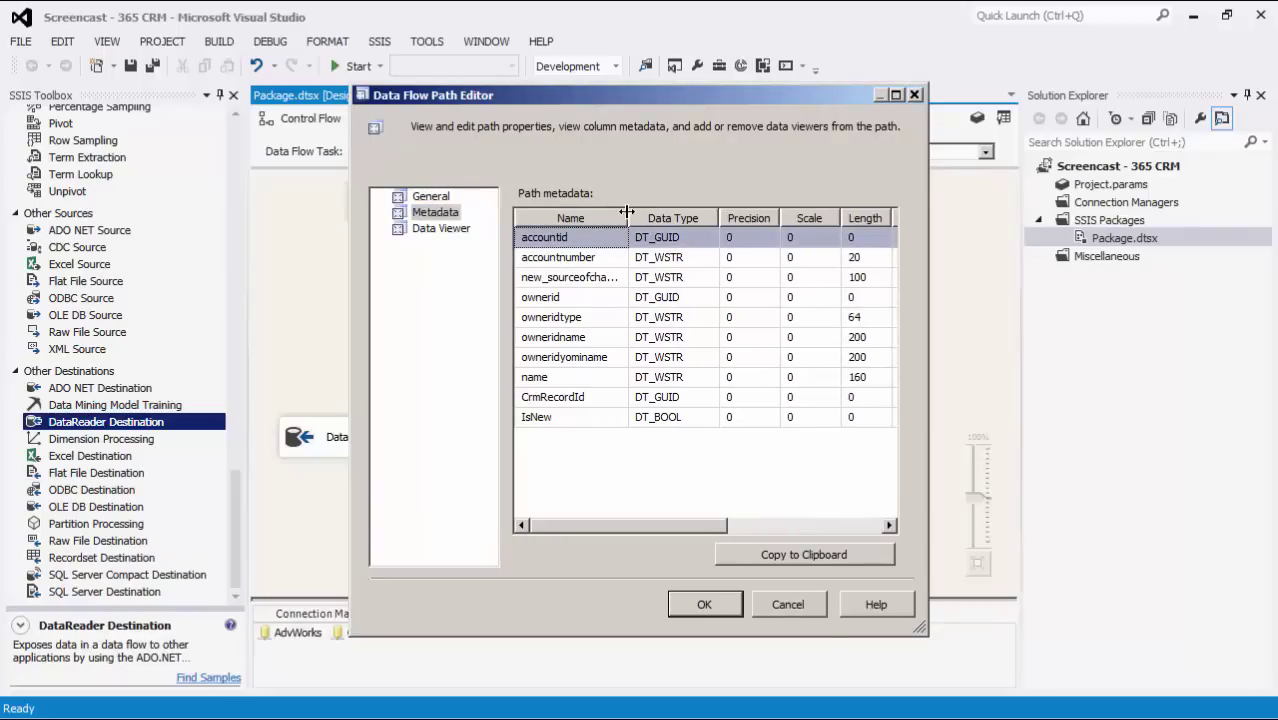
click(612, 395)
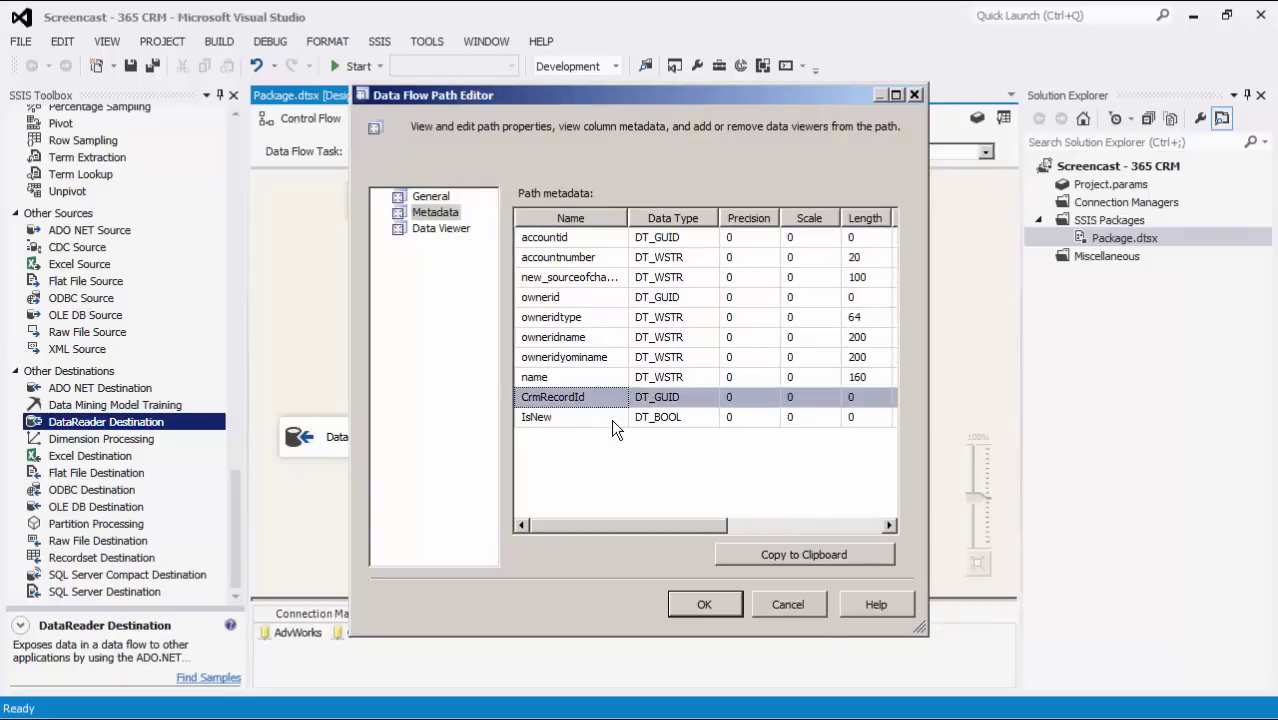
click(611, 419)
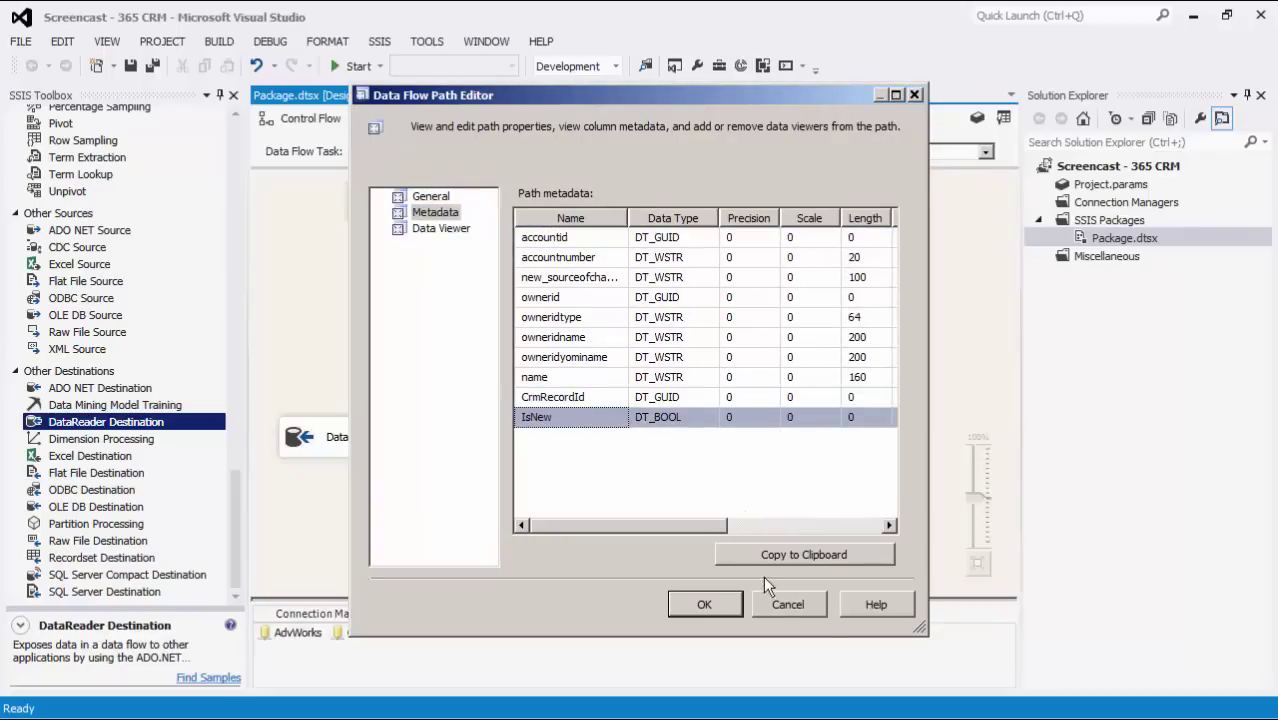
click(774, 600)
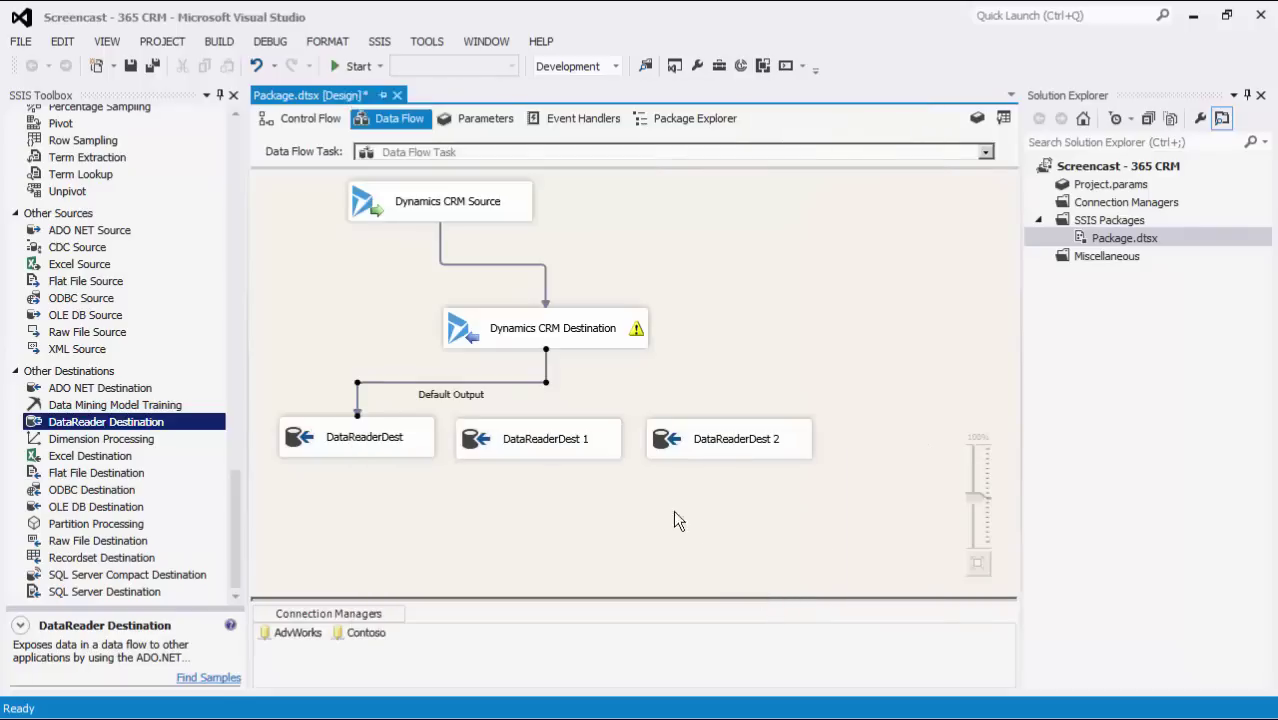
- Route Skipped Rows to DataReaderDest 1 and Error Output, set to Redirect row, to DataReaderDest 2
click(581, 339)
drag(557, 372, 569, 429)
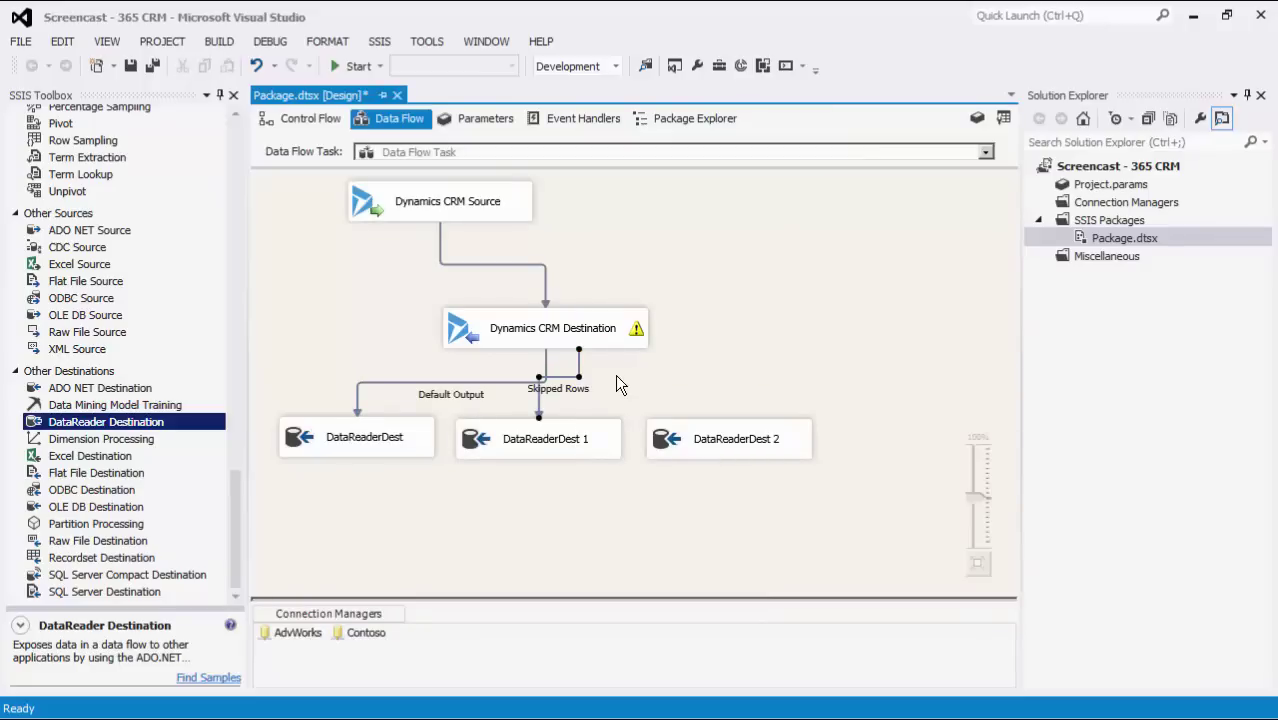
click(600, 342)
drag(574, 361, 753, 443)
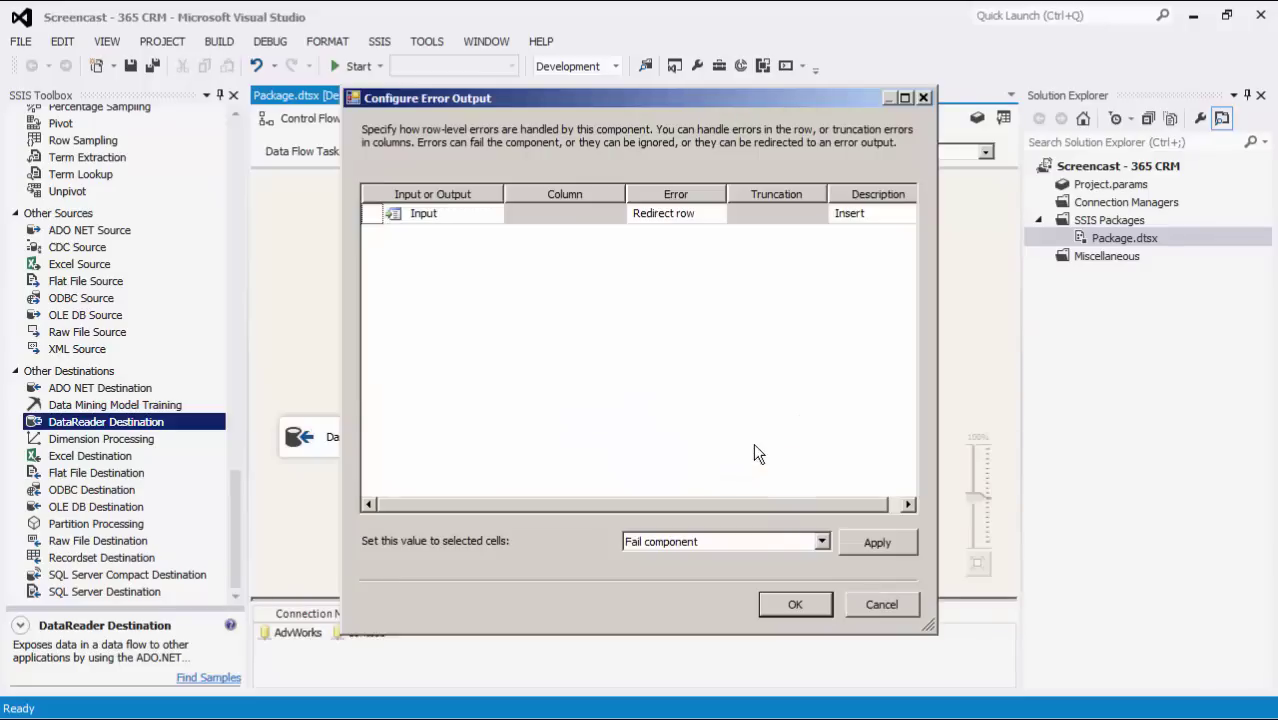
click(770, 540)
click(744, 584)
click(779, 601)
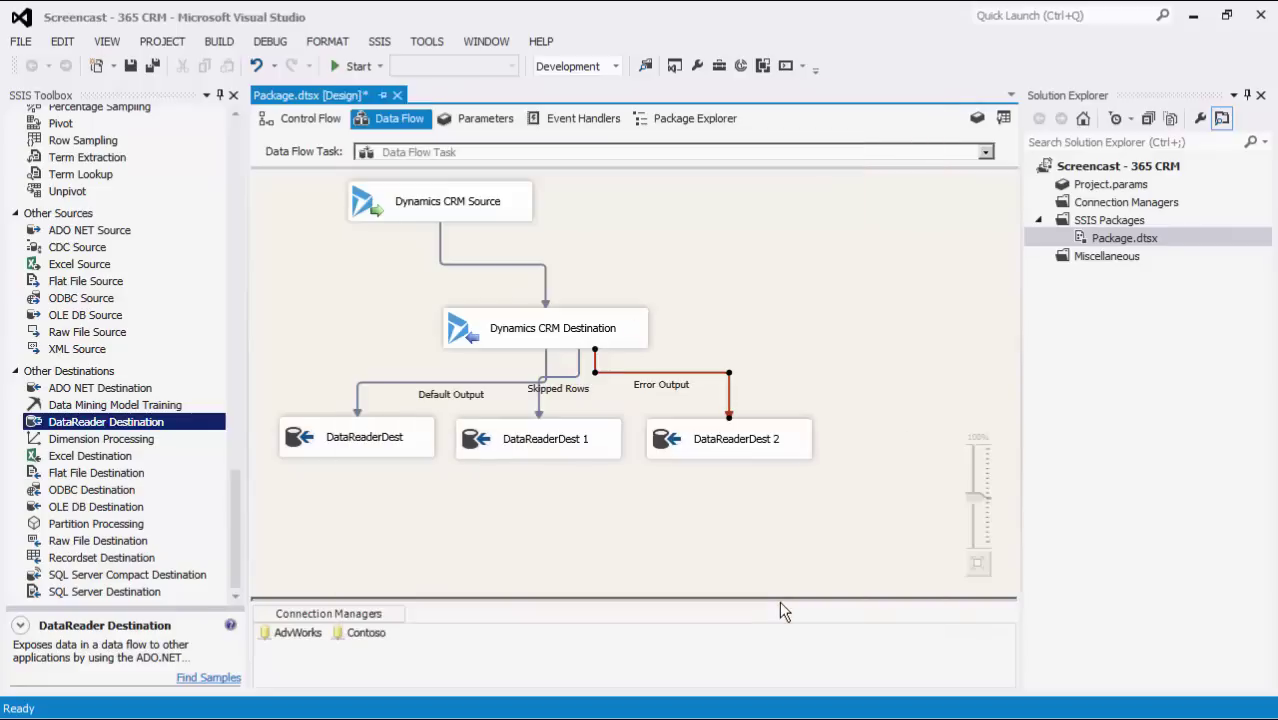
double_click(700, 383)
click(446, 216)
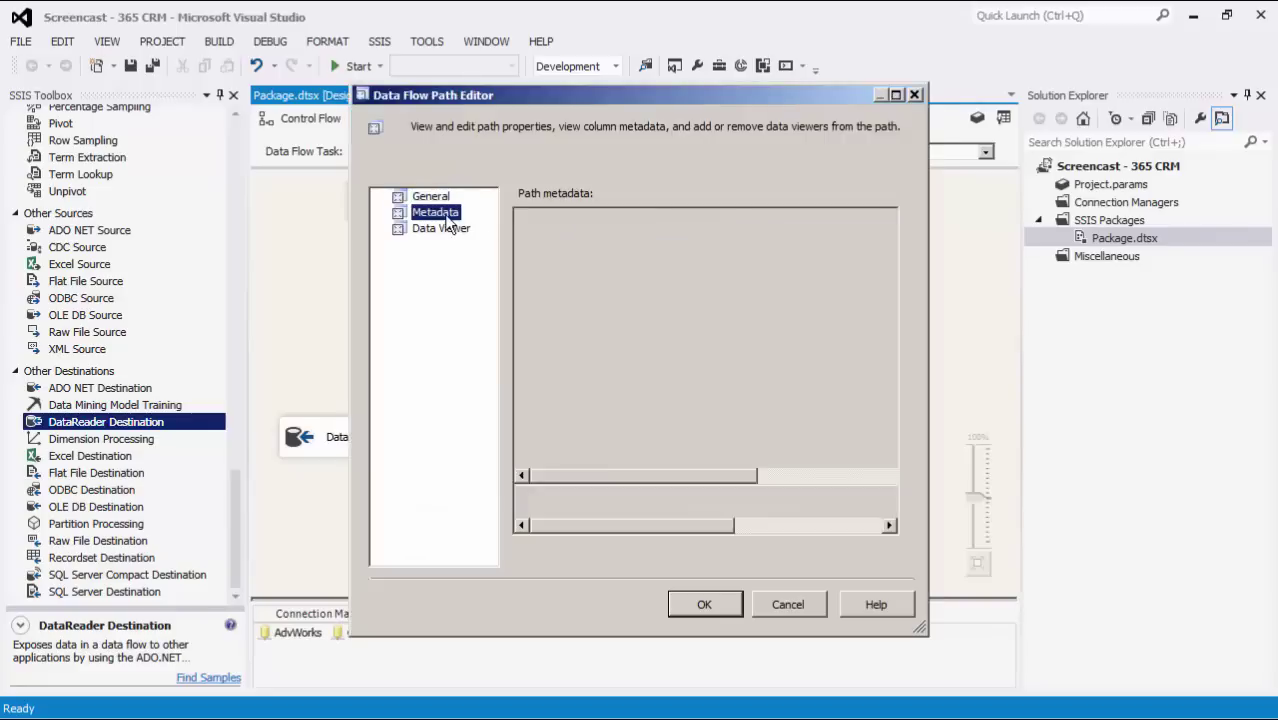
drag(612, 218, 667, 218)
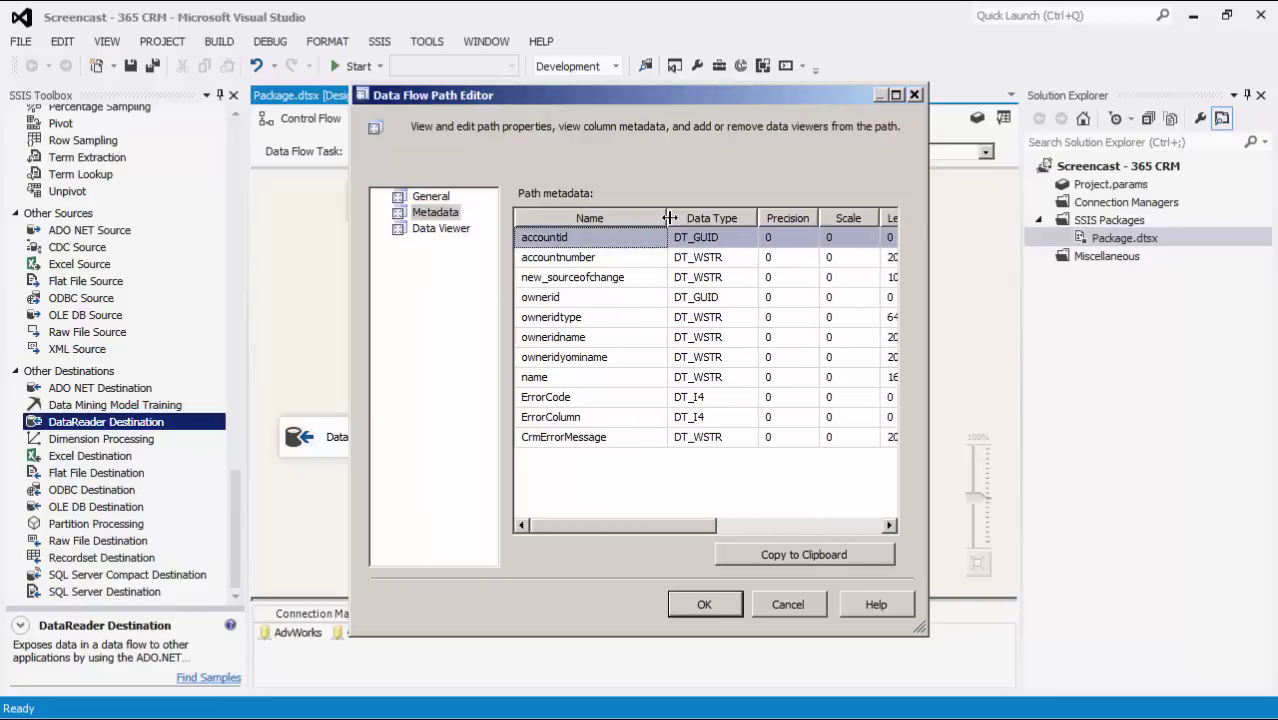
click(636, 395)
click(637, 415)
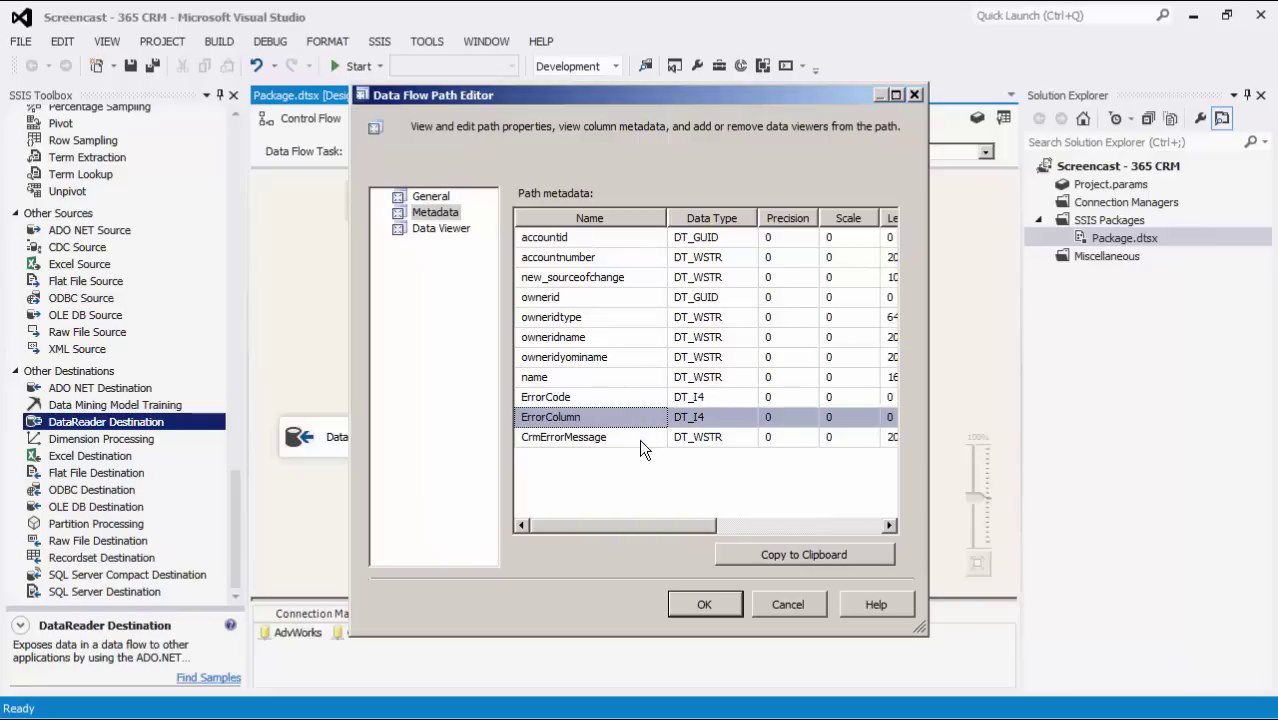
click(639, 439)
click(786, 604)
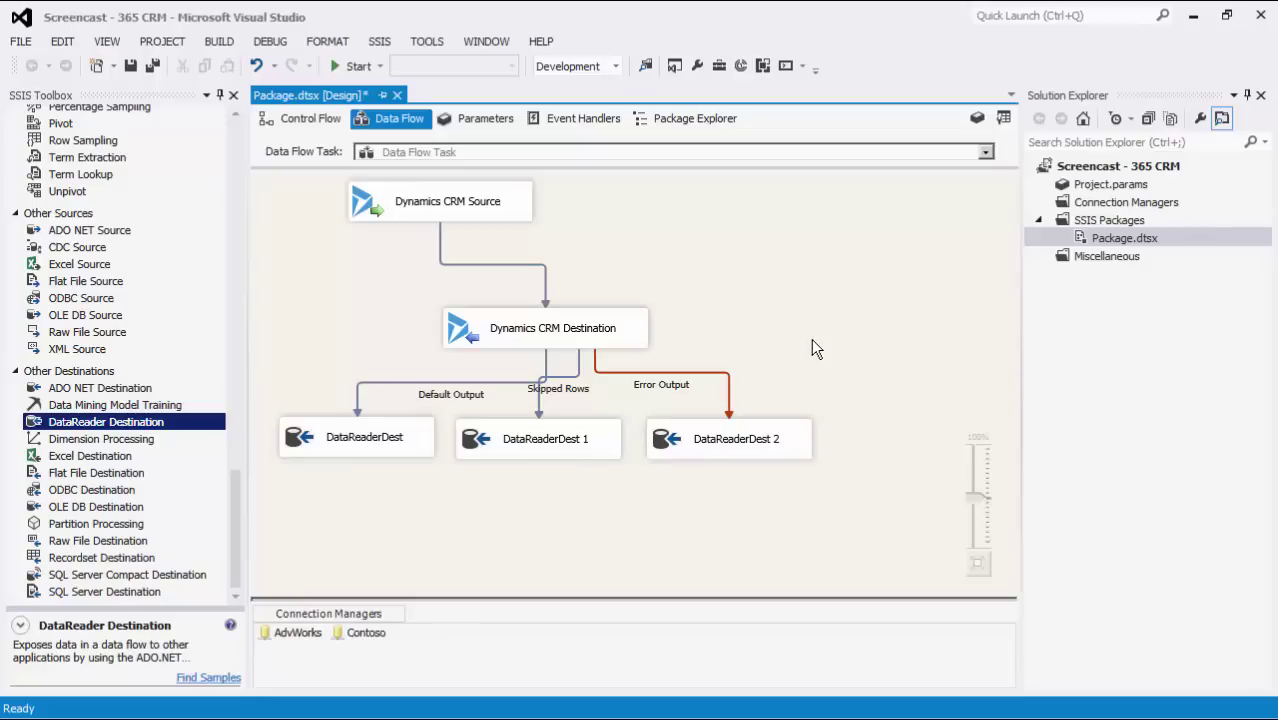
- Execute the data flow task, see all 155 rows go to the error output, then stop debugging
right_click(811, 338)
click(843, 448)
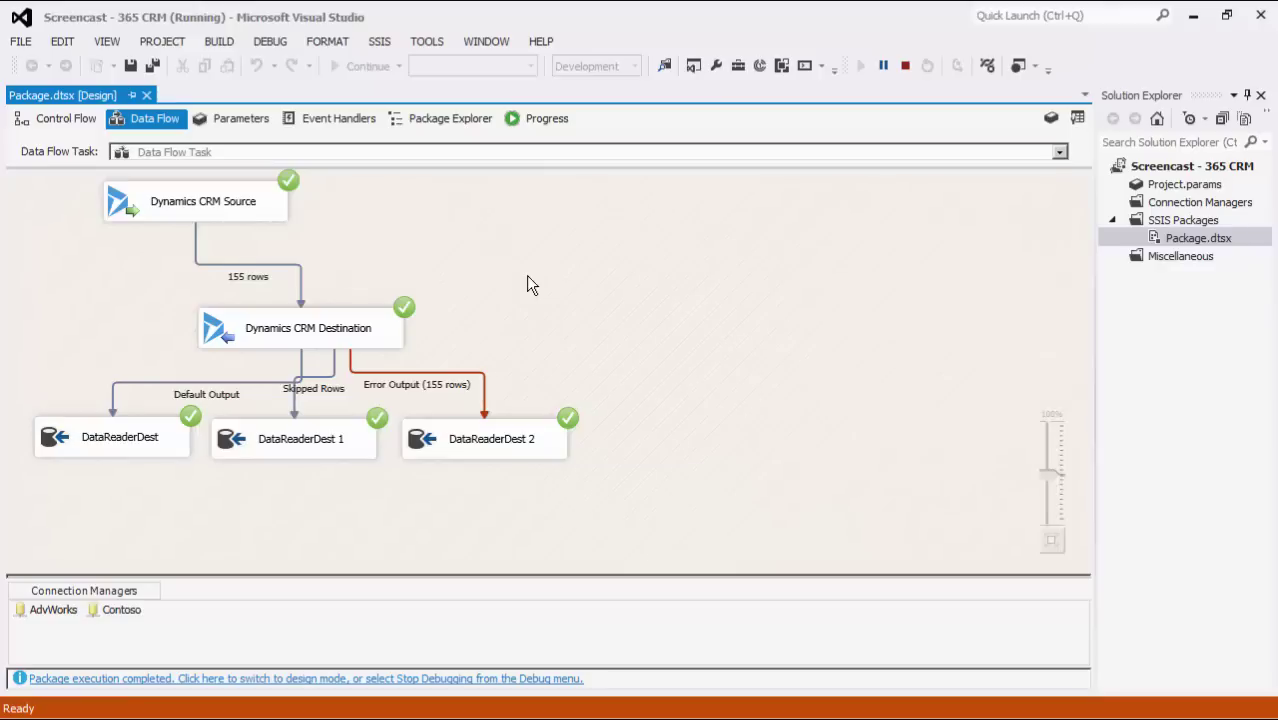
click(905, 66)
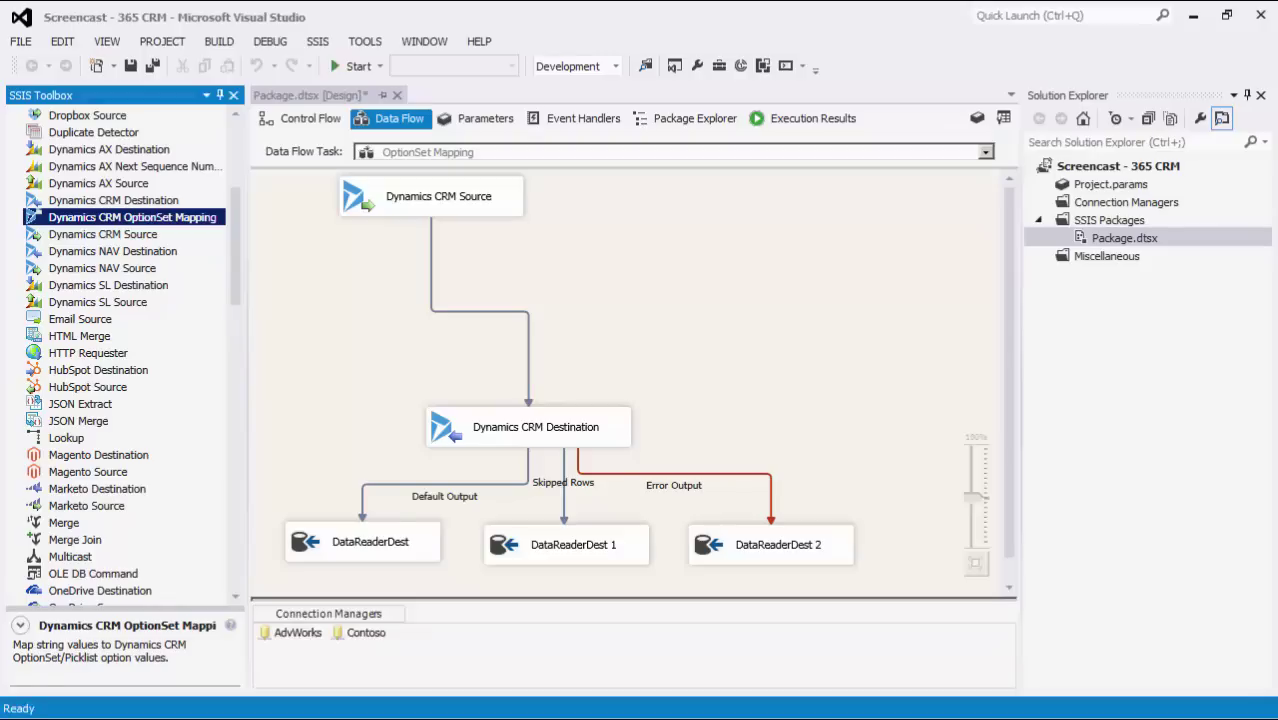
- Delete the direct Source-to-Destination path and add a Dynamics CRM OptionSet Mapping component
click(431, 293)
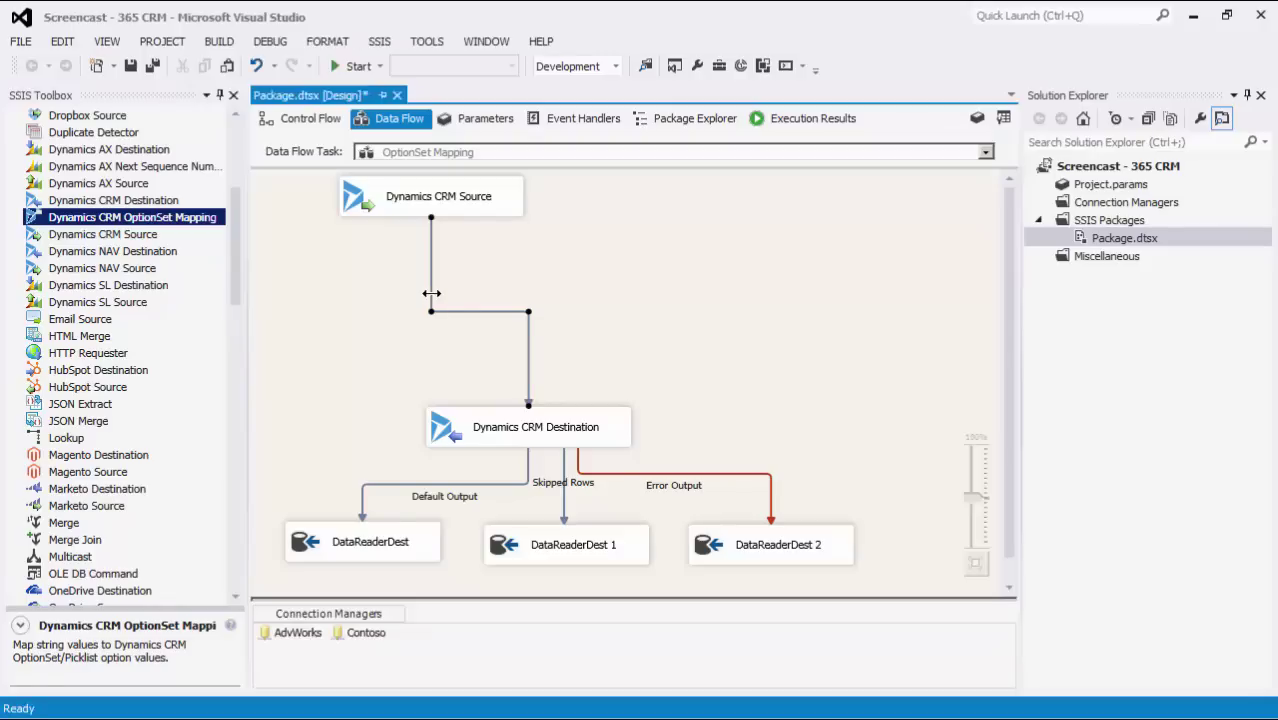
key(Delete)
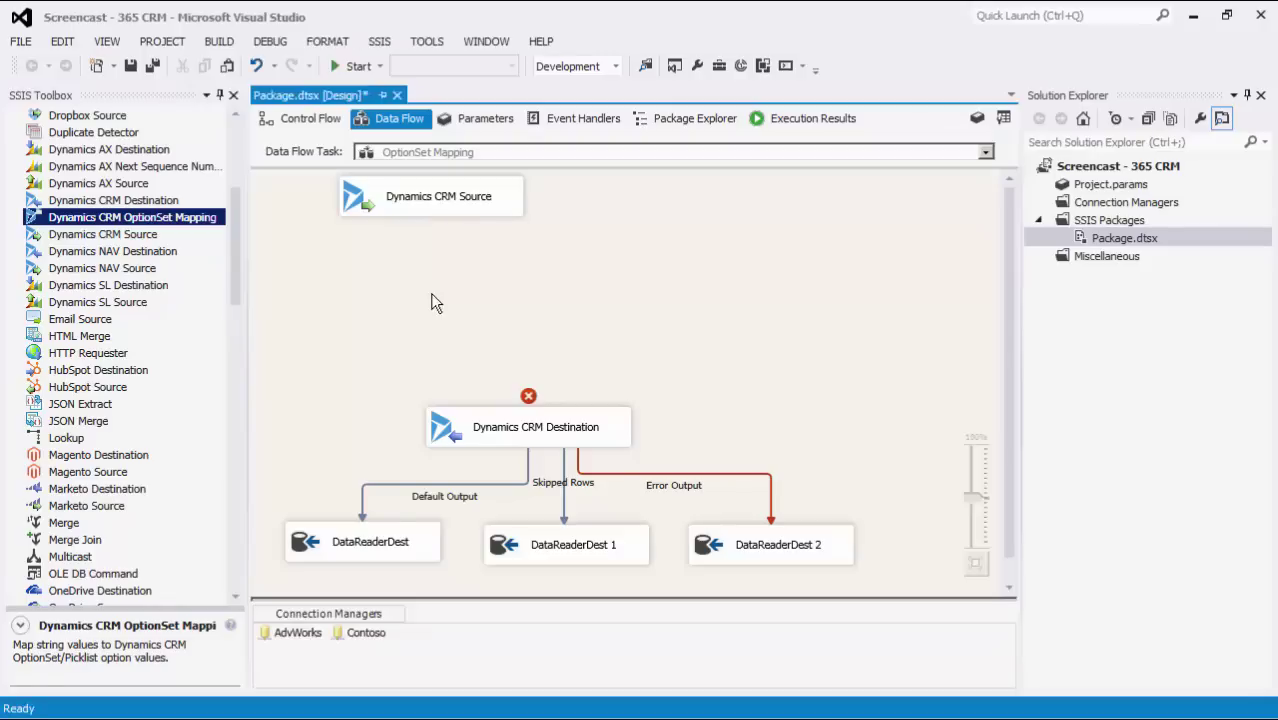
drag(210, 217, 426, 290)
- Connect CRM Source to the OptionSet Mapping and the mapping to CRM Destination, then open its editor
click(431, 201)
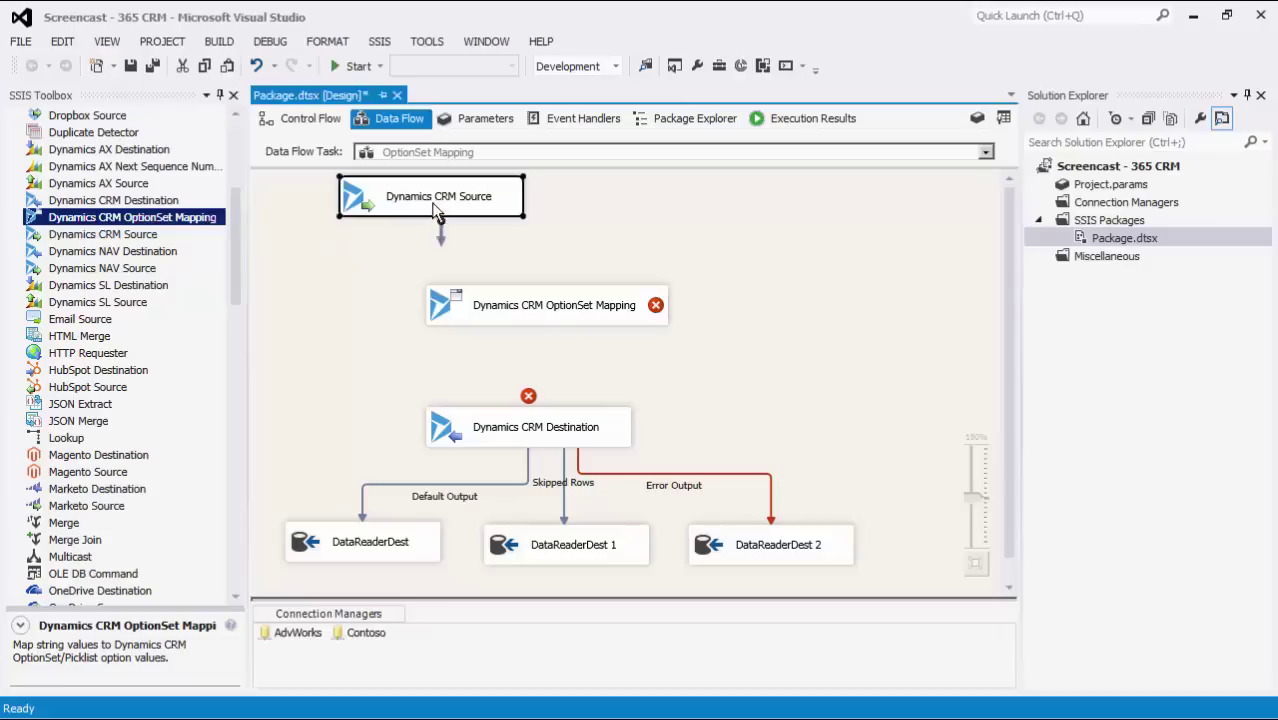
drag(437, 229, 574, 430)
click(552, 318)
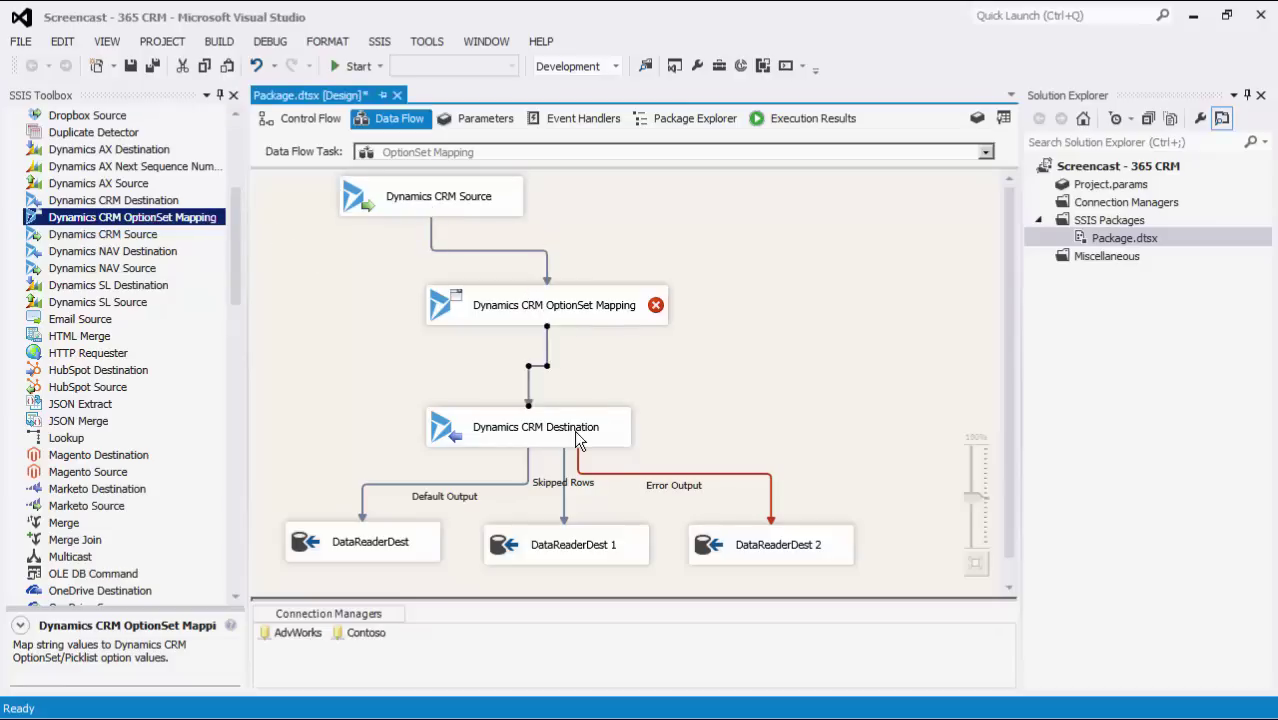
double_click(588, 317)
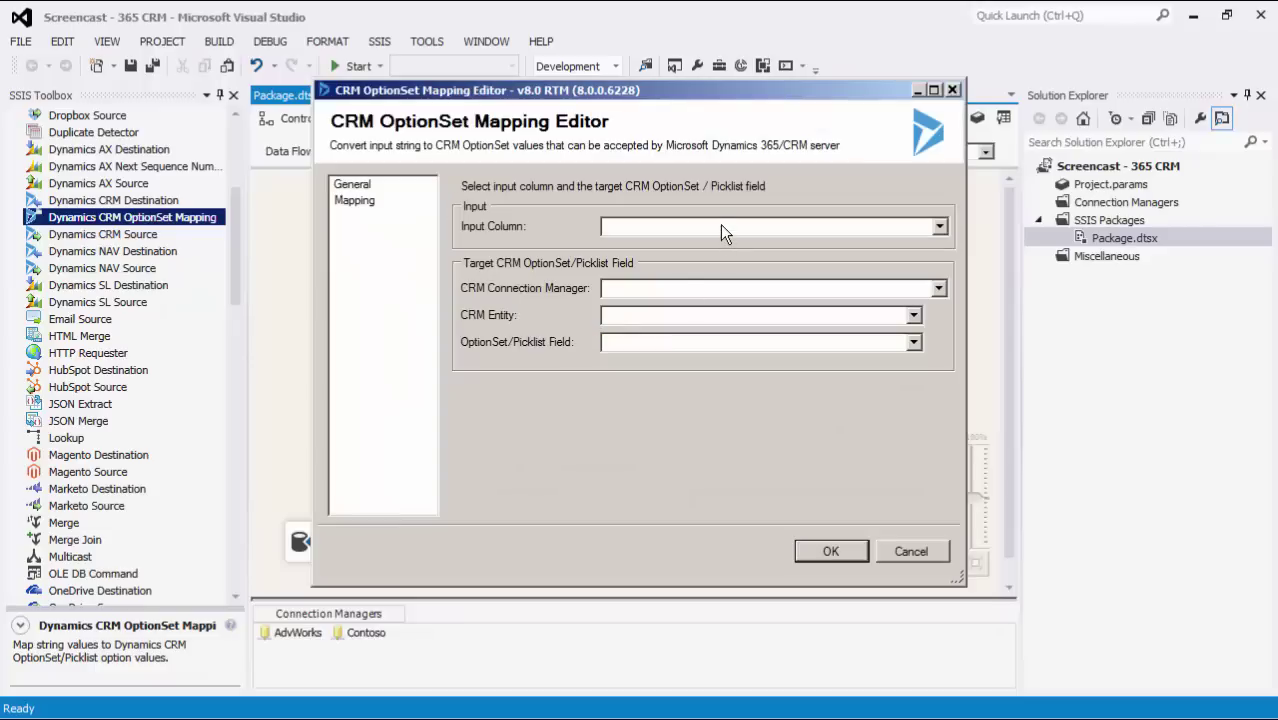
- Choose address1_addresstypecodename as the input column and Contoso as the CRM connection manager
click(721, 226)
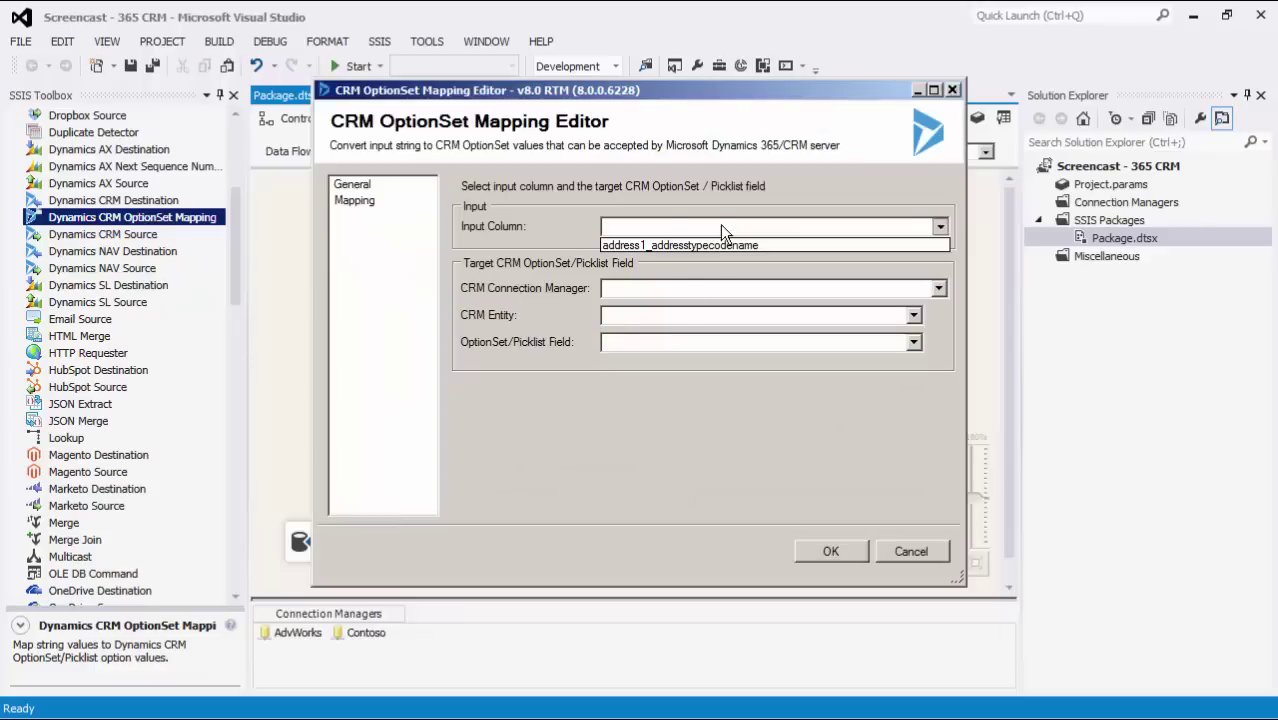
click(770, 245)
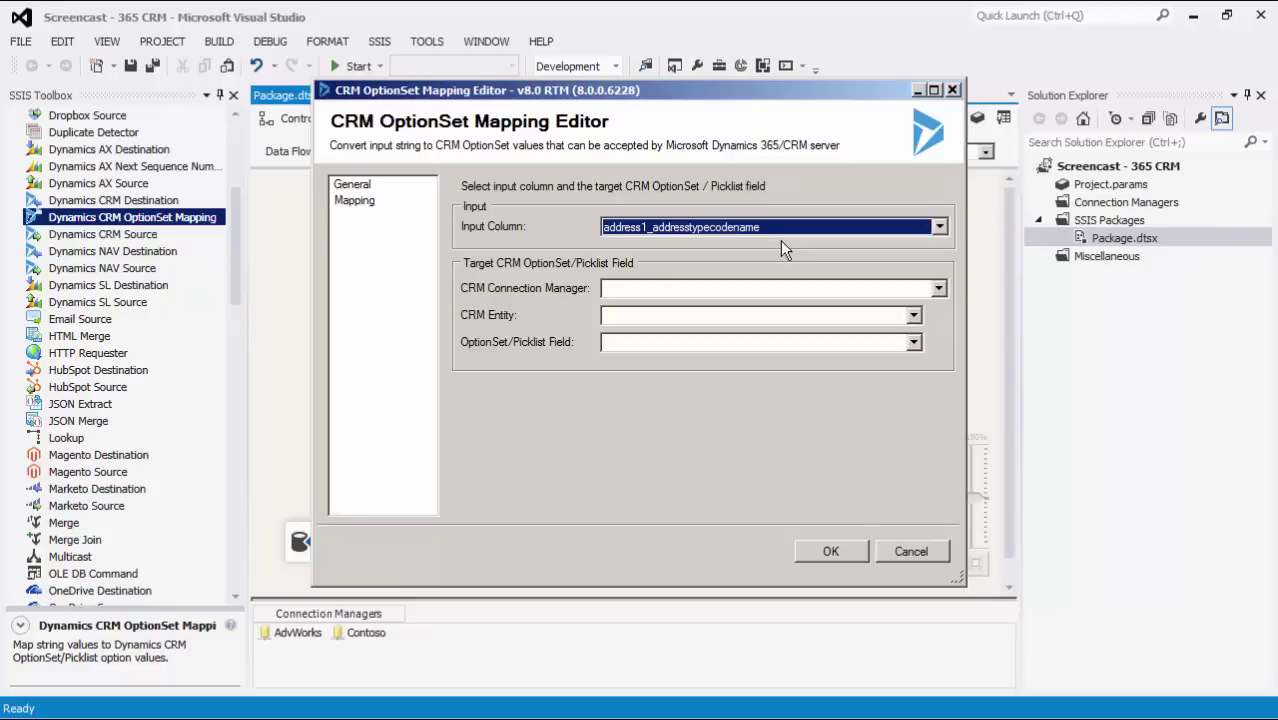
click(832, 288)
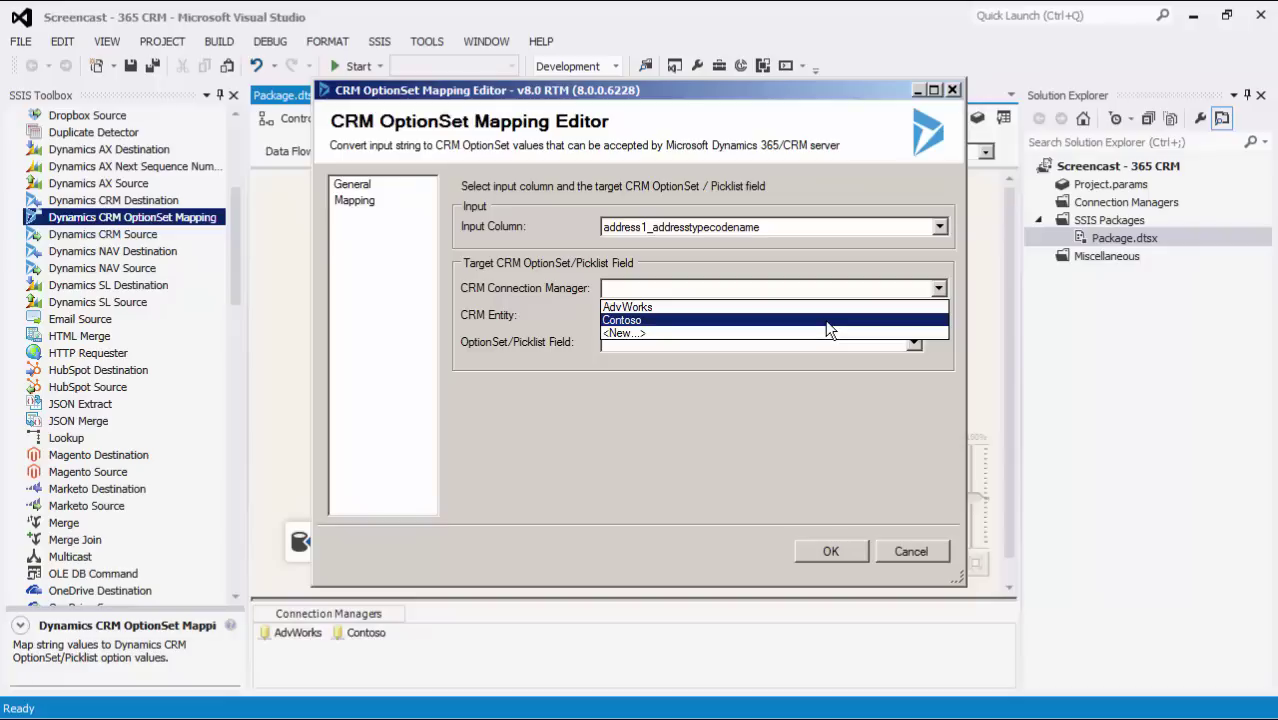
click(825, 320)
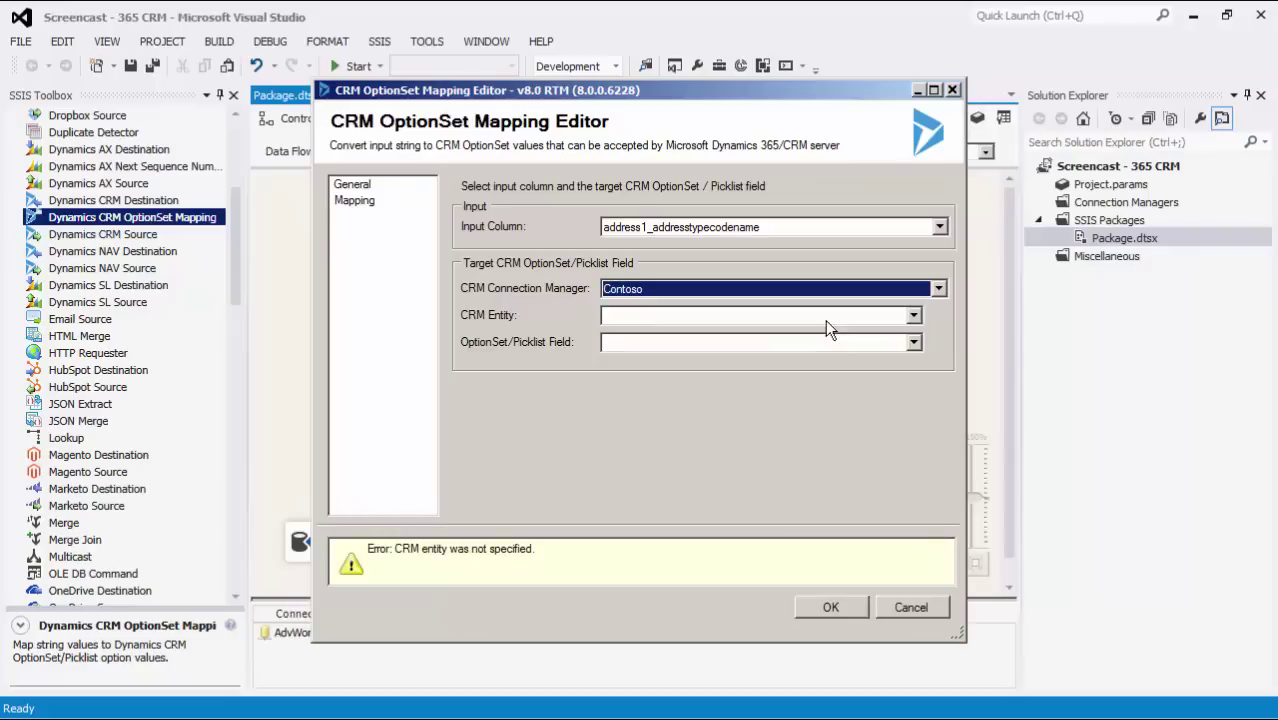
- Target the account entity's address1_addresstypecode picklist field and show the Mapping page
click(824, 320)
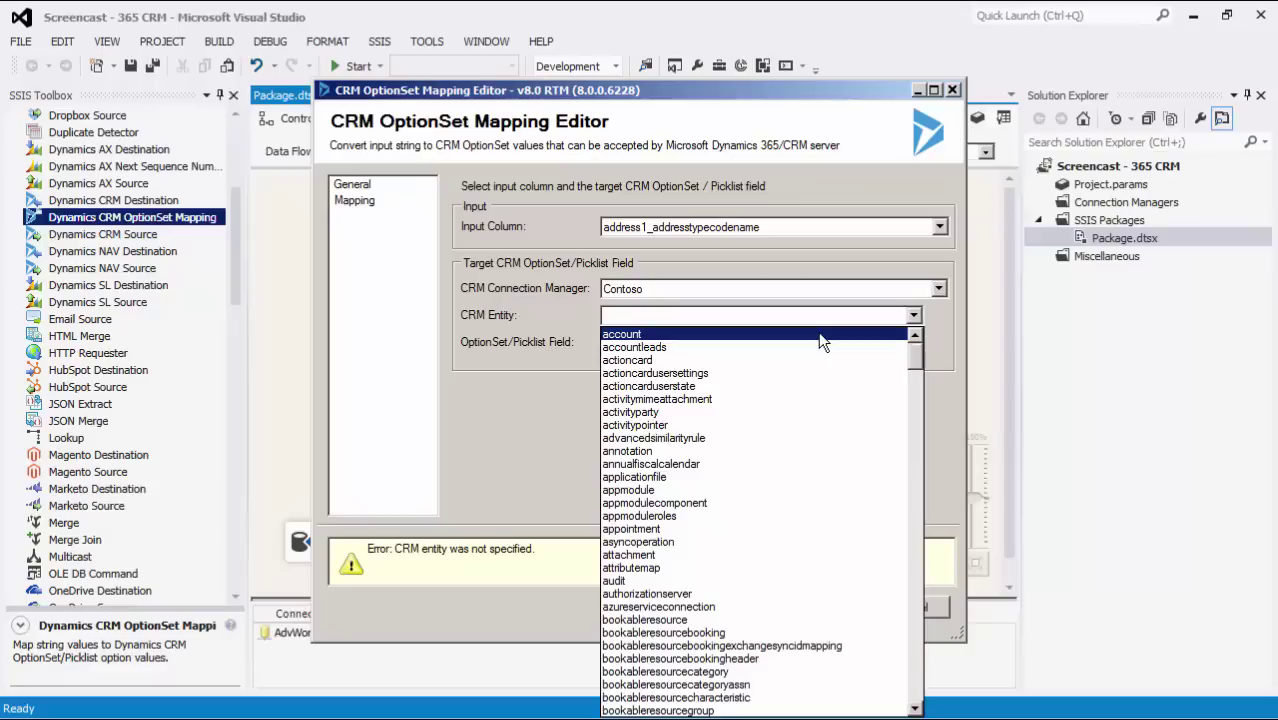
click(820, 336)
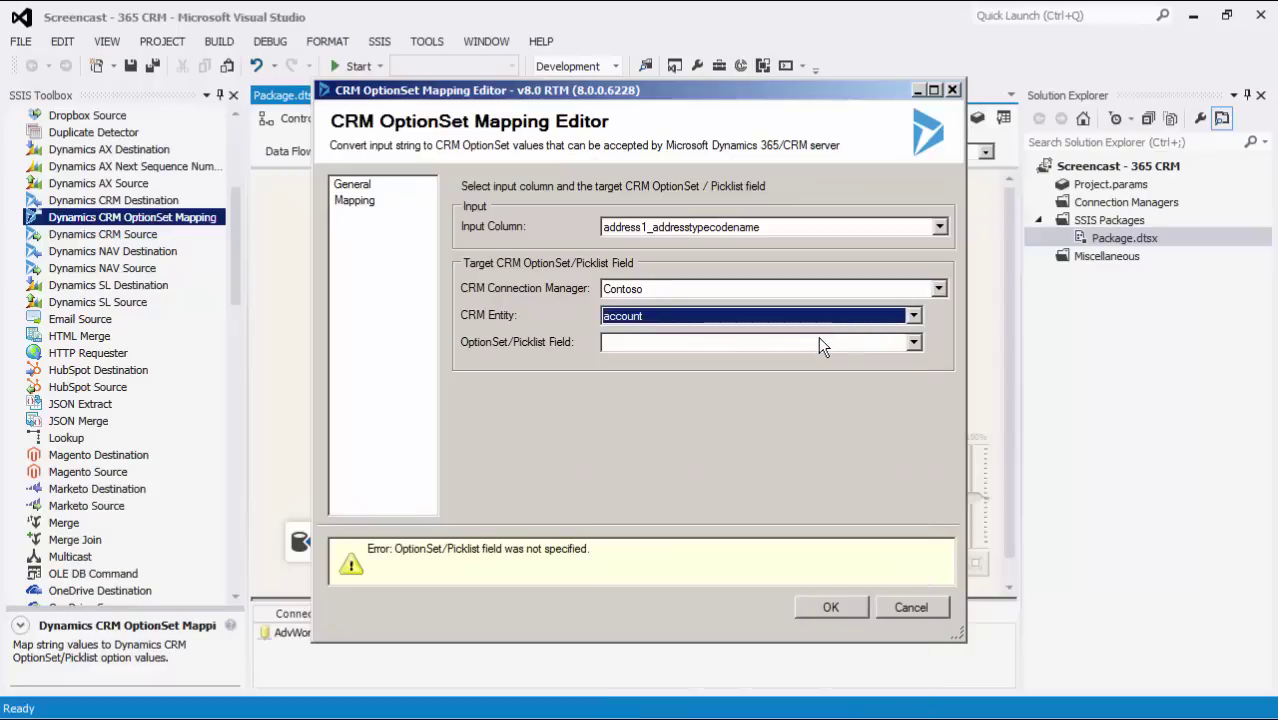
click(818, 338)
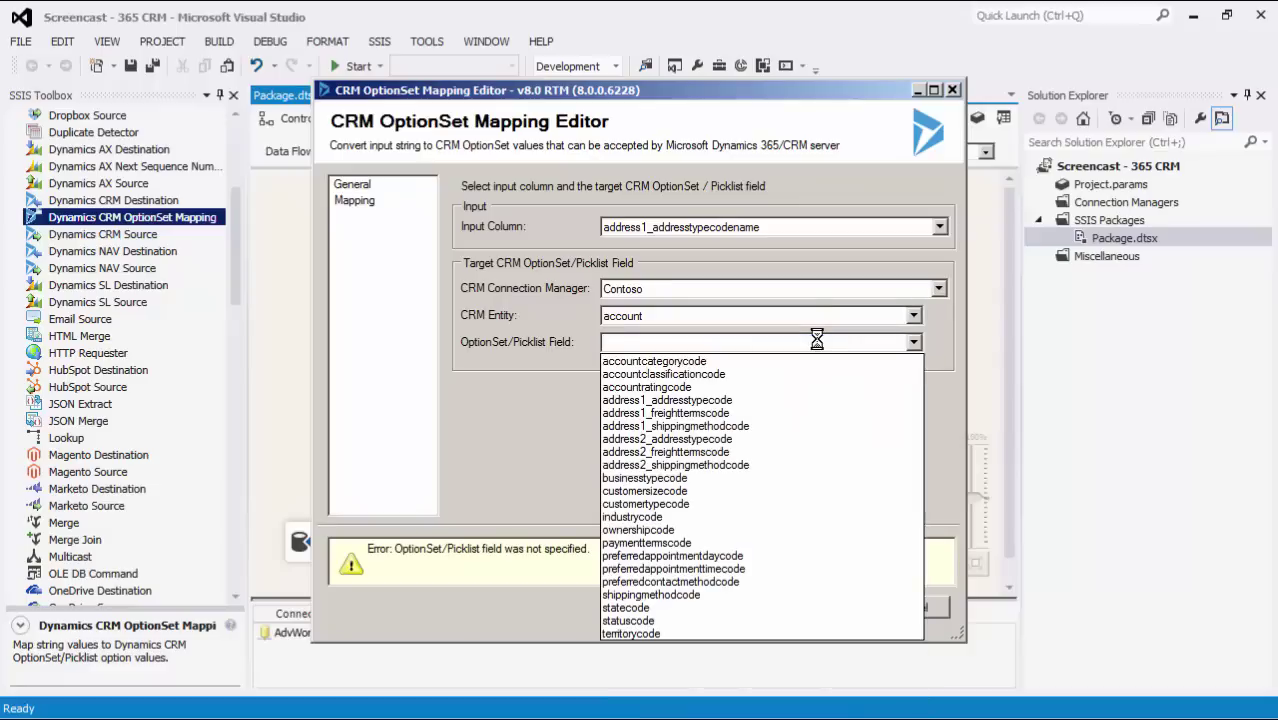
click(797, 401)
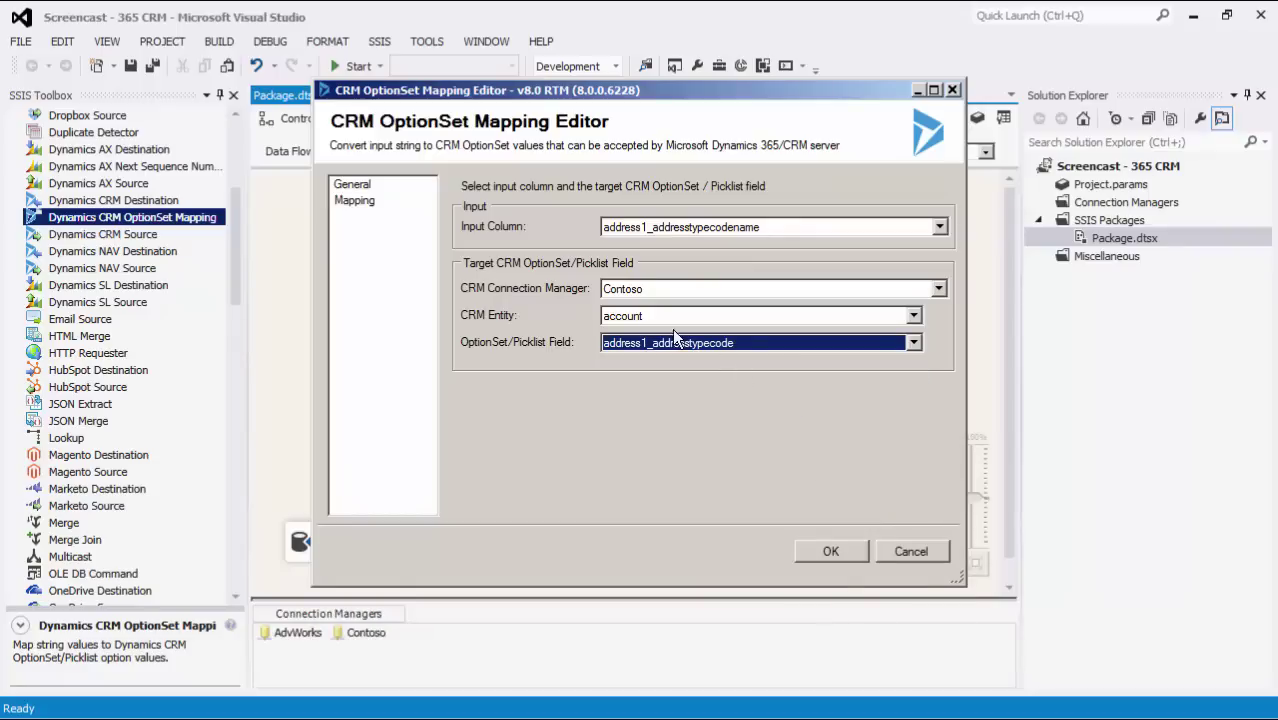
click(372, 202)
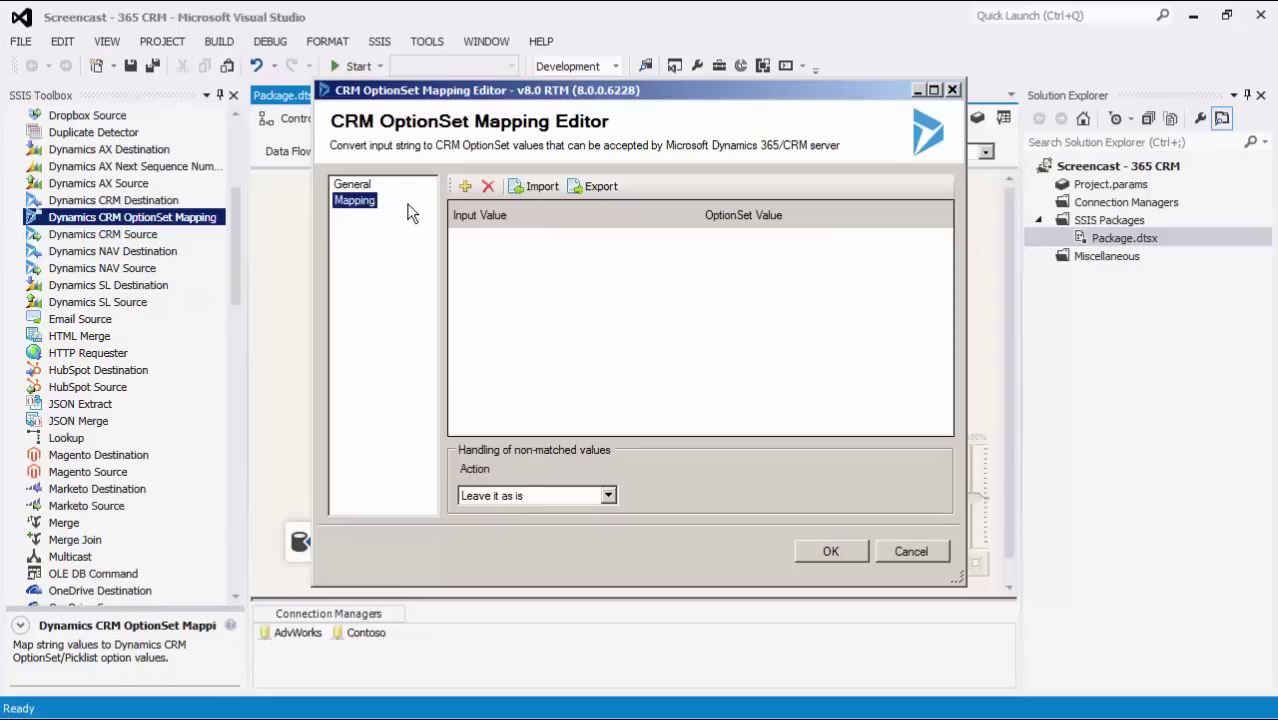
- Add two mapping rows and map the input value Billing to Bill To
click(463, 187)
click(463, 187)
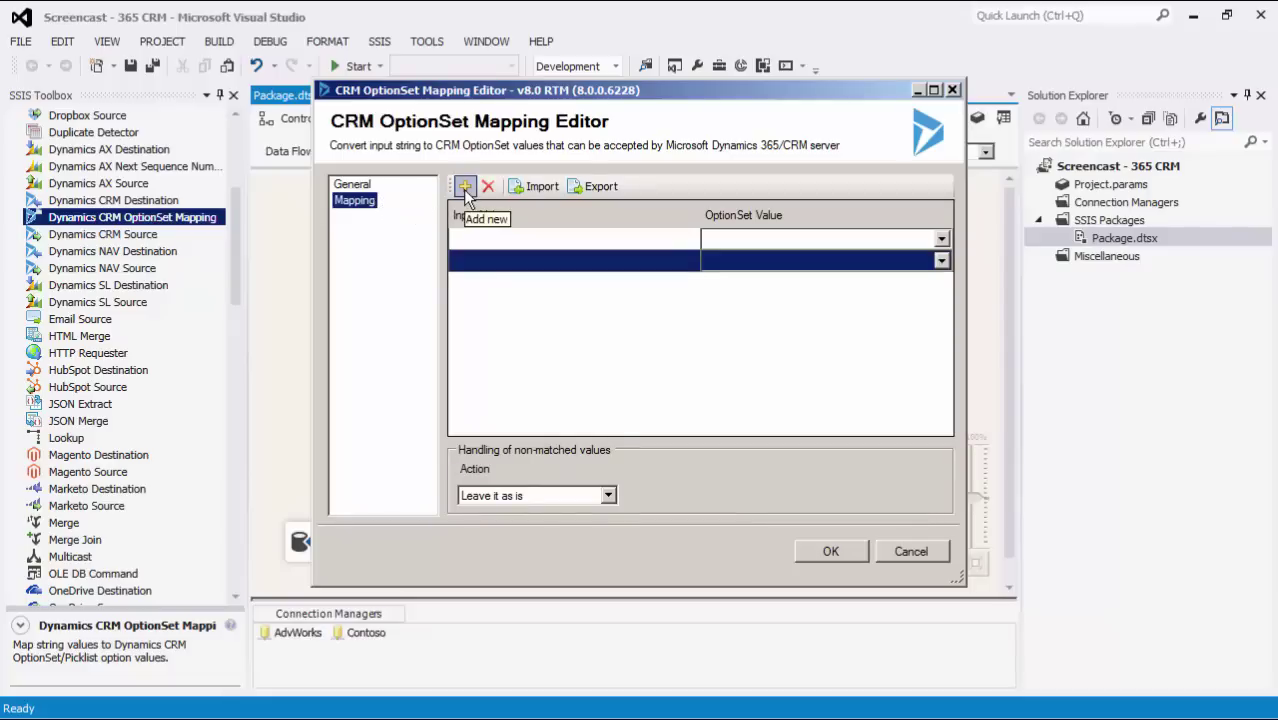
click(477, 238)
text(Billin)
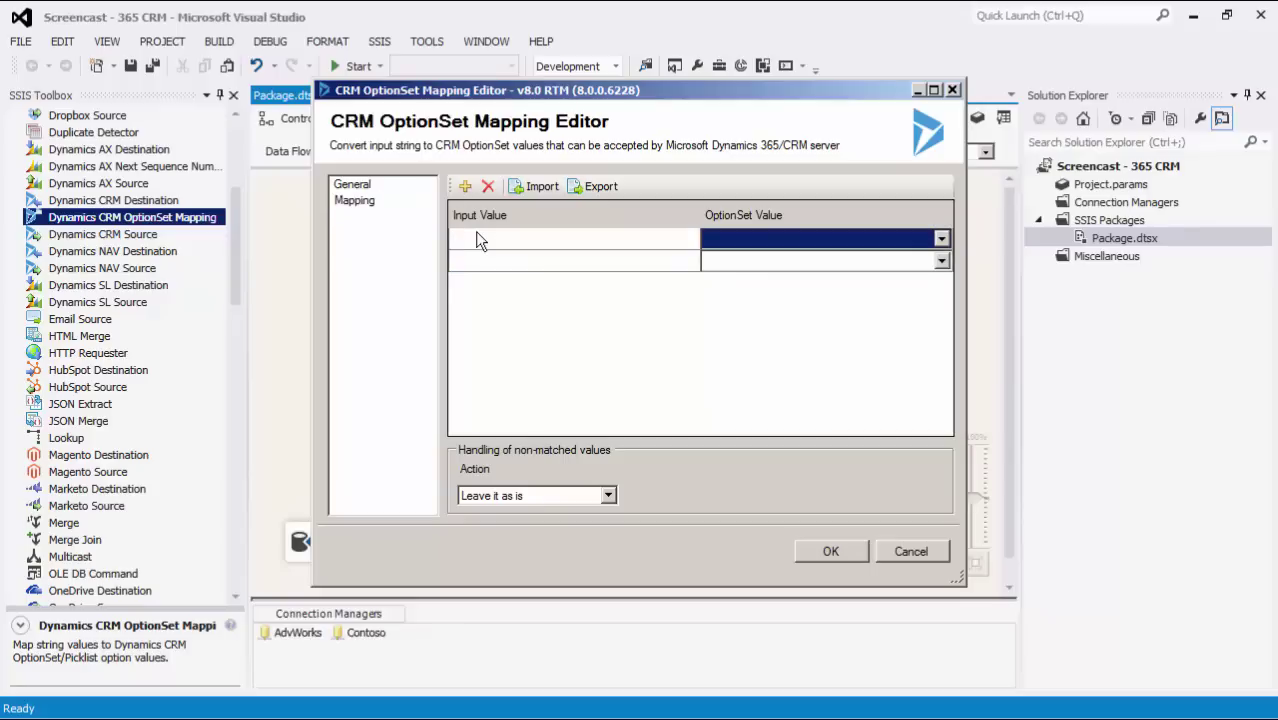
text(g)
click(941, 239)
click(725, 252)
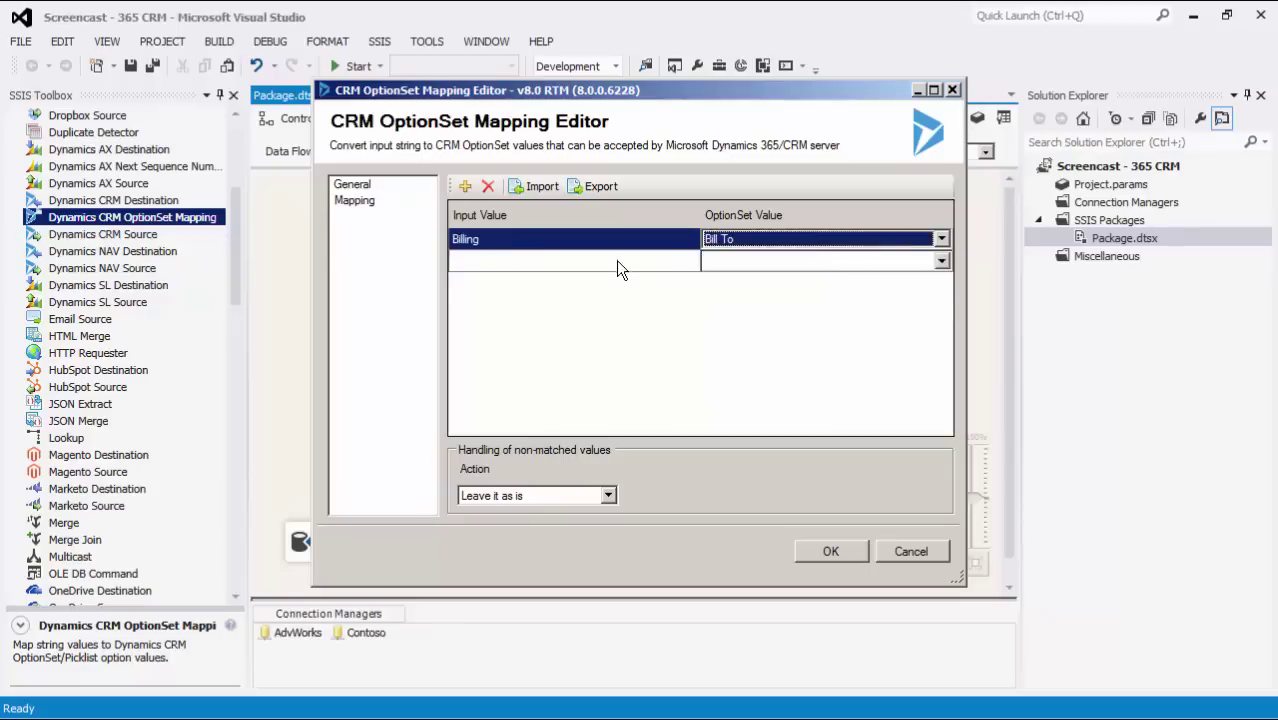
- Map the input value Shipping to the Ship To option in the second row
click(616, 260)
text(Shipping)
click(941, 260)
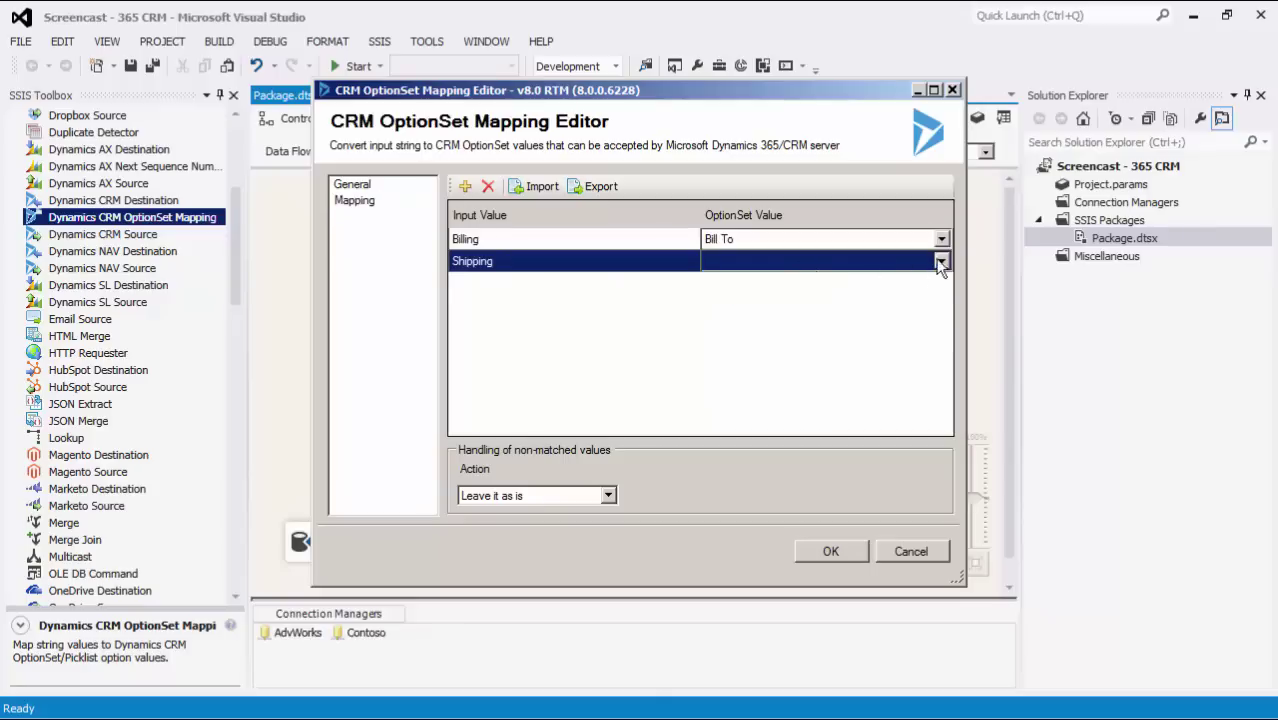
click(912, 318)
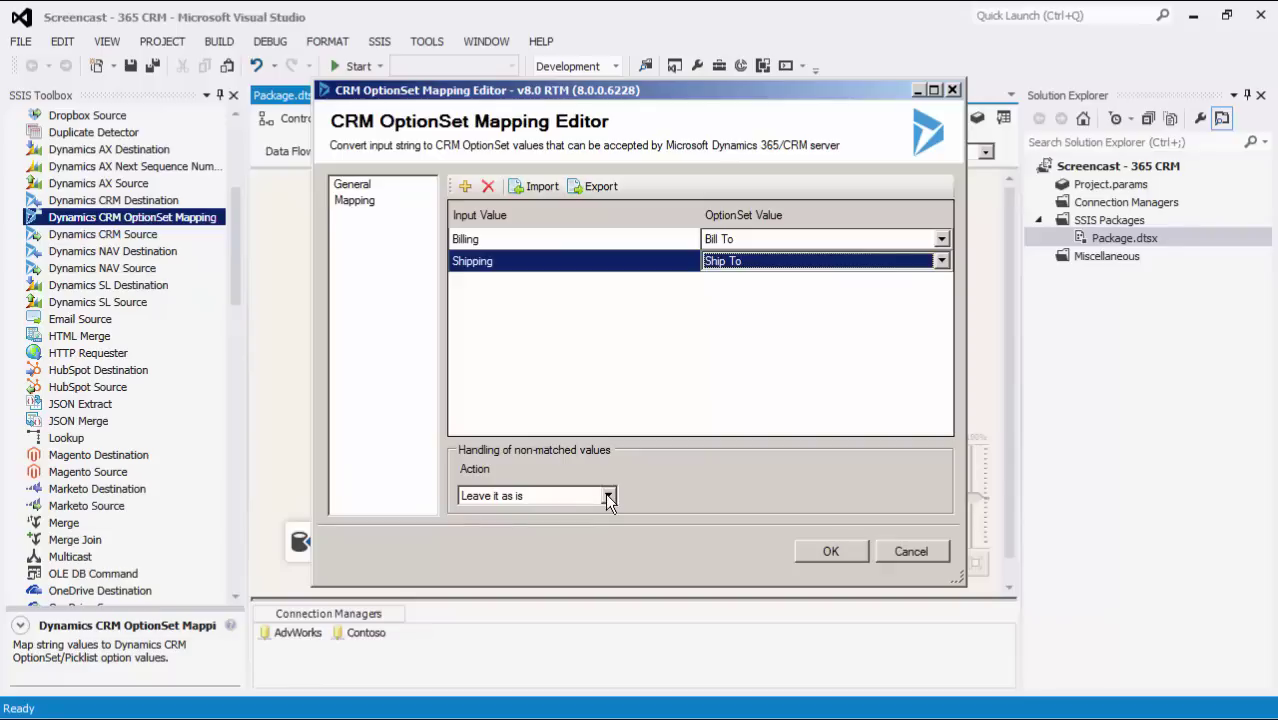
- Set the non-matched values action to Raise an error and confirm the OptionSet Mapping editor with OK
click(608, 496)
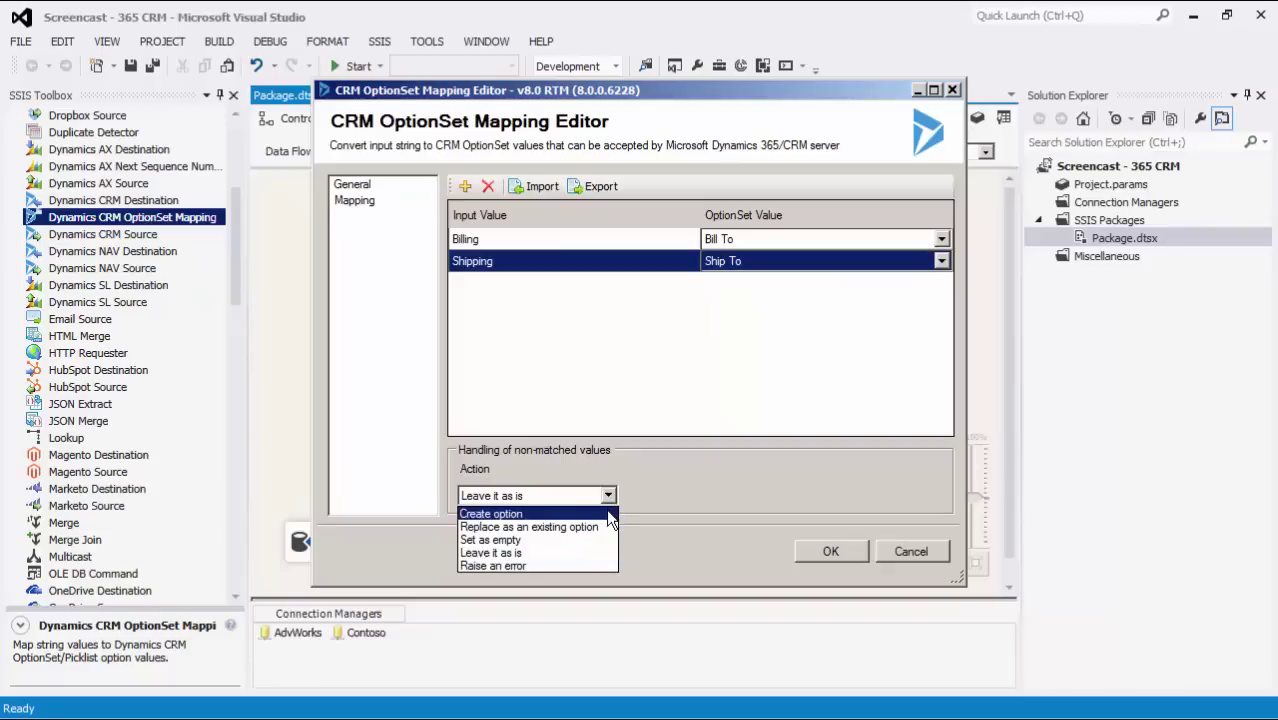
click(606, 512)
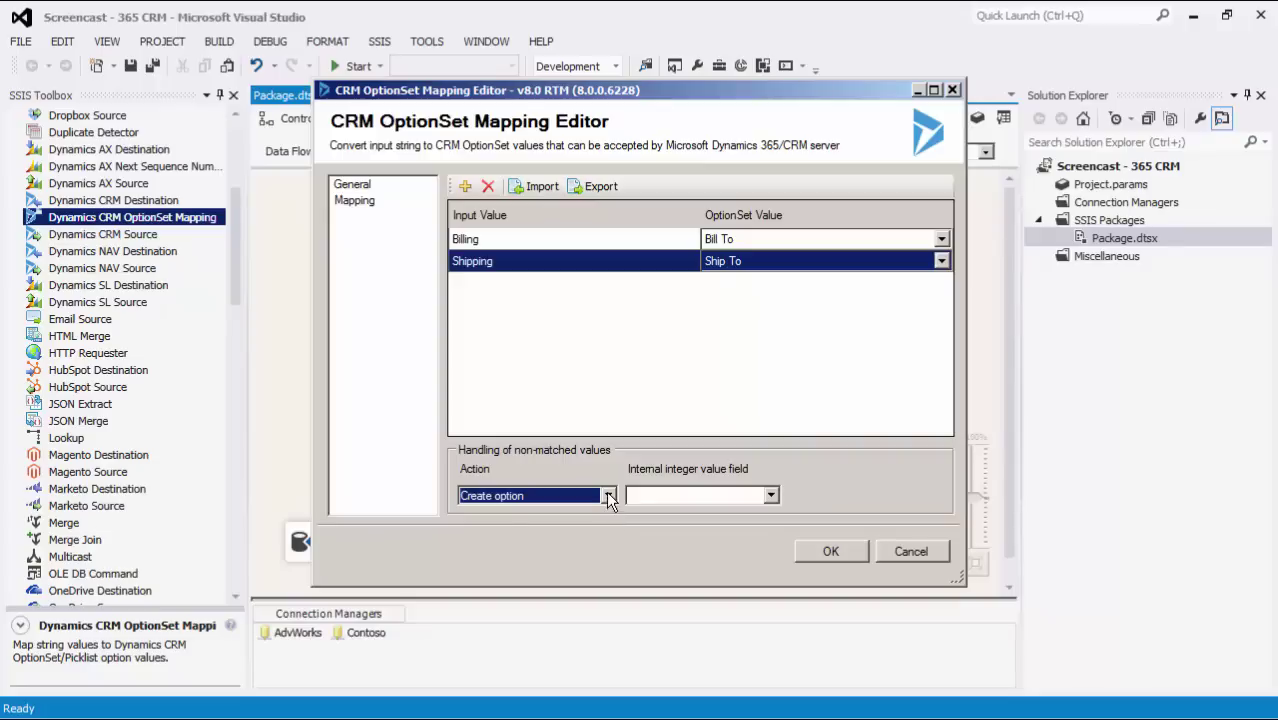
click(608, 495)
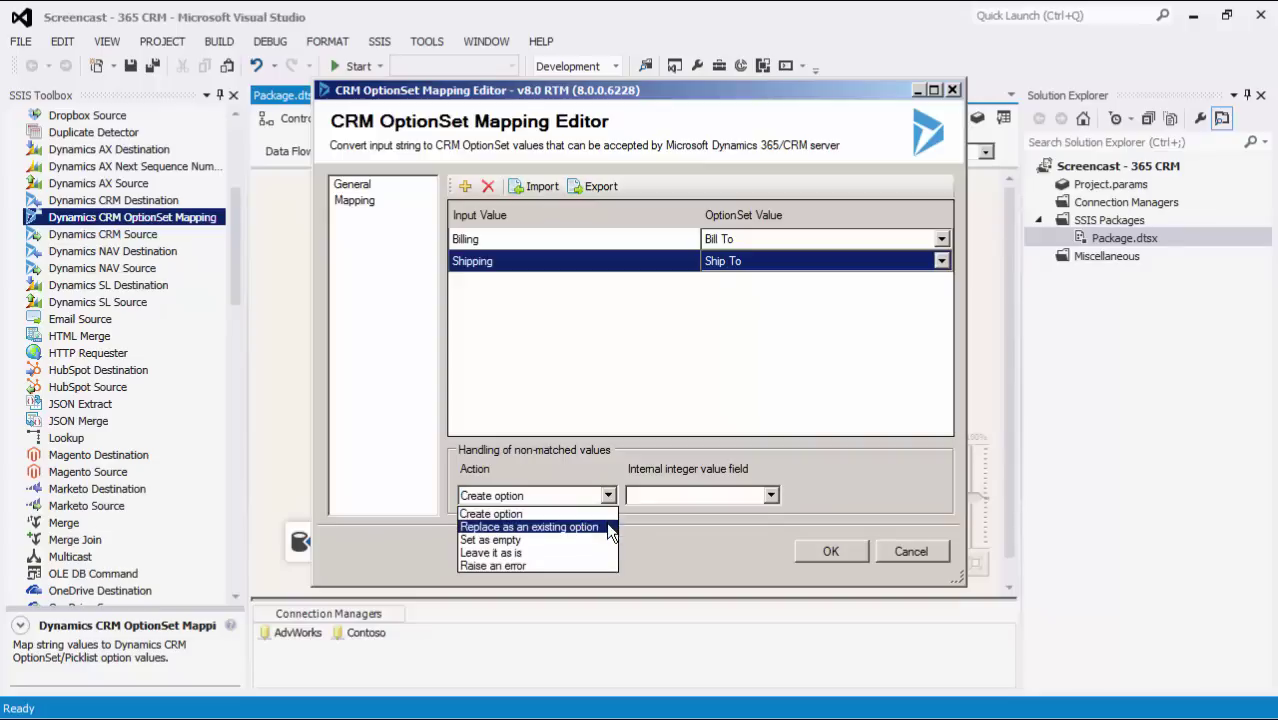
click(607, 526)
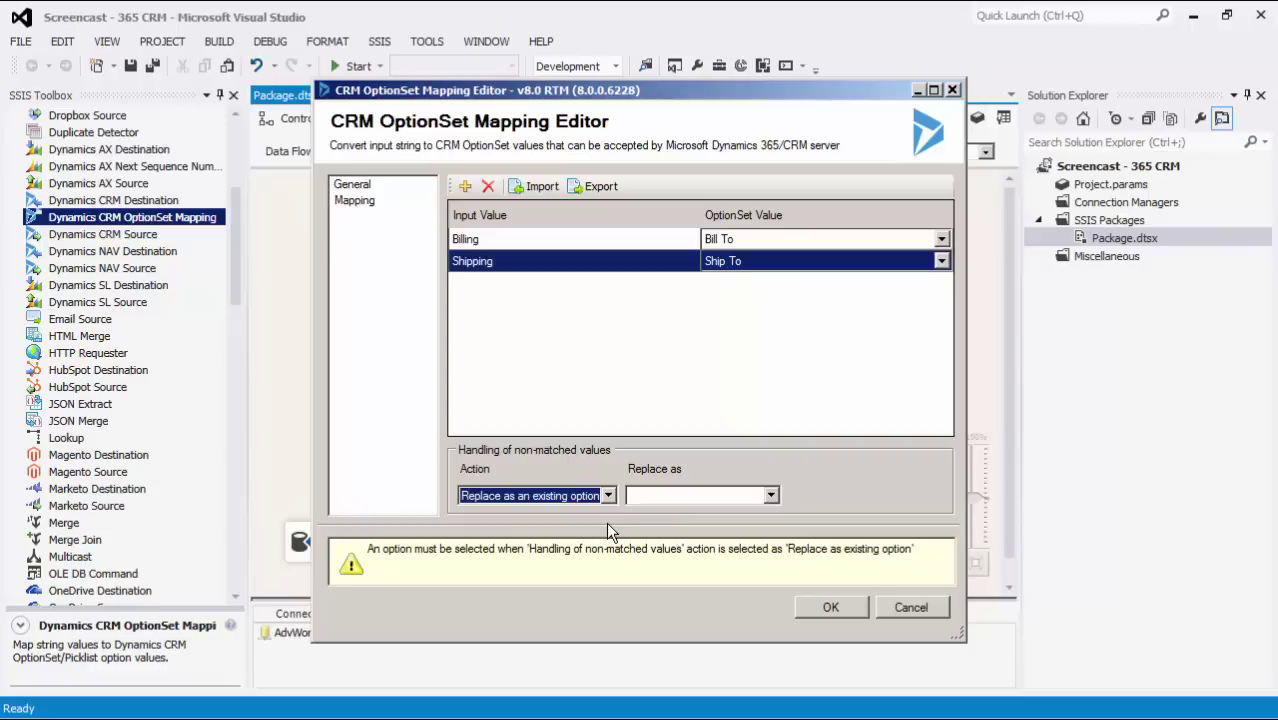
click(608, 496)
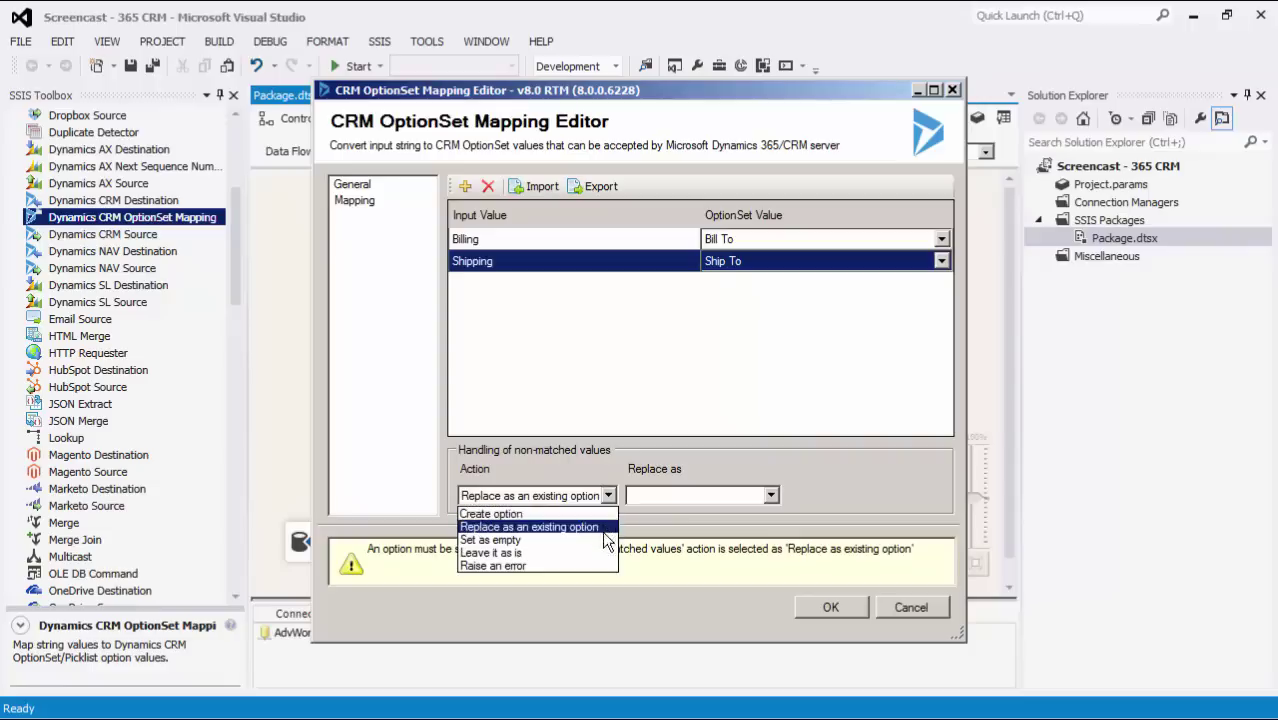
click(603, 566)
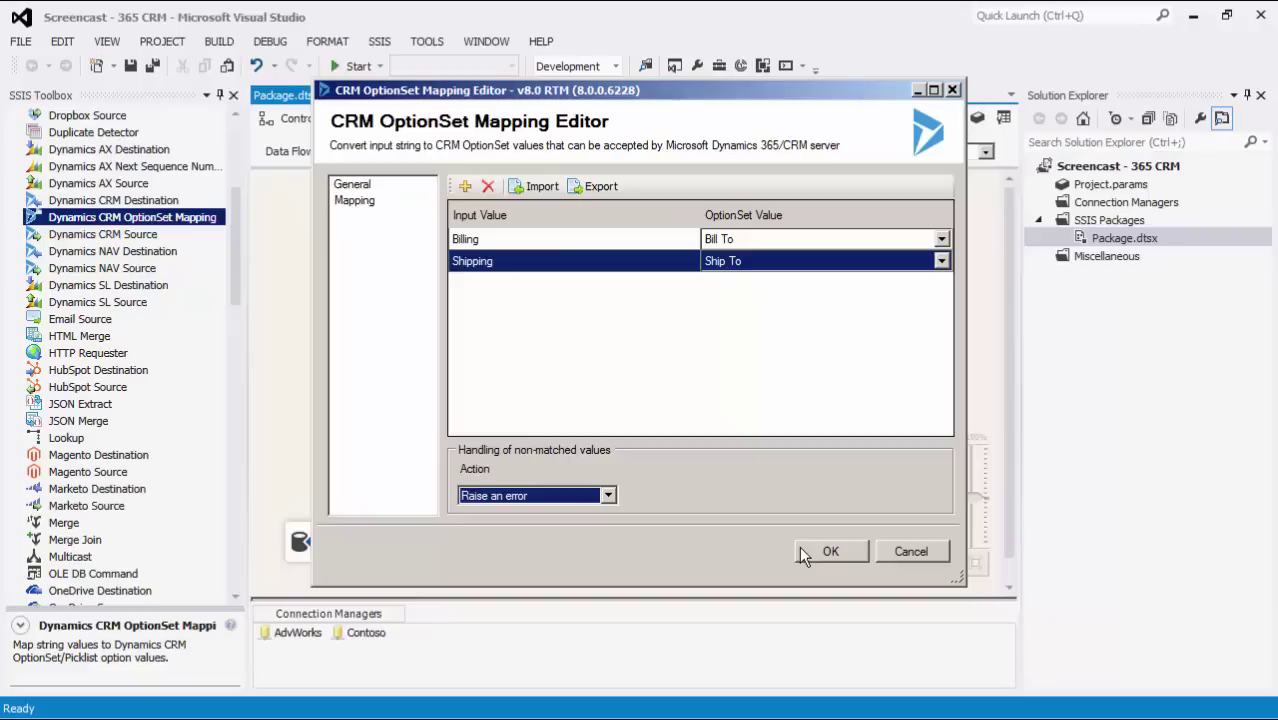
click(803, 548)
click(811, 412)
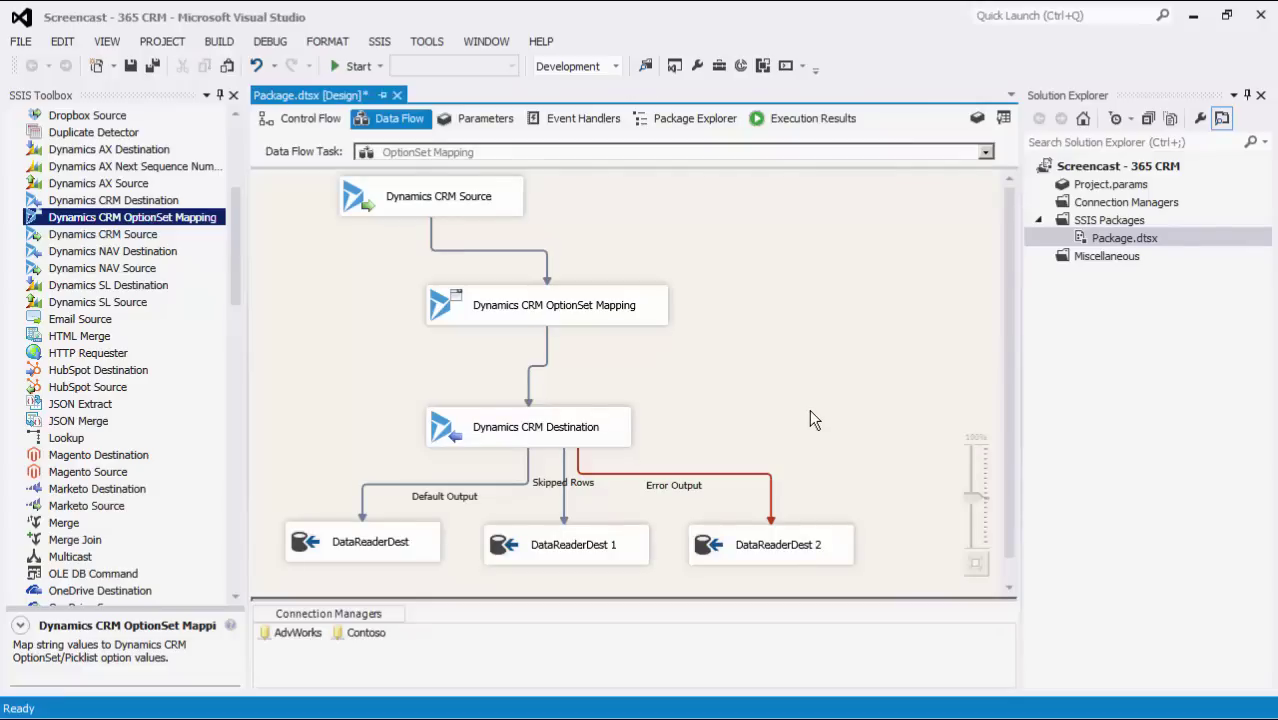